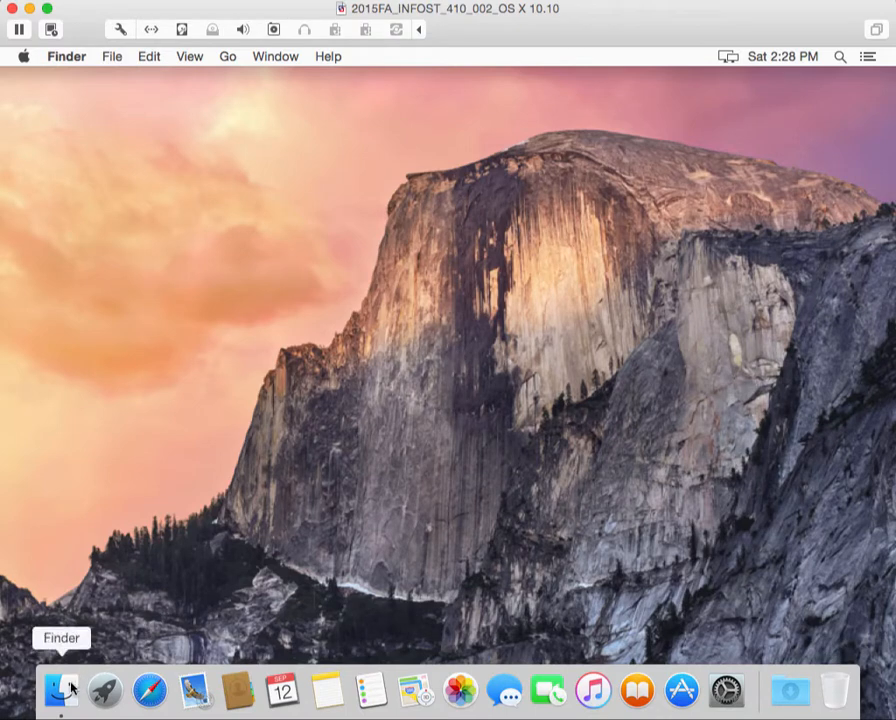
Launch Safari from the Dock
left_click(138, 692)
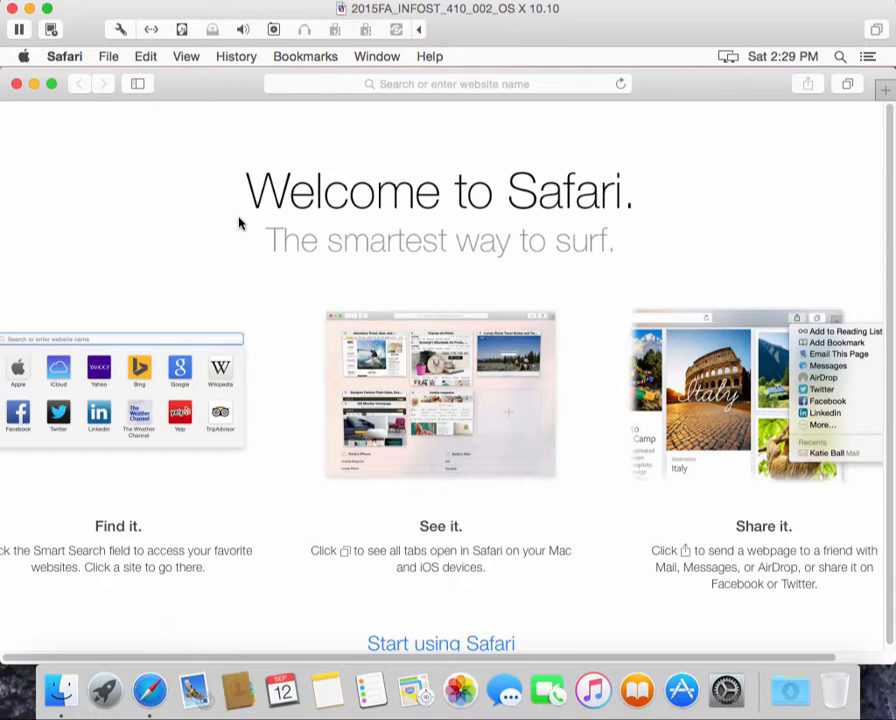
left_click(331, 88)
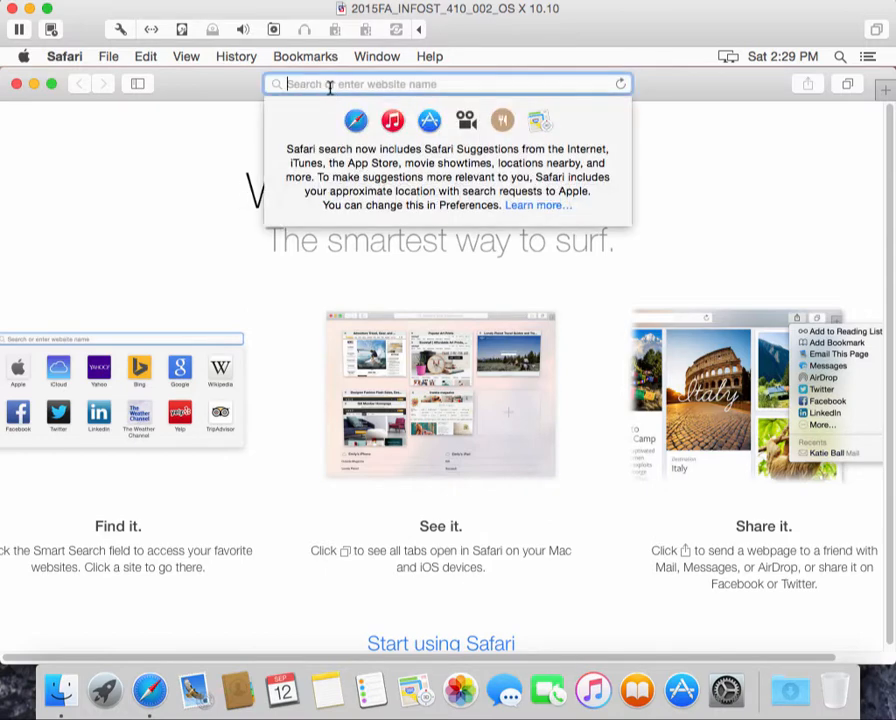
type("http")
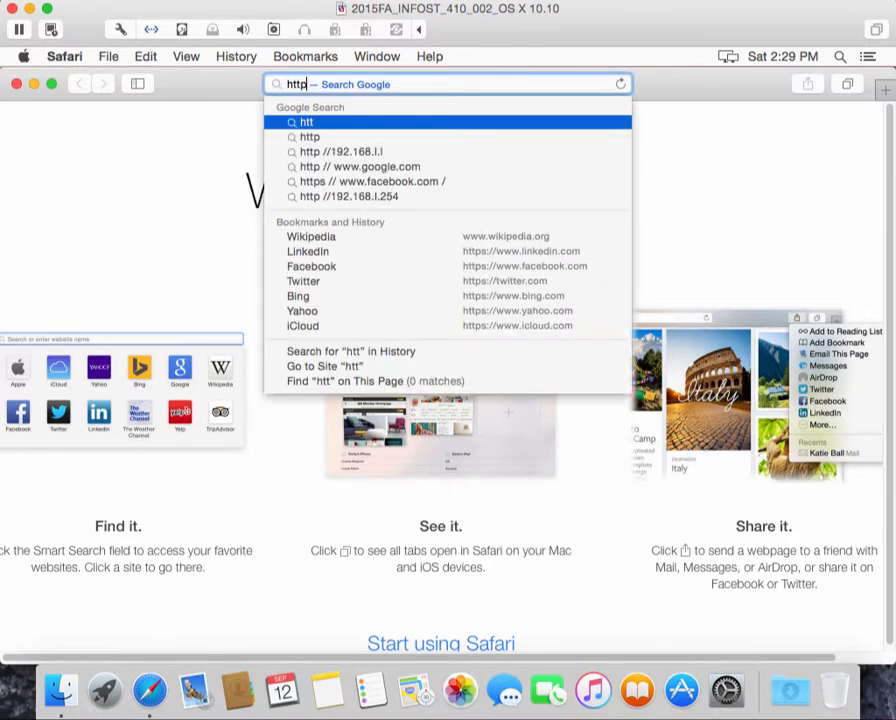
type("://")
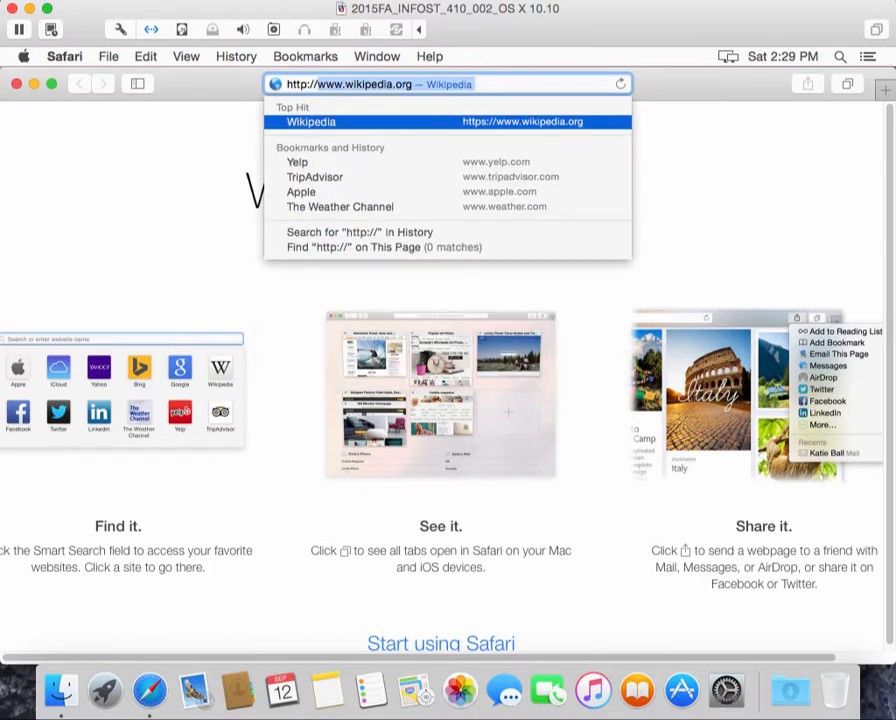
type("DE")
key("BackSpace")
key("BackSpace")
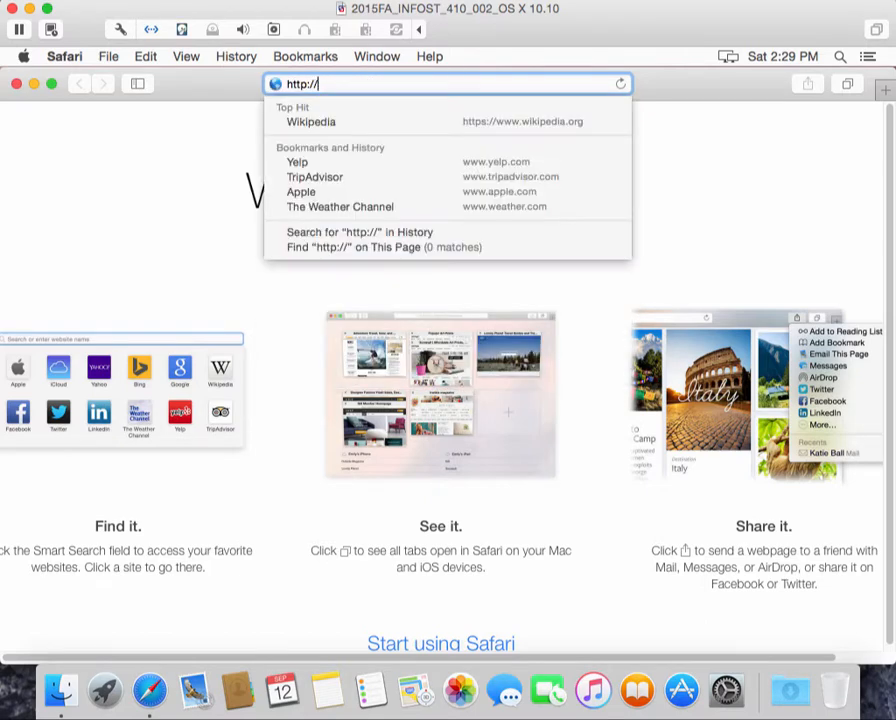
type("dev.")
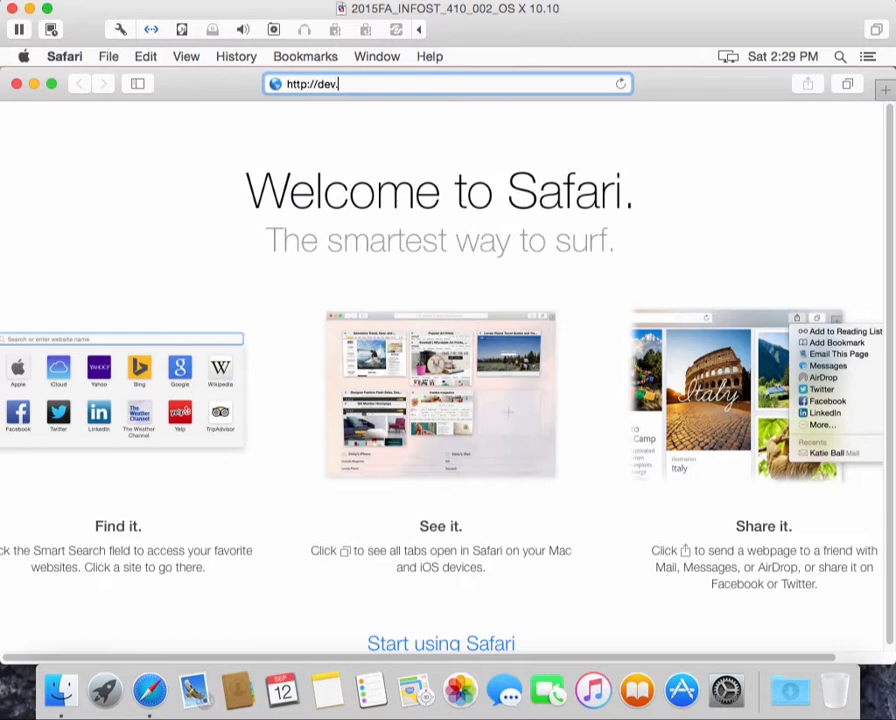
type("mysql.com")
type("/downloads")
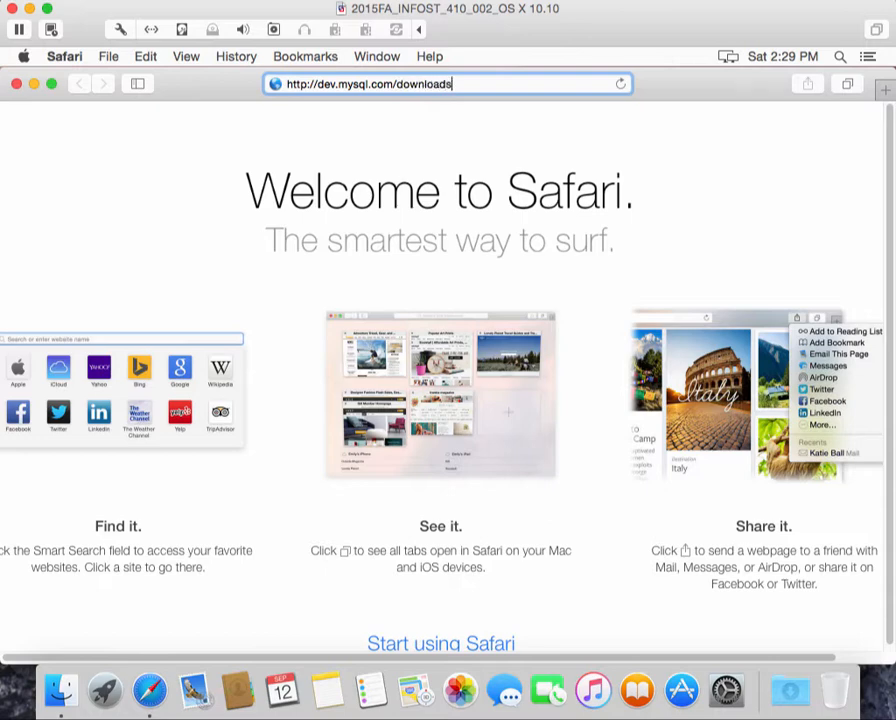
type("/mysql/")
key("Return")
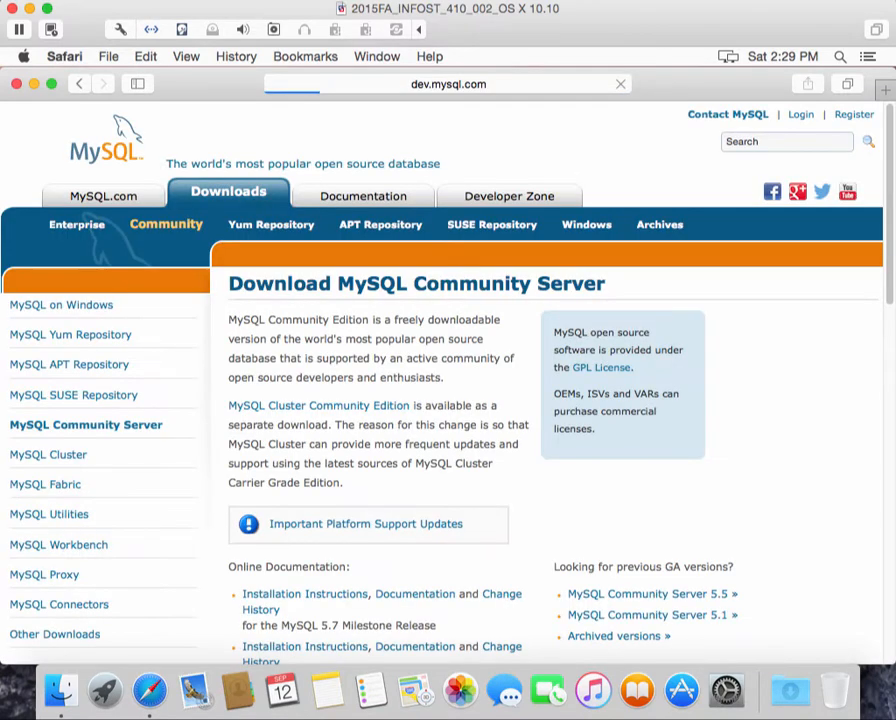
Scroll through the Community Server 5.6.26 download page to review the Mac OS X options
scroll(517, 410, "down", 2)
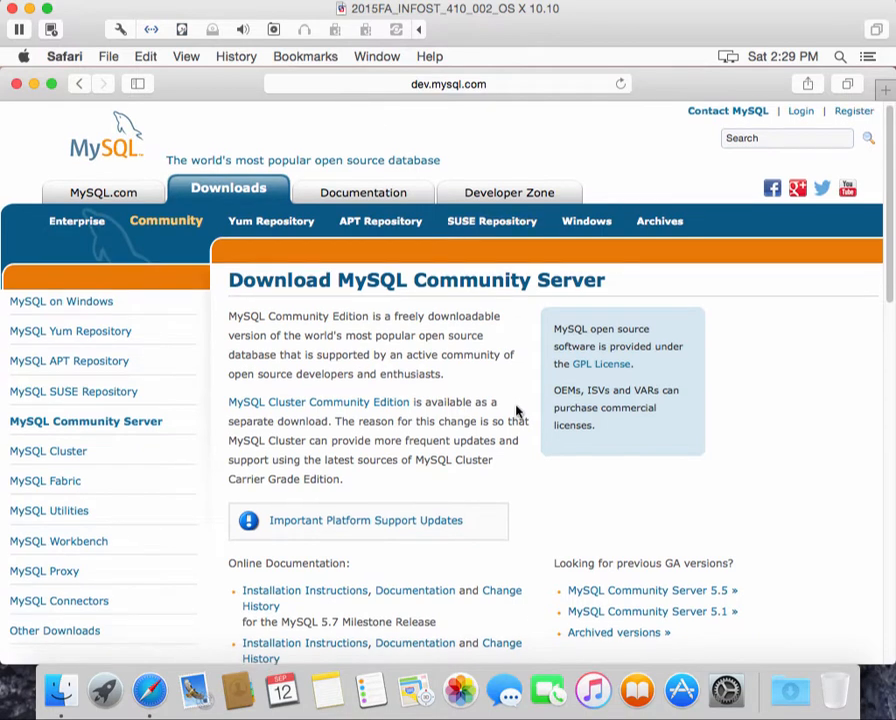
scroll(517, 408, "down", 5)
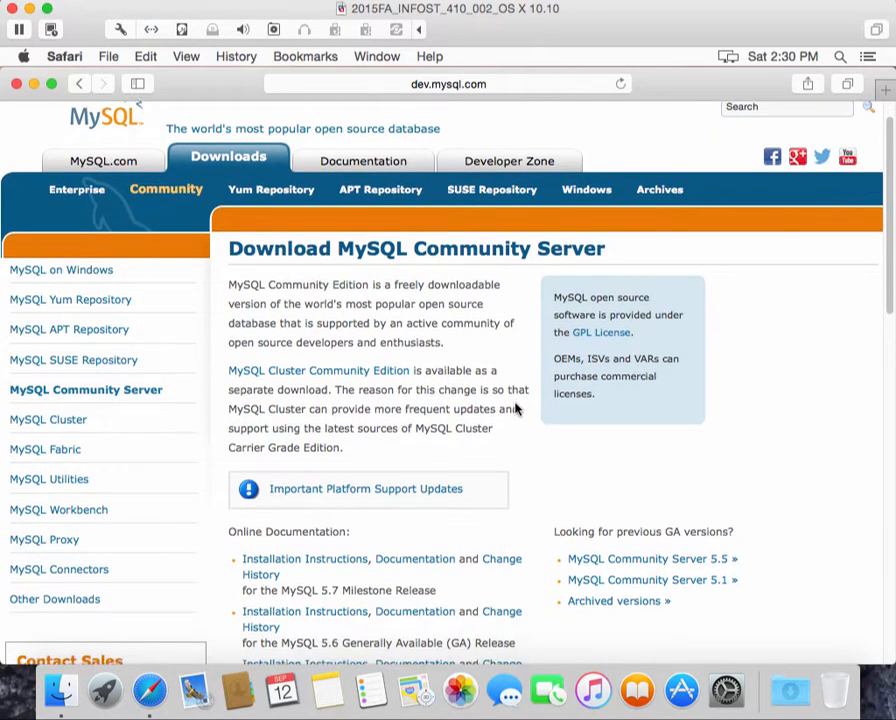
scroll(528, 380, "down", 15)
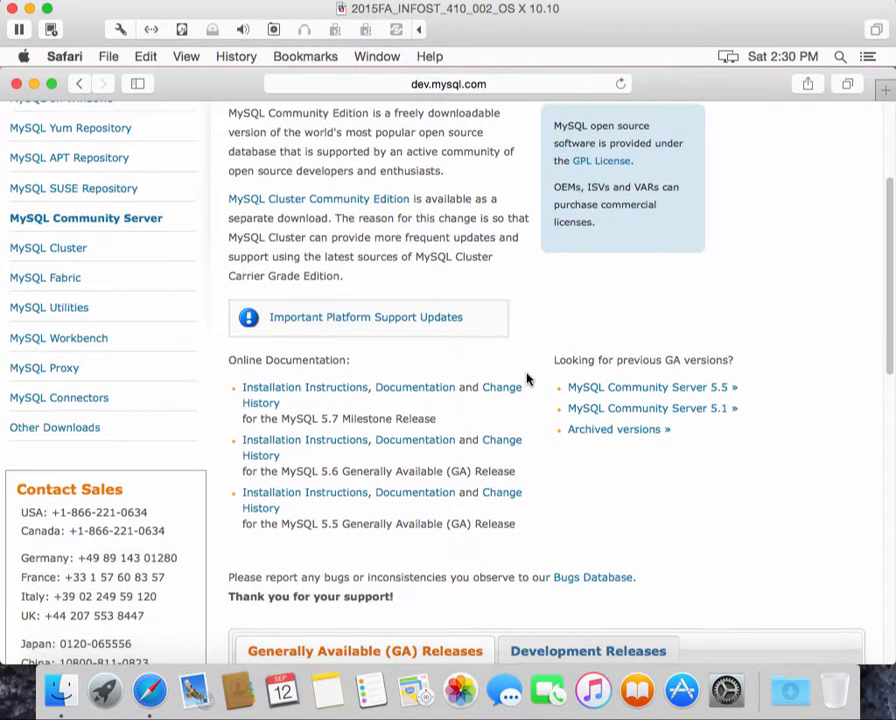
scroll(531, 372, "down", 3)
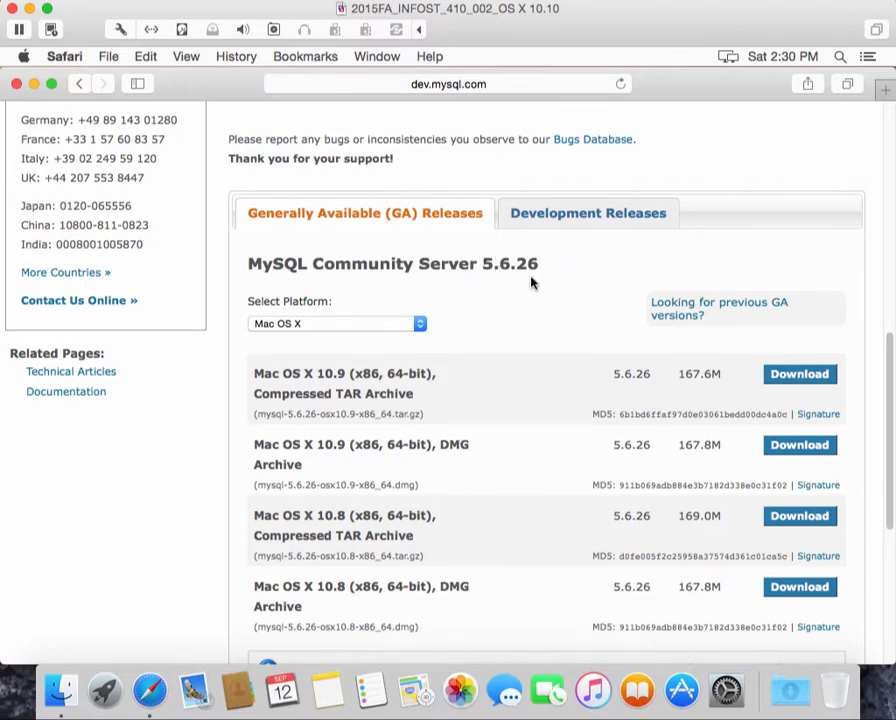
scroll(532, 284, "up", 5)
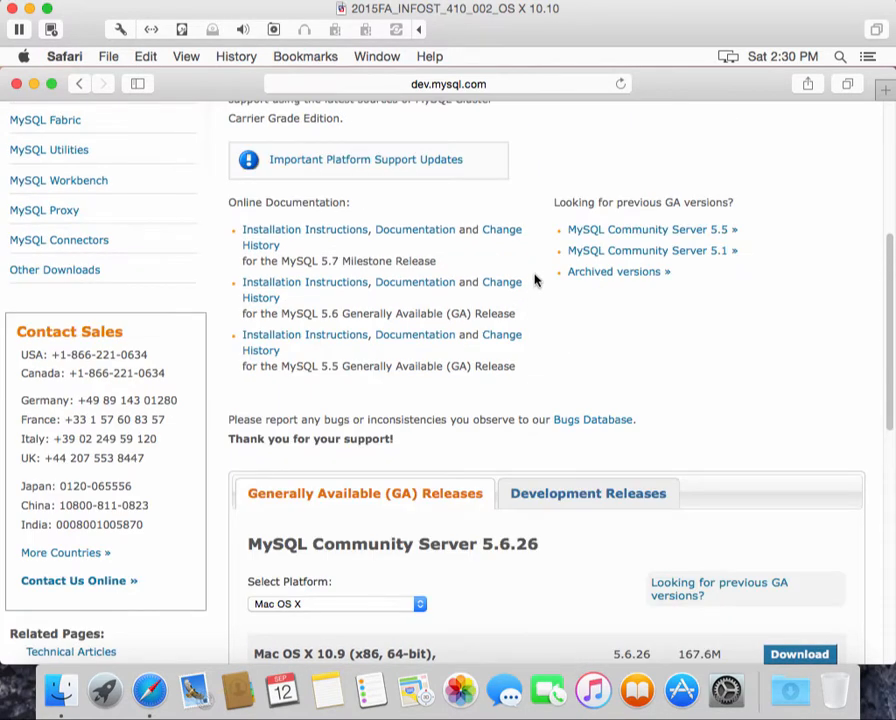
scroll(535, 281, "up", 1)
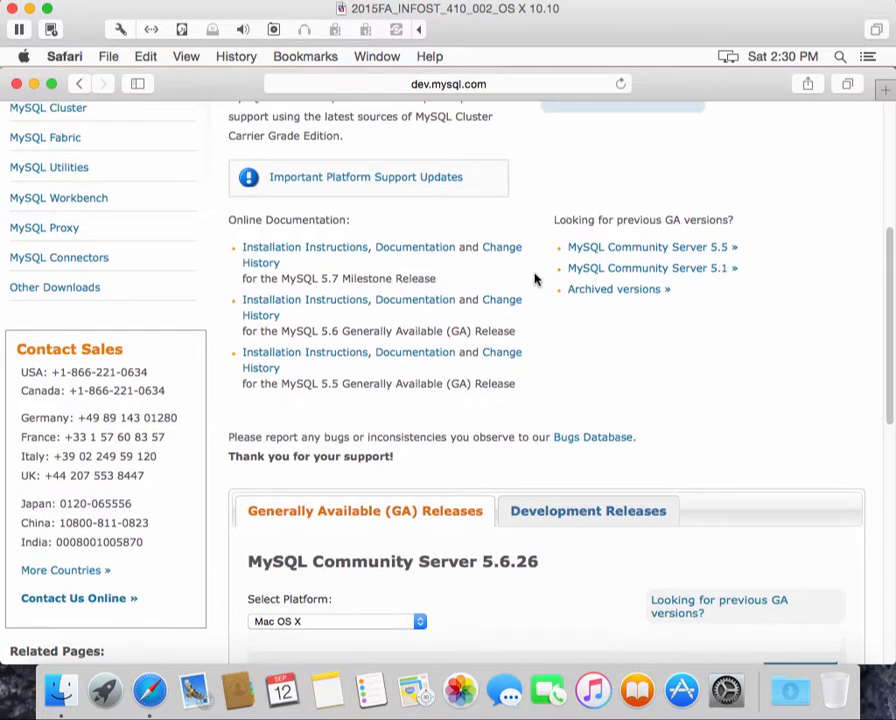
scroll(536, 277, "up", 1)
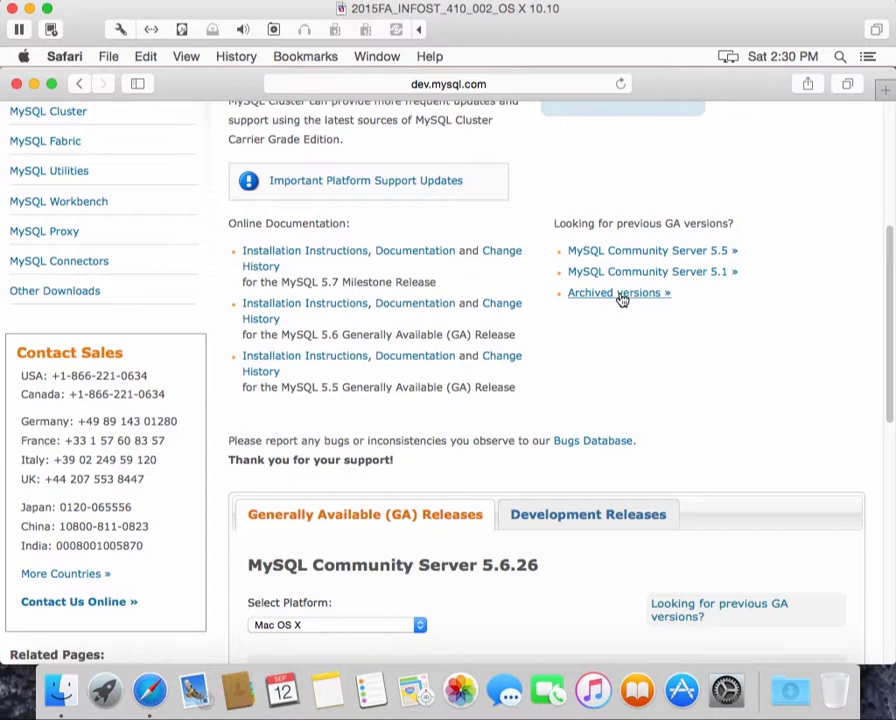
Open the MySQL Community Server archived versions and select version 5.6.22
left_click(621, 293)
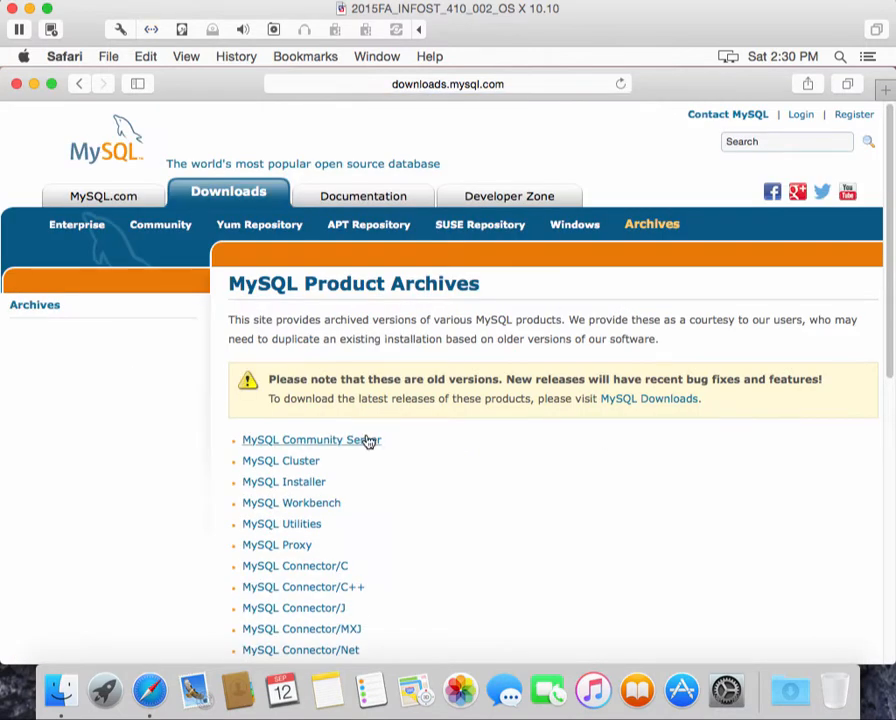
left_click(316, 445)
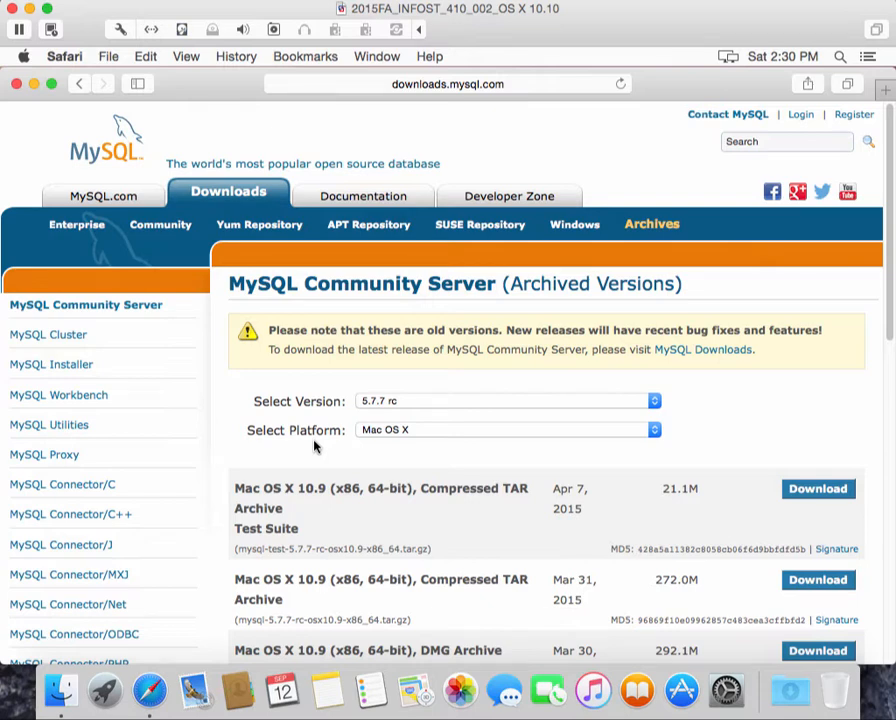
left_click(654, 401)
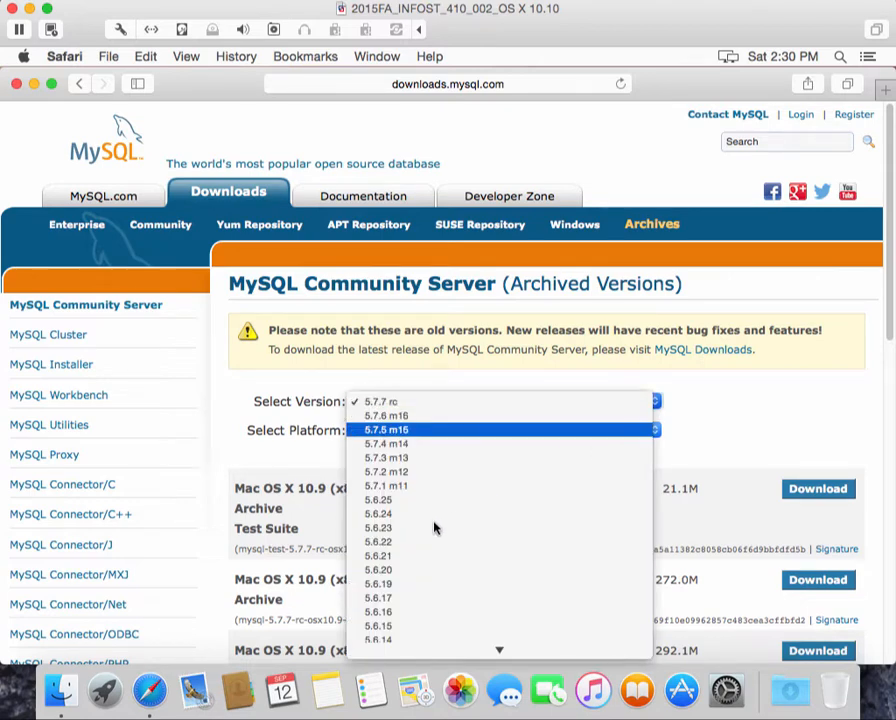
left_click(386, 543)
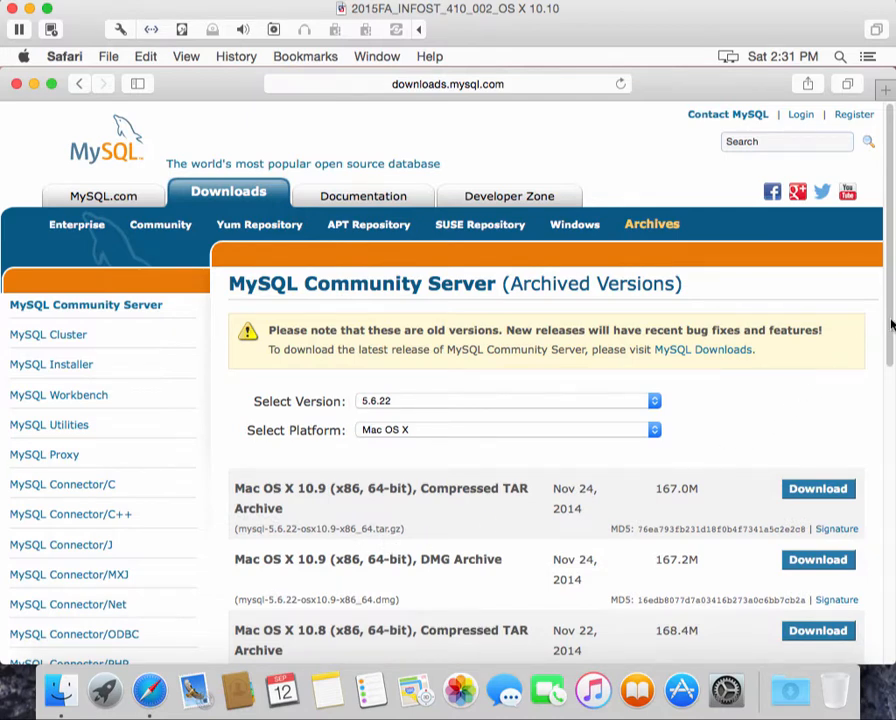
left_click_drag(890, 326, 884, 369)
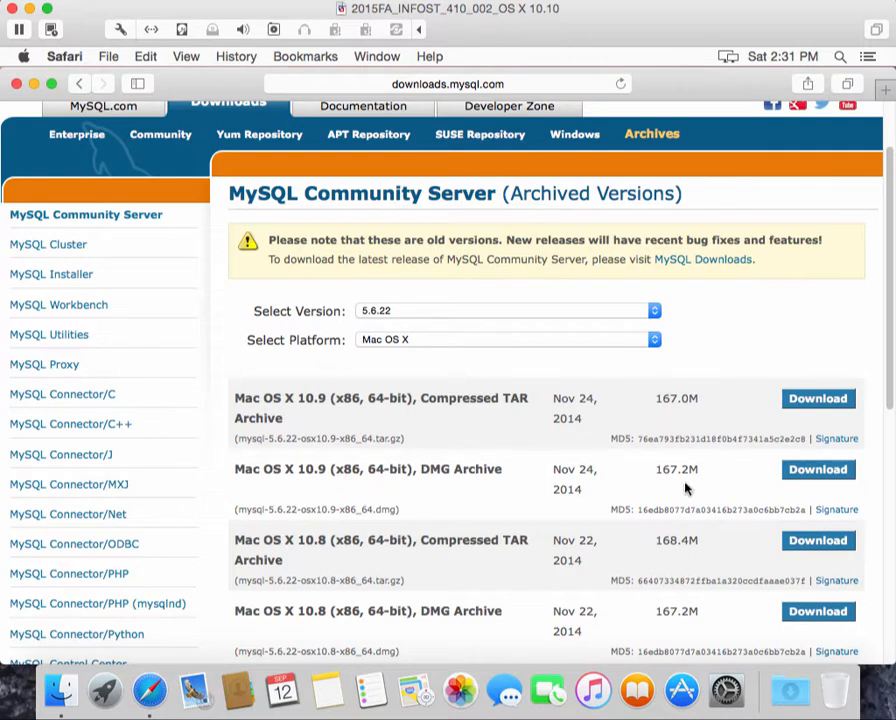
Download the Mac OS X 10.9 DMG archive and open it from the Downloads stack
left_click(813, 471)
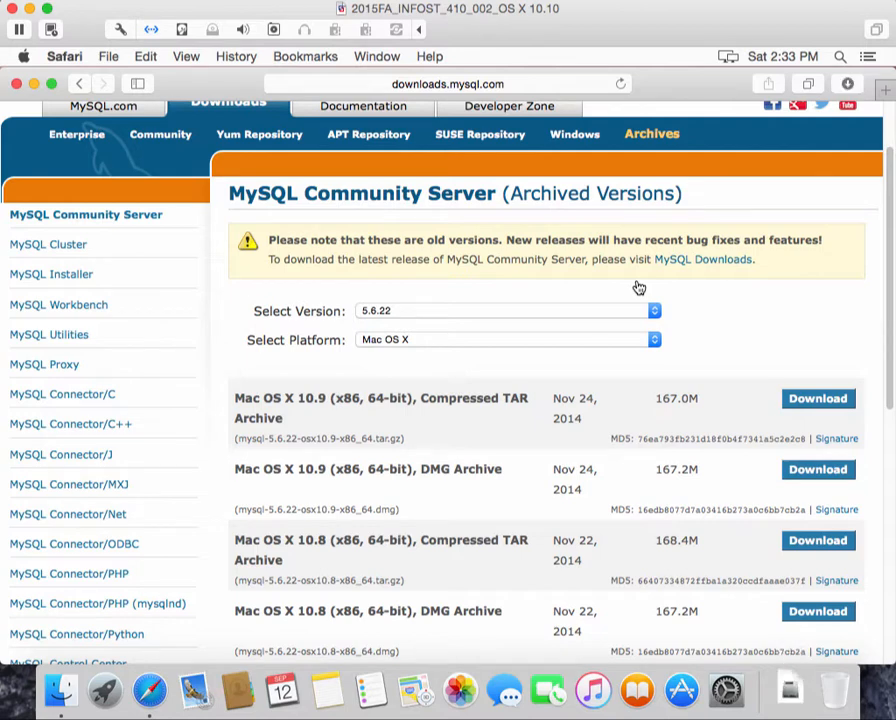
left_click(790, 695)
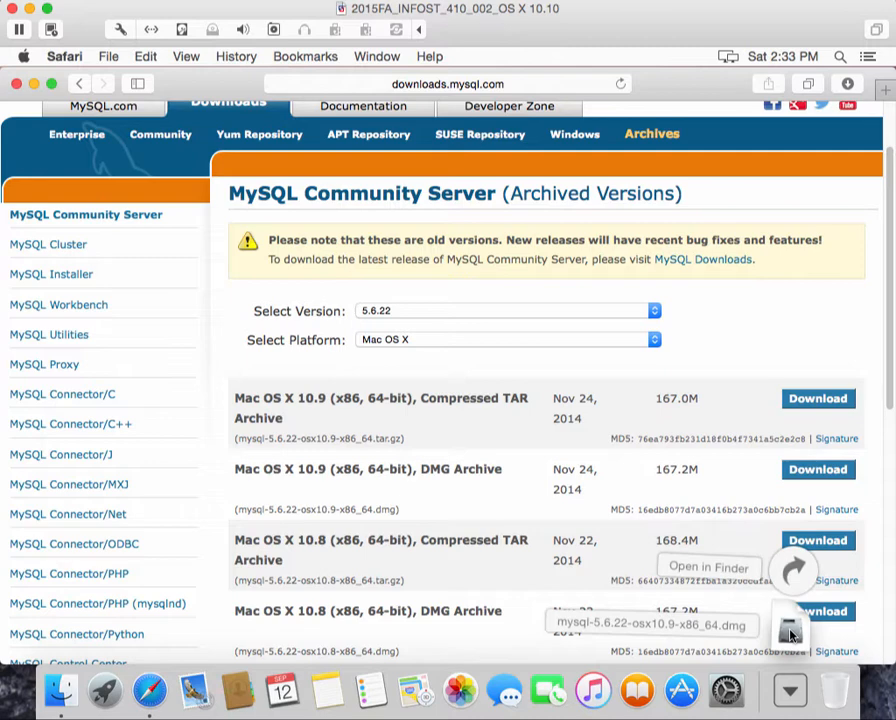
left_click(790, 630)
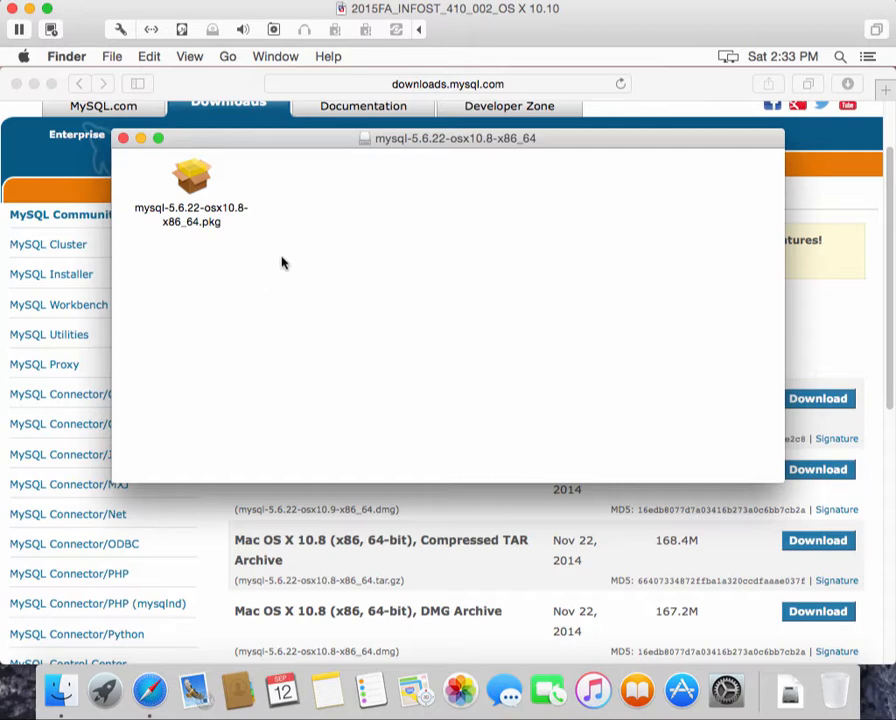
Launch mysql-5.6.22-osx10.8-x86_64.pkg, continue past the introduction and agree to the license
left_click(195, 188)
double_click(195, 188)
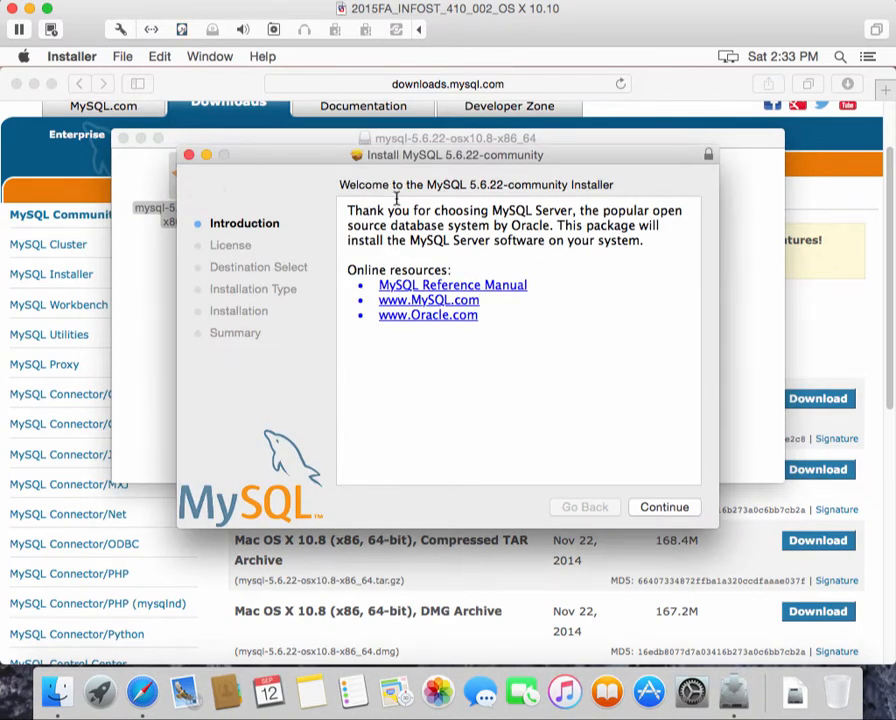
left_click(664, 508)
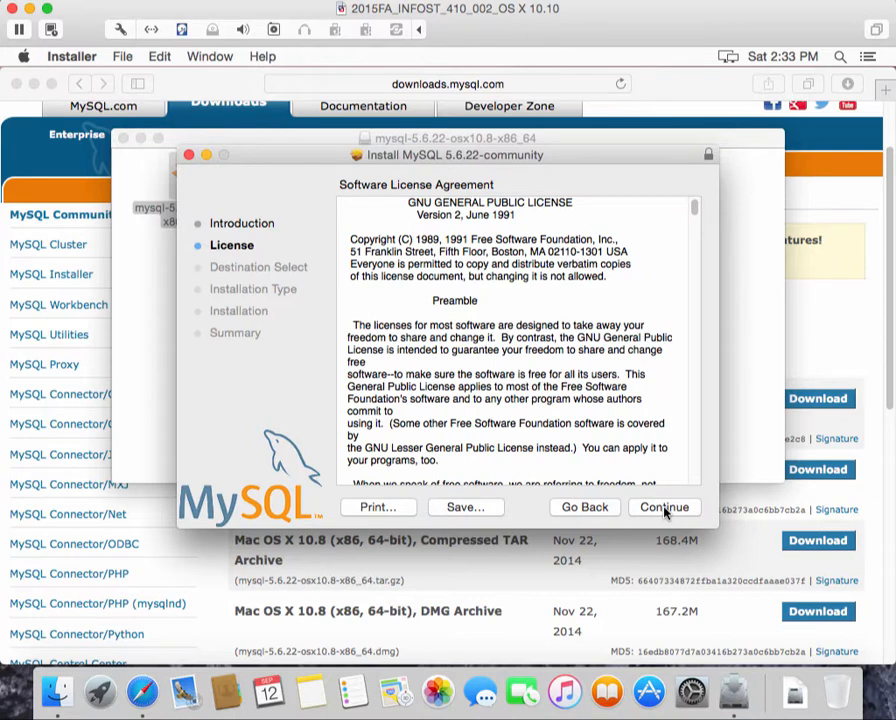
left_click(664, 508)
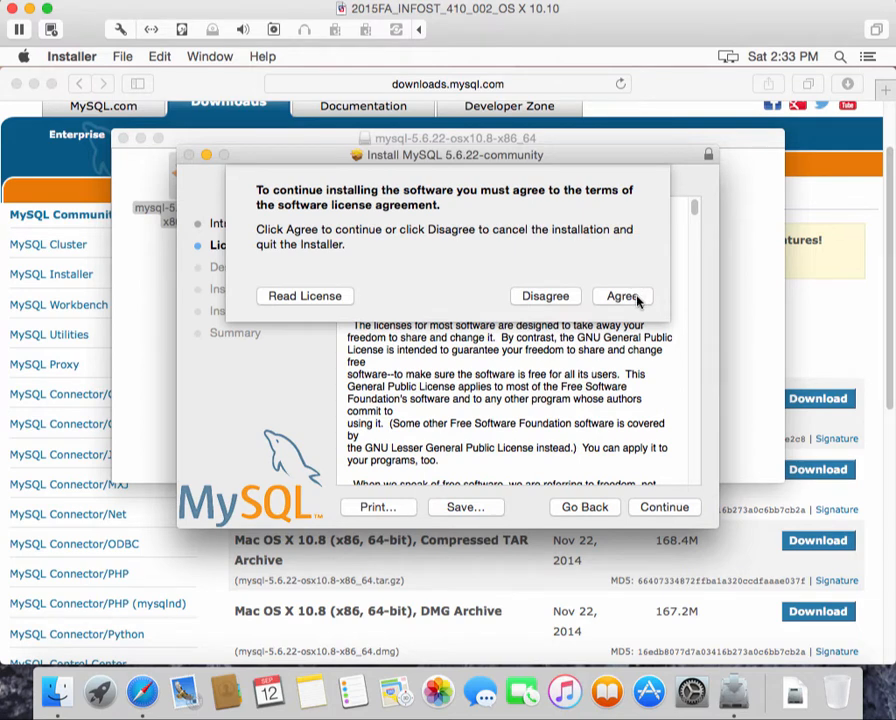
left_click(622, 297)
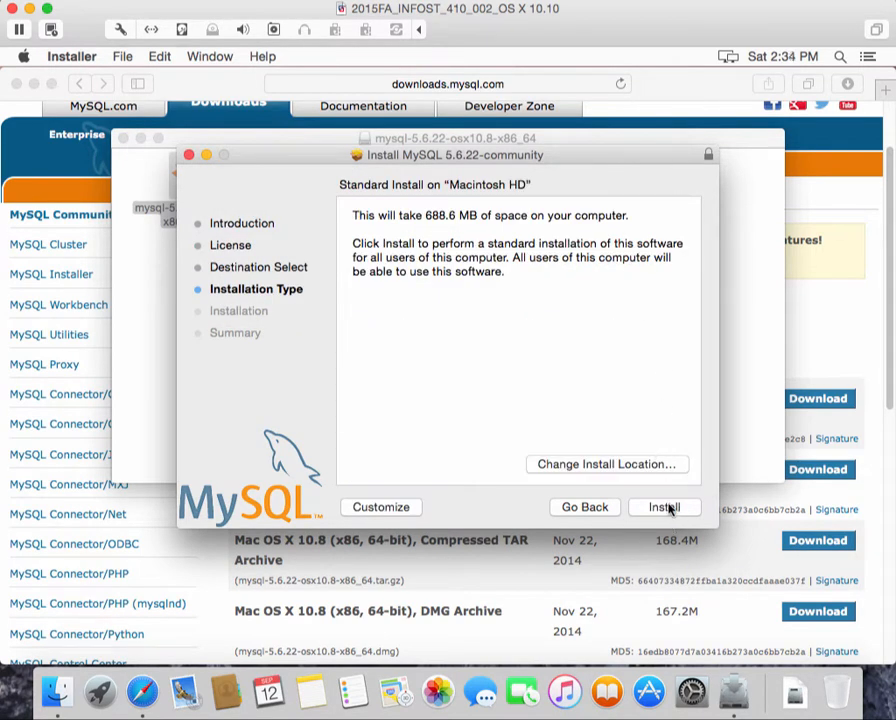
Run the standard install with the admin password, then close the finished installer
left_click(665, 507)
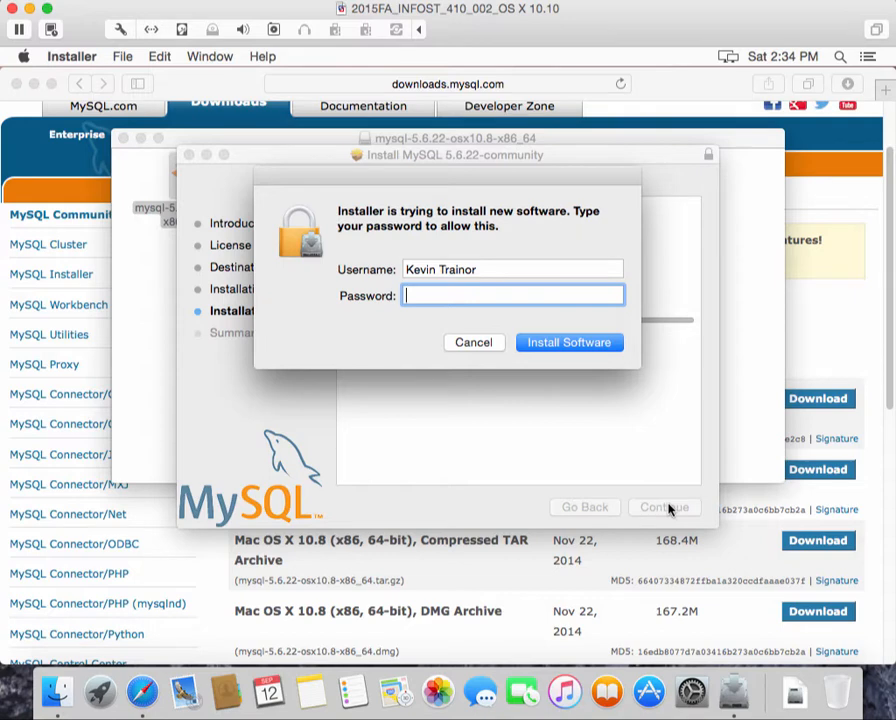
type("•••••••••")
left_click(582, 345)
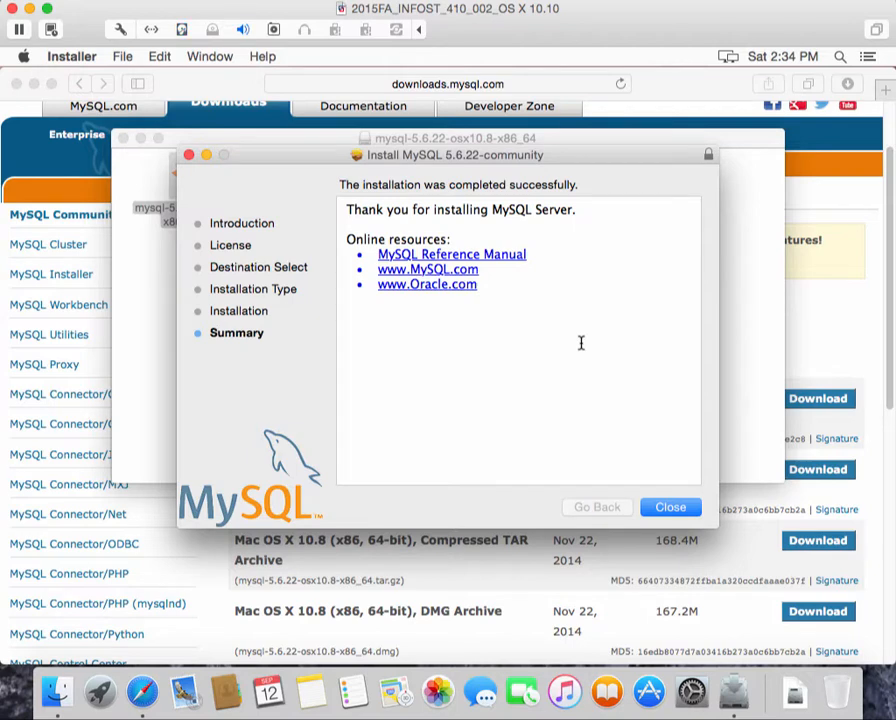
left_click(670, 508)
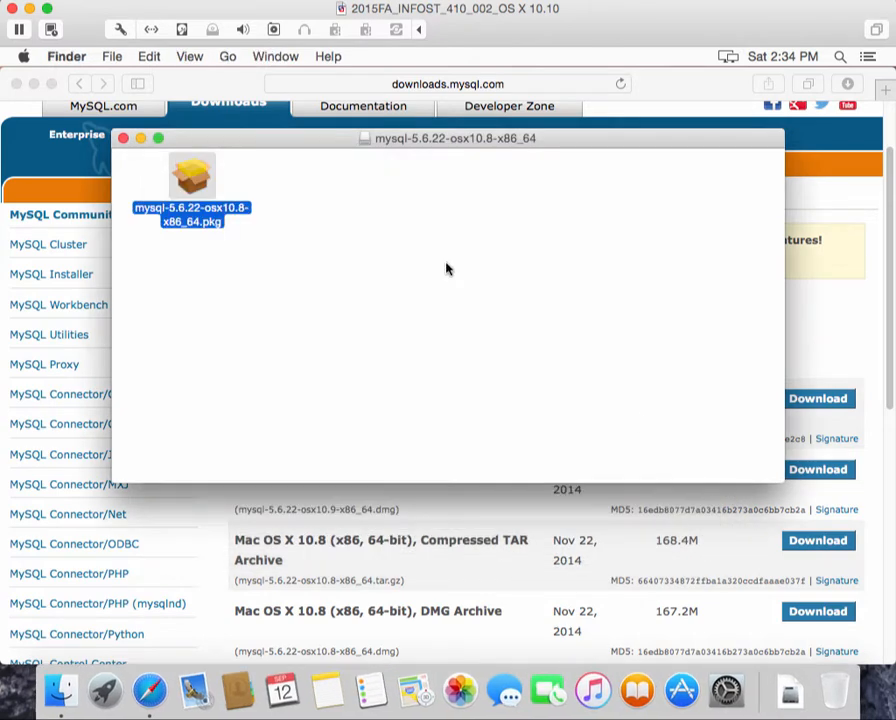
Close the disk image window and open the MySQL pane in System Preferences
left_click(124, 139)
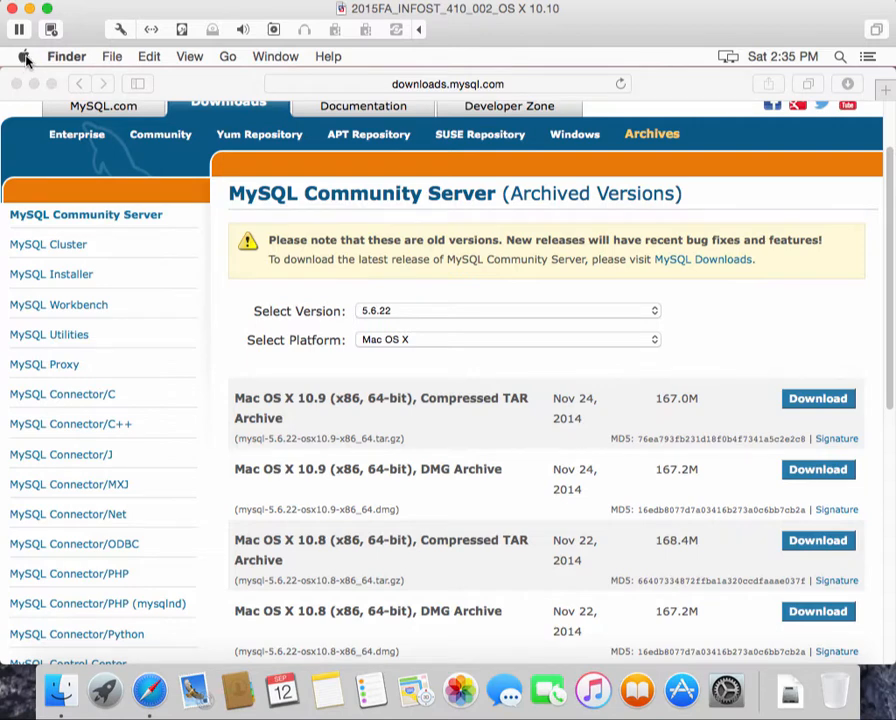
left_click(25, 57)
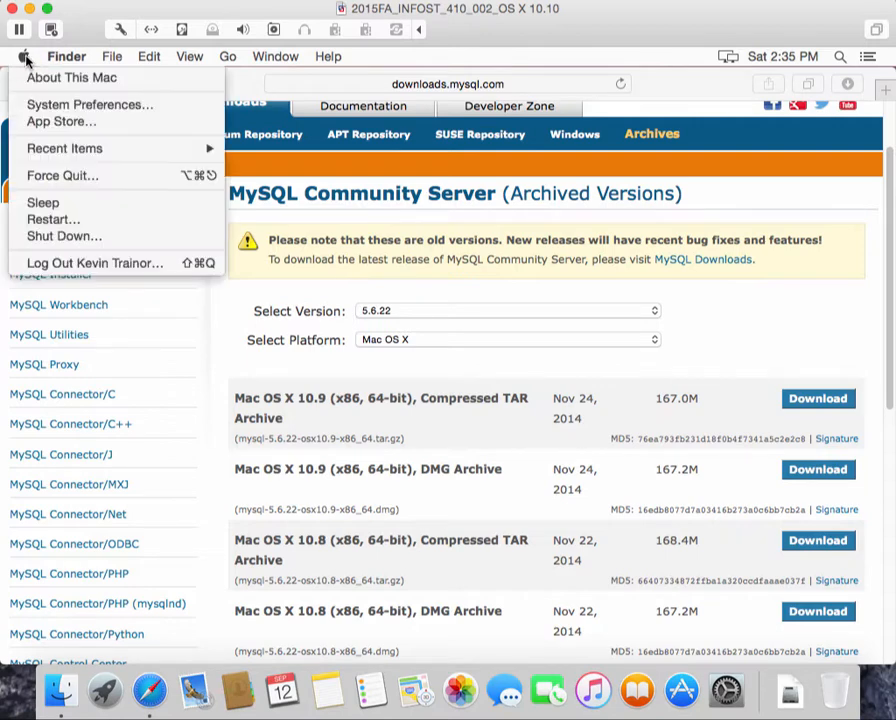
left_click(44, 106)
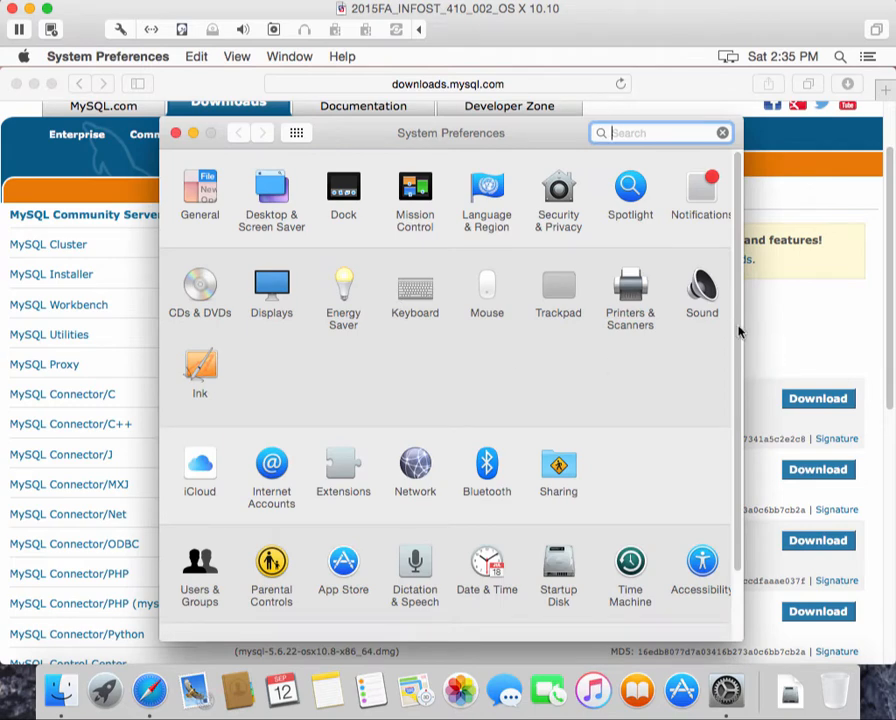
scroll(740, 460, "down", 3)
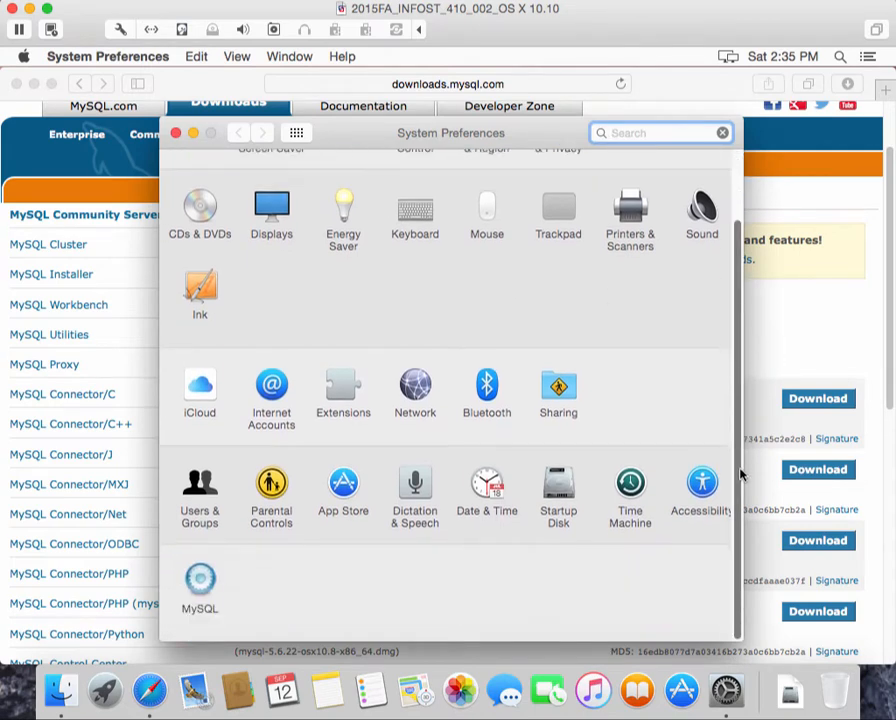
left_click(201, 585)
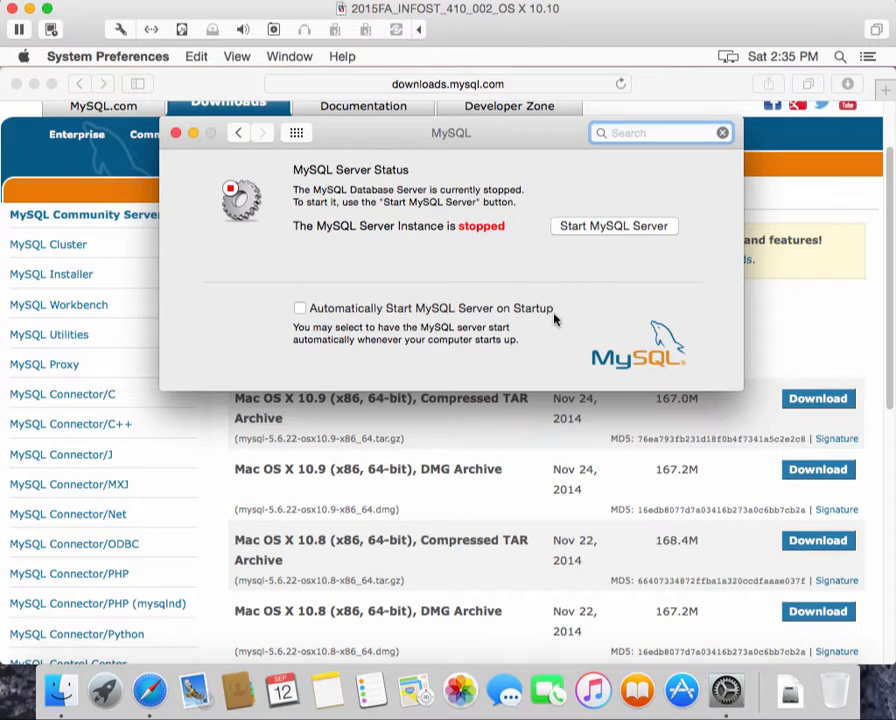
left_click(300, 310)
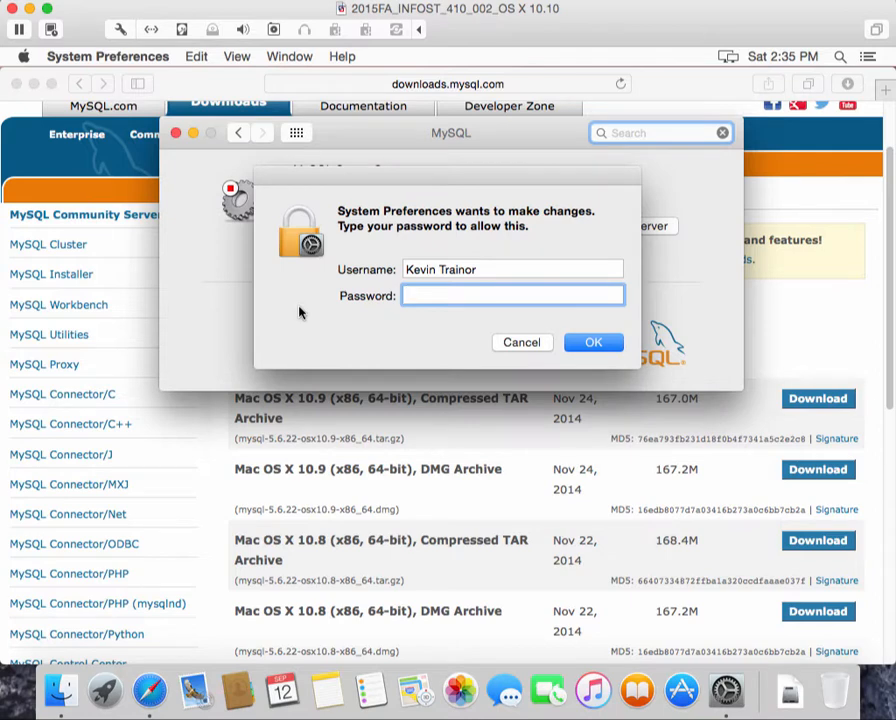
type("•••••••••")
left_click(600, 343)
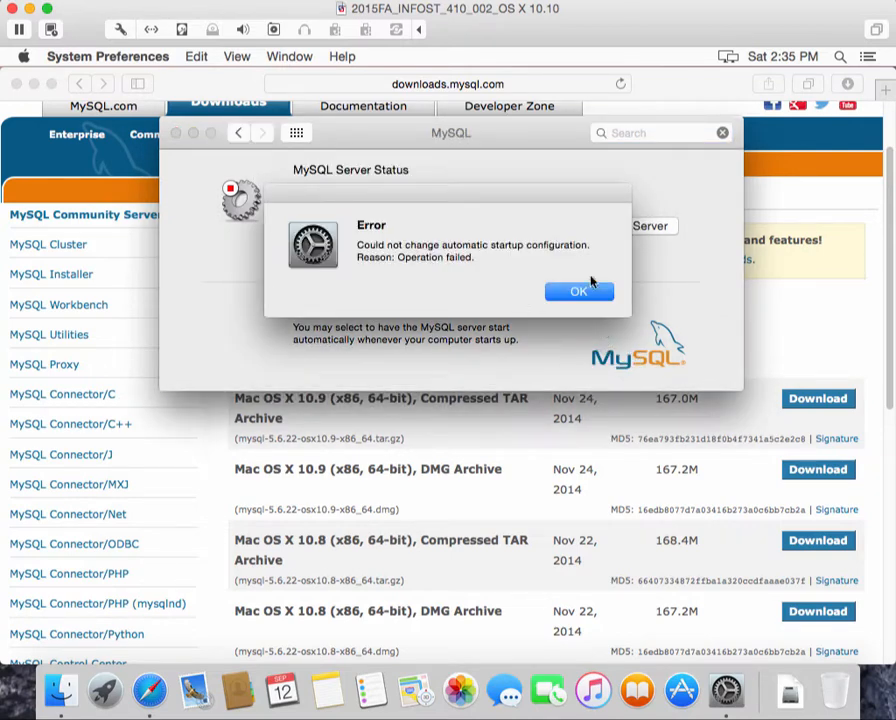
left_click(586, 293)
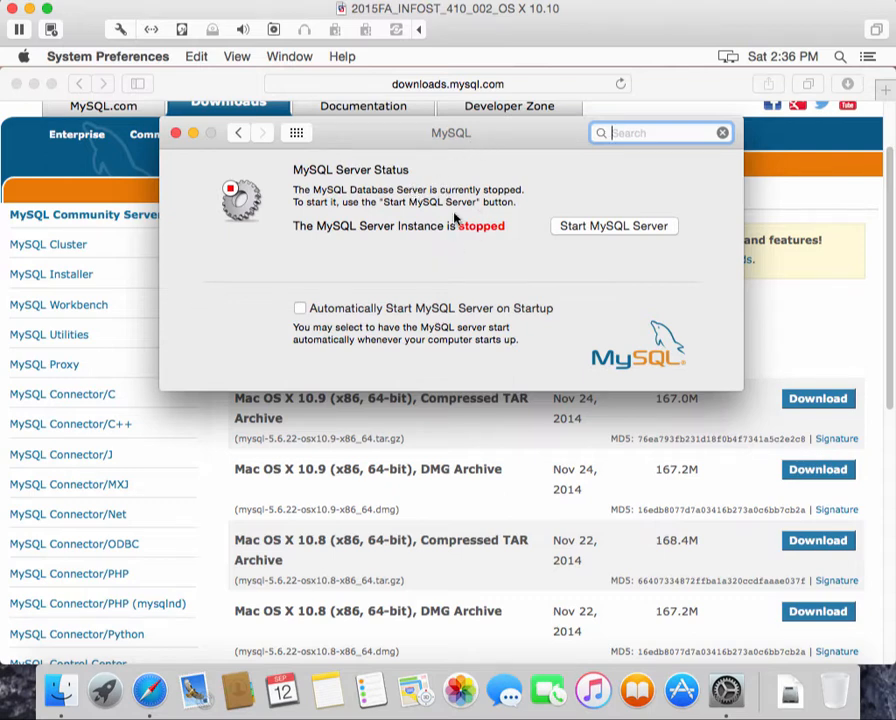
Start the MySQL server from the MySQL preference pane
left_click(627, 227)
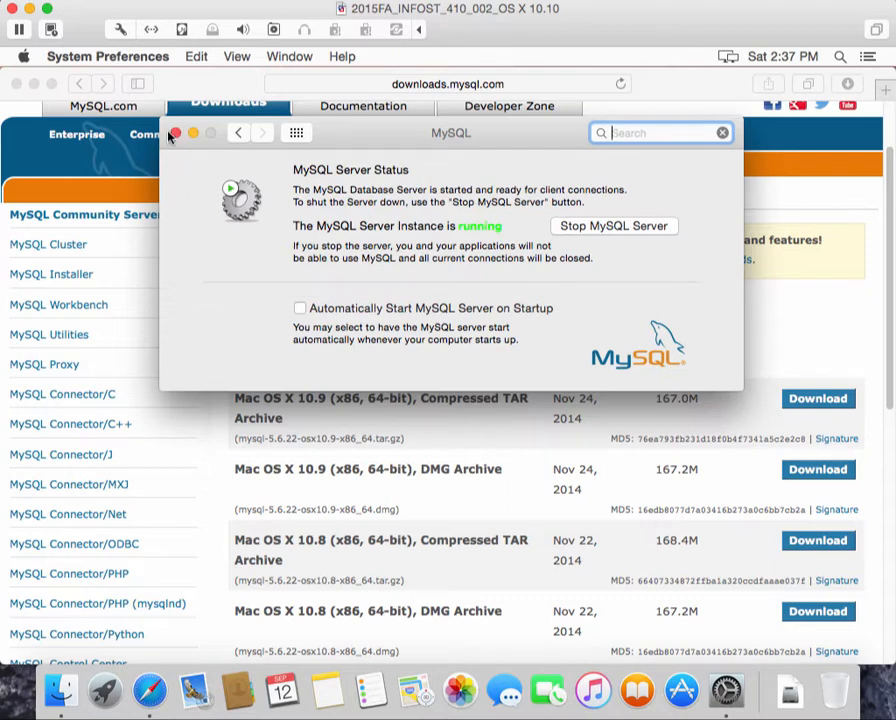
Close System Preferences and return Safari to the MySQL Product Archives page
left_click(174, 133)
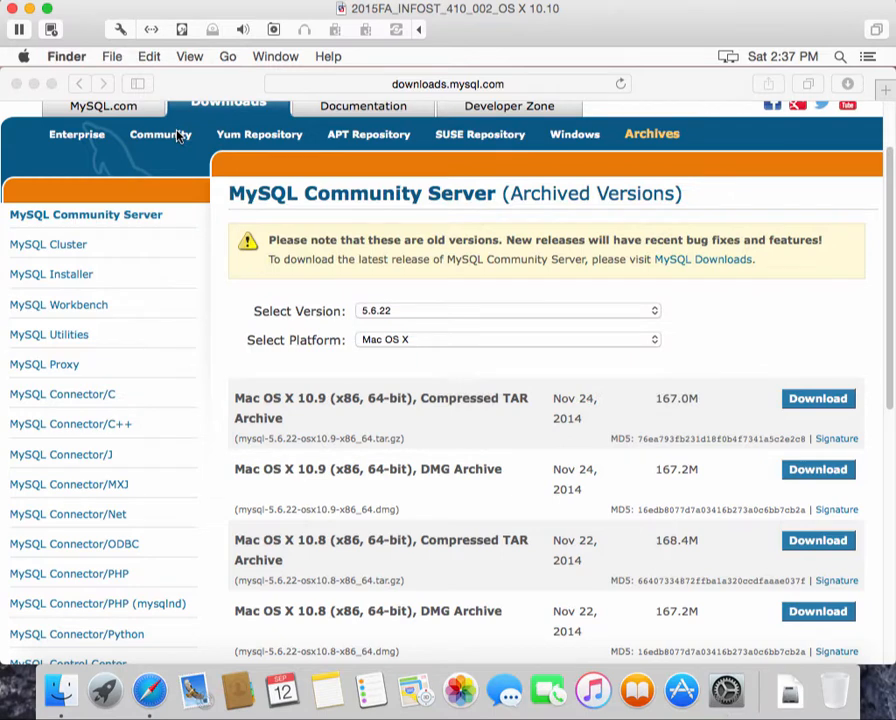
left_click(432, 86)
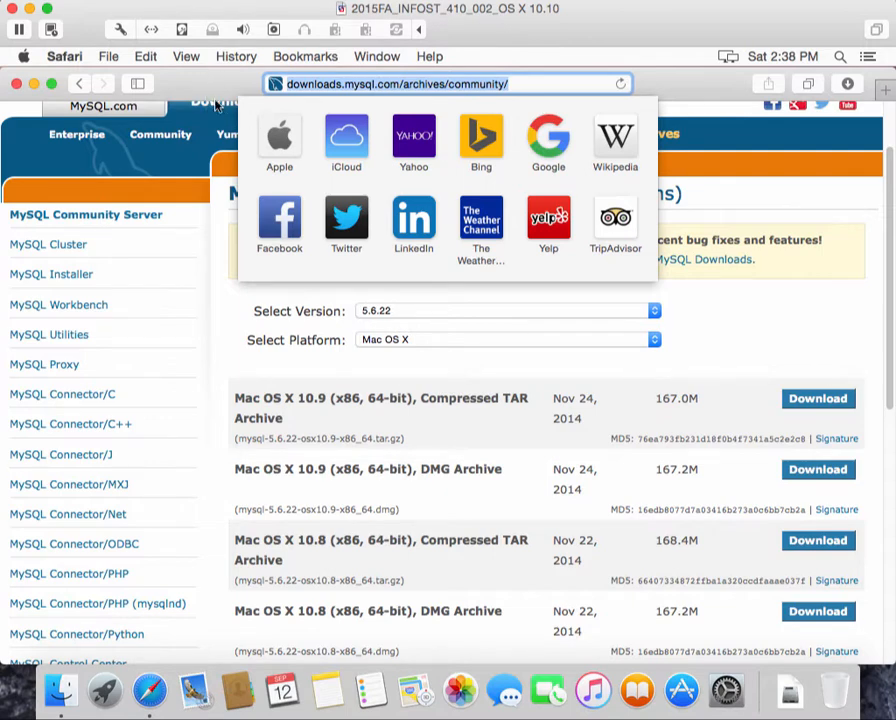
left_click(216, 234)
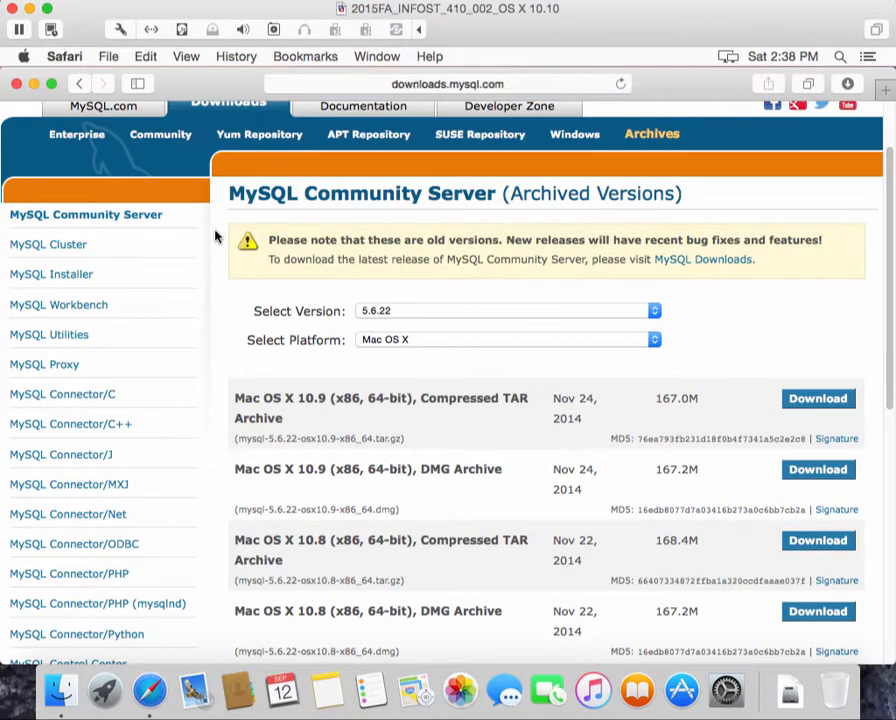
left_click(82, 85)
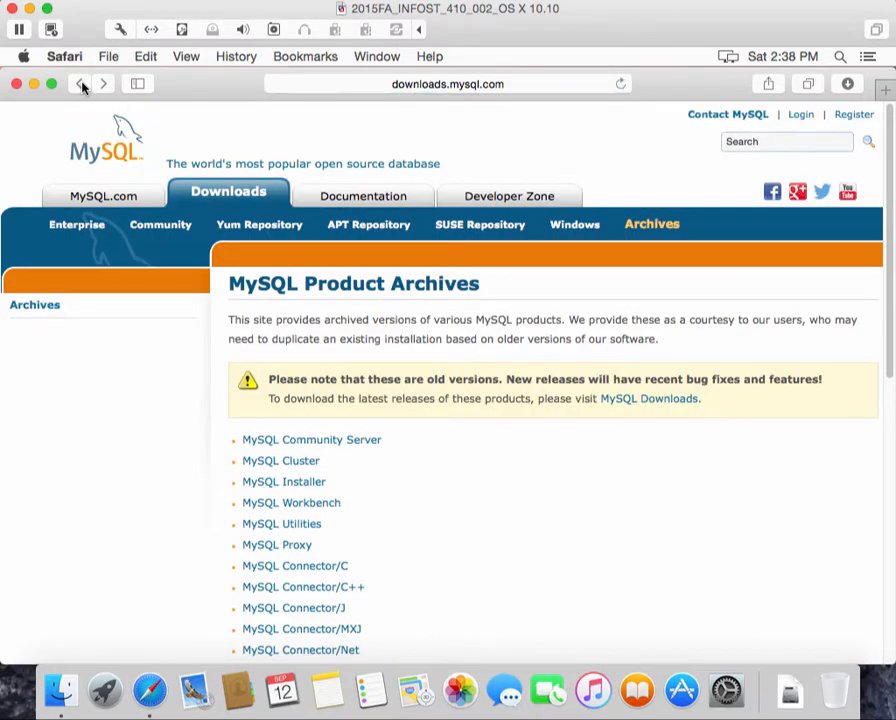
Change the address to downloads.mysql.com/downloads/workbench/ and load it
left_click(508, 86)
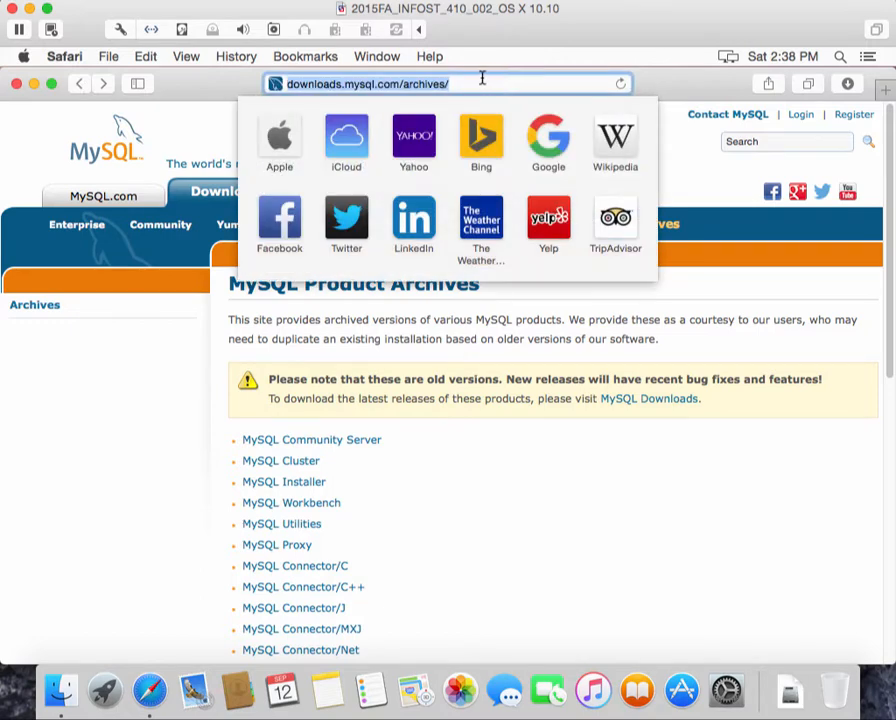
left_click(472, 82)
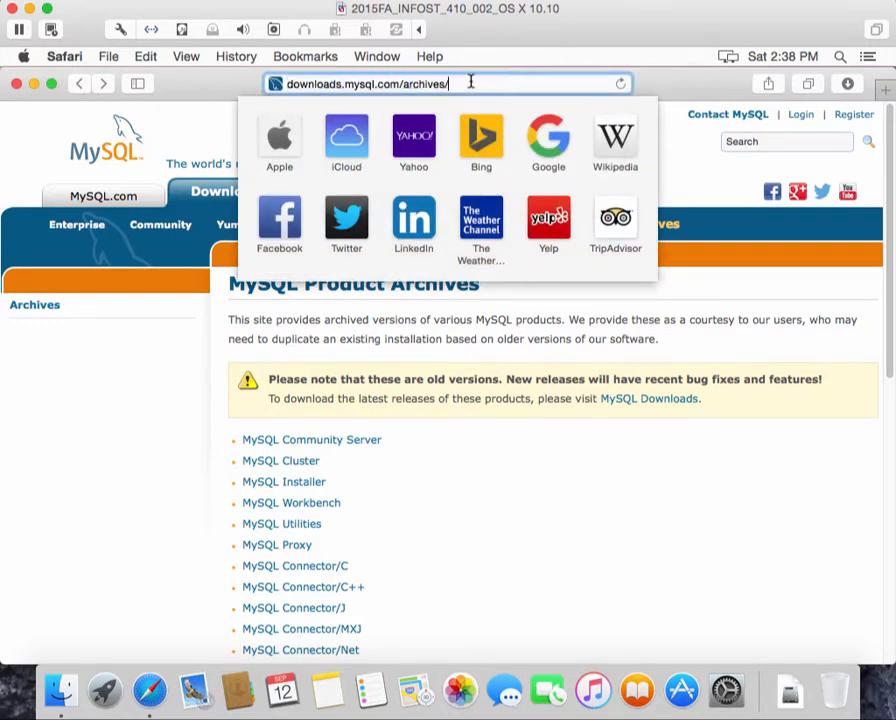
key("BackSpace")
key("BackSpace")
key("BackSpace")
key("BackSpace")
key("BackSpace")
key("BackSpace")
key("BackSpace")
key("BackSpace")
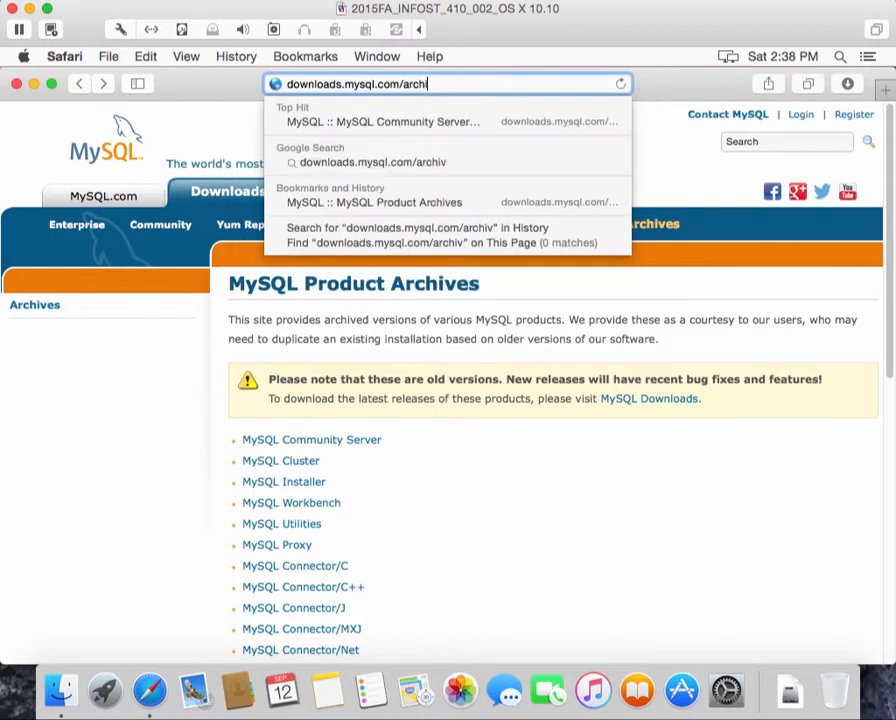
key("BackSpace")
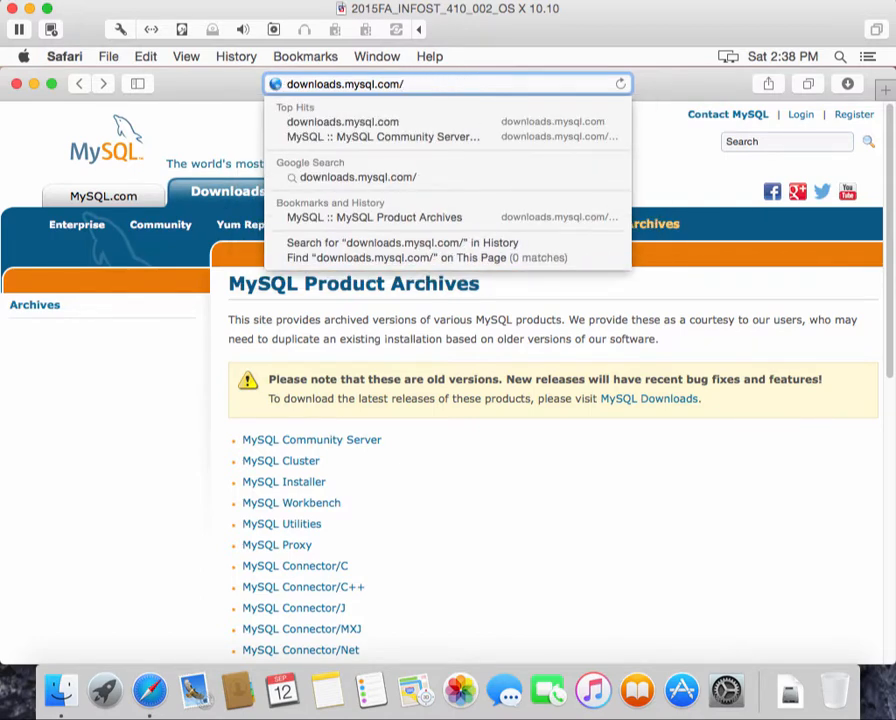
type("downloads")
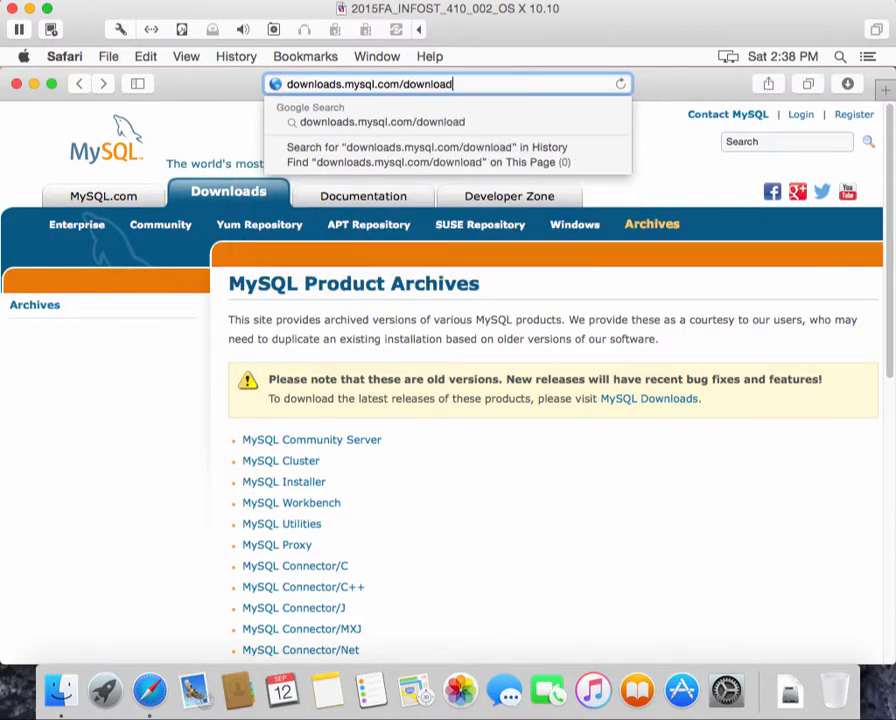
type("/")
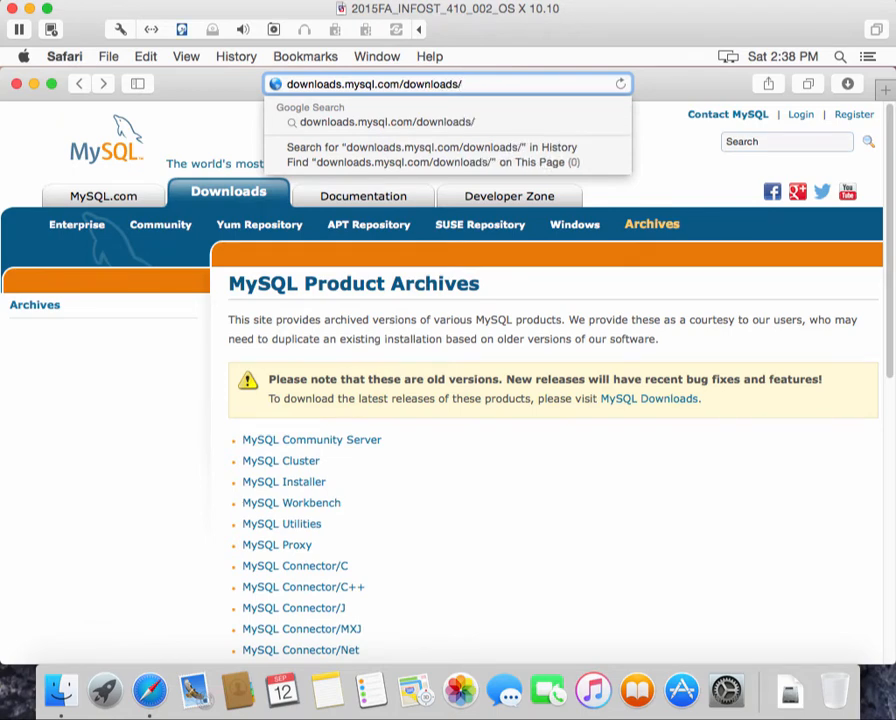
type("wor")
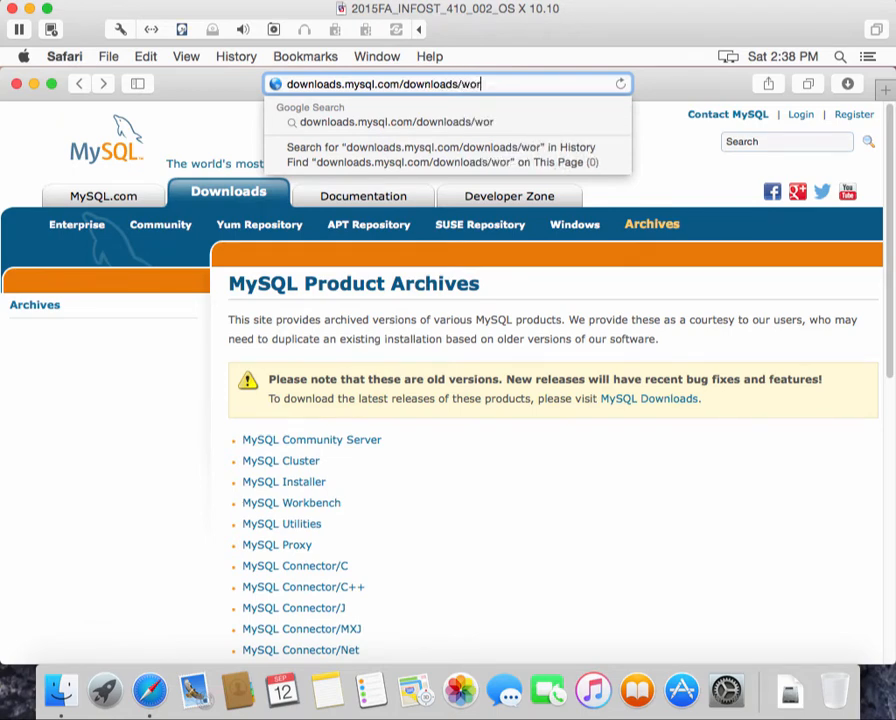
type("kbench/")
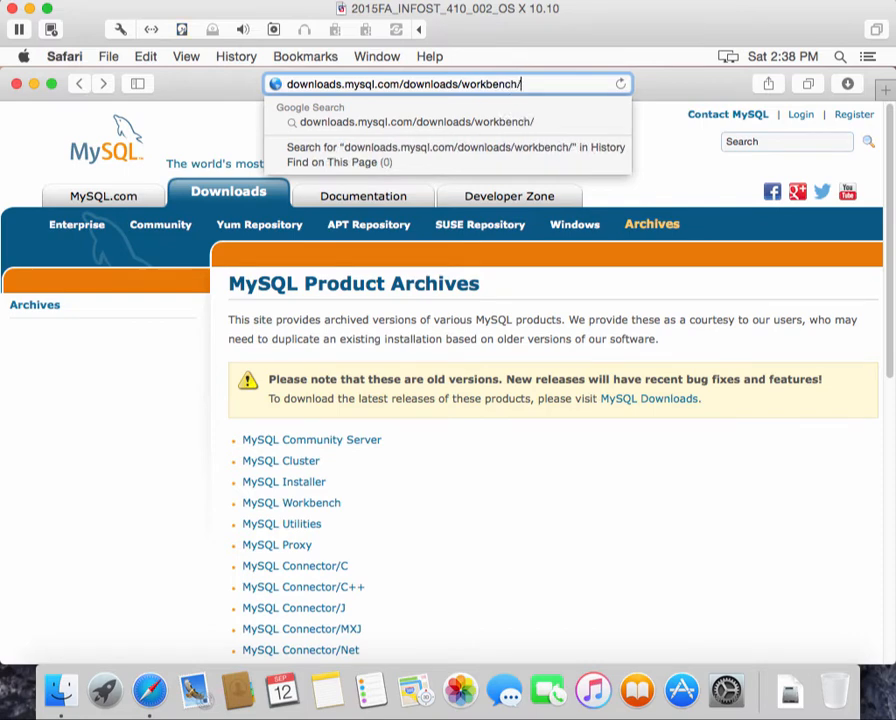
key("Return")
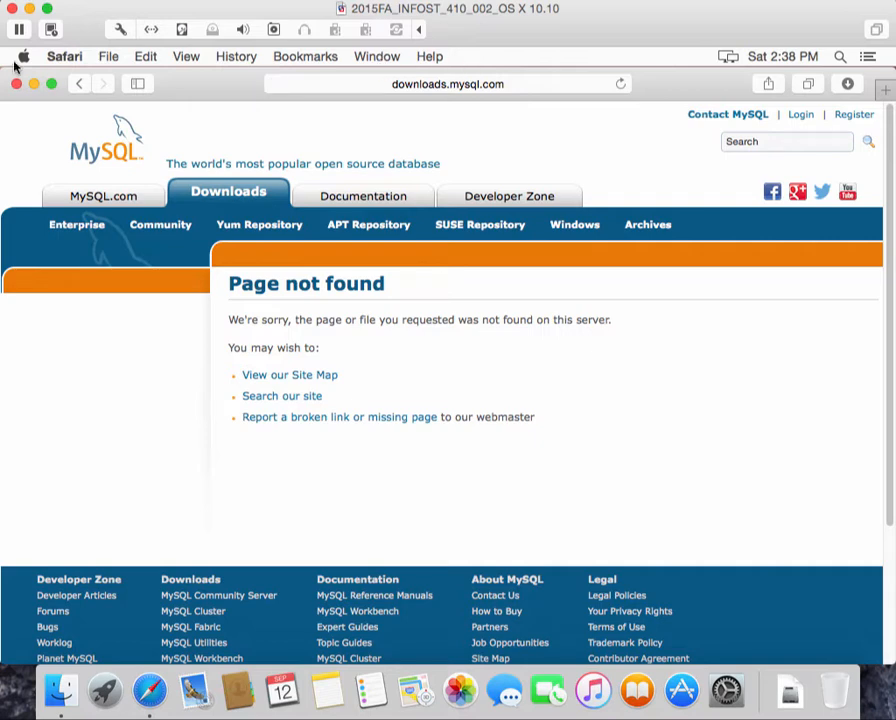
Go back to the MySQL Product Archives page and clear Safari's address bar
left_click(79, 85)
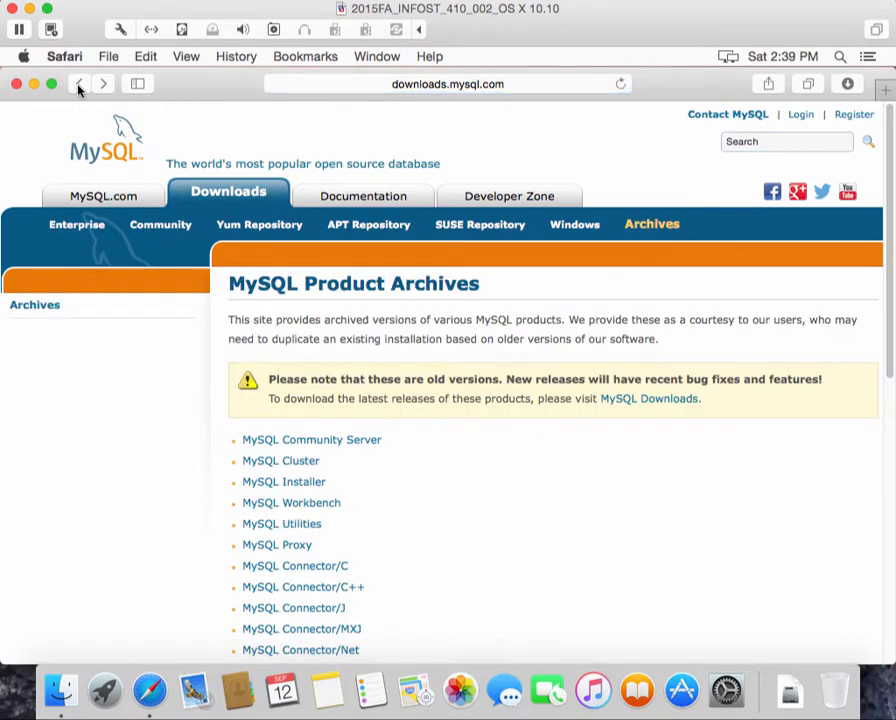
left_click(495, 88)
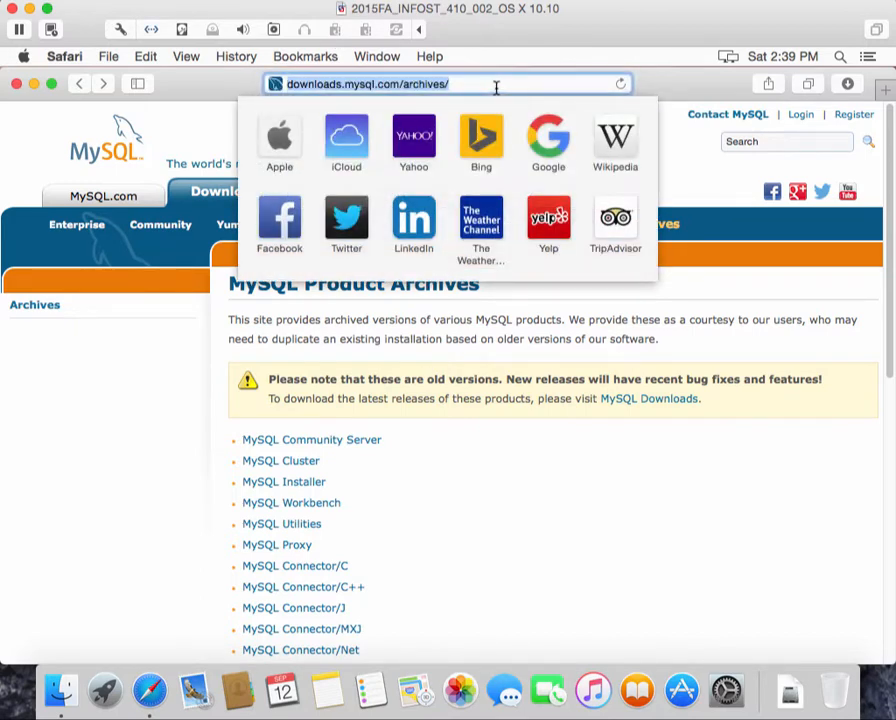
left_click(478, 83)
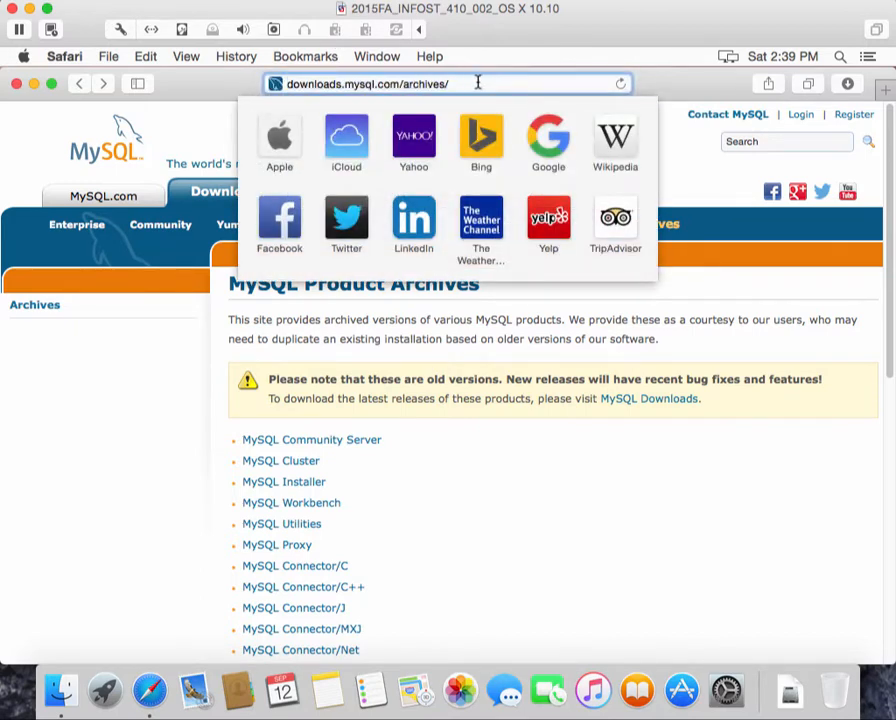
key("BackSpace")
key("BackSpace")
key("BackSpace")
key("BackSpace")
key("BackSpace")
key("BackSpace")
key("BackSpace")
key("BackSpace")
key("BackSpace")
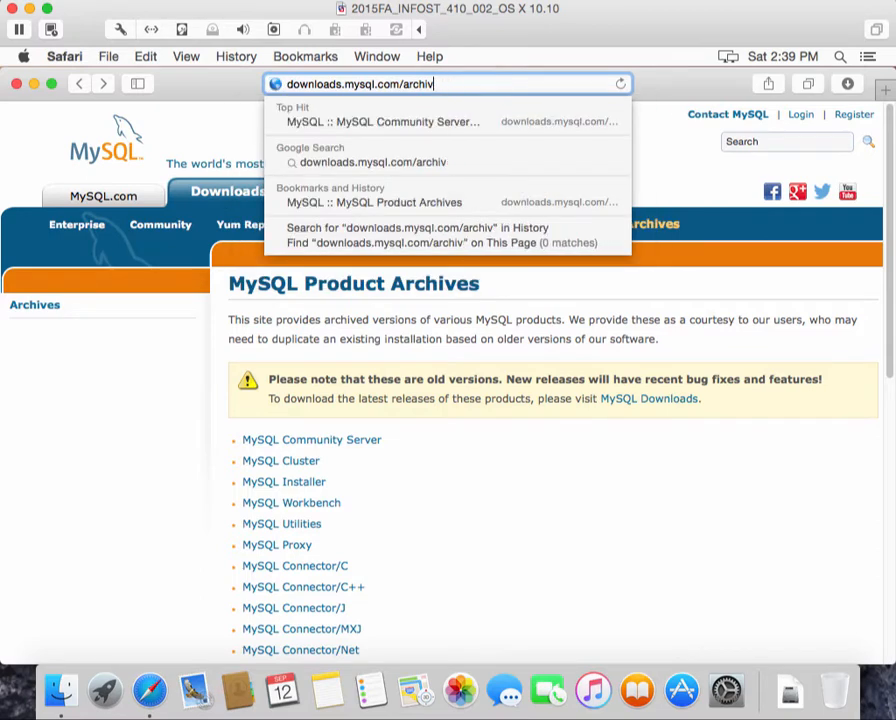
key("BackSpace")
key("BackSpace")
key("BackSpace")
key("BackSpace")
key("BackSpace")
key("BackSpace")
key("BackSpace")
key("BackSpace")
key("BackSpace")
key("BackSpace")
key("BackSpace")
key("BackSpace")
key("BackSpace")
key("BackSpace")
key("BackSpace")
key("BackSpace")
key("BackSpace")
key("BackSpace")
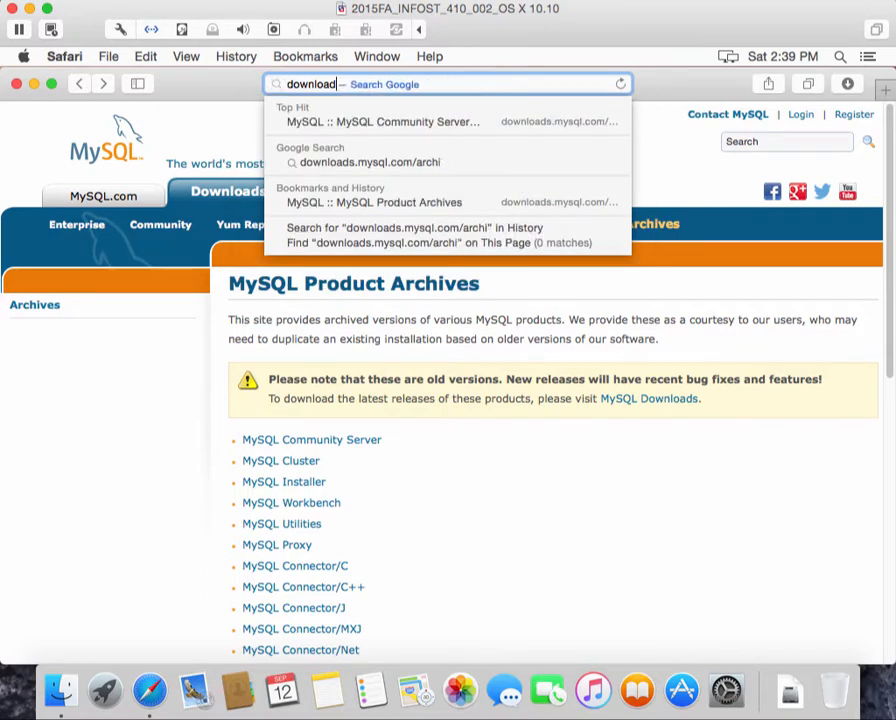
key("BackSpace")
key("BackSpace")
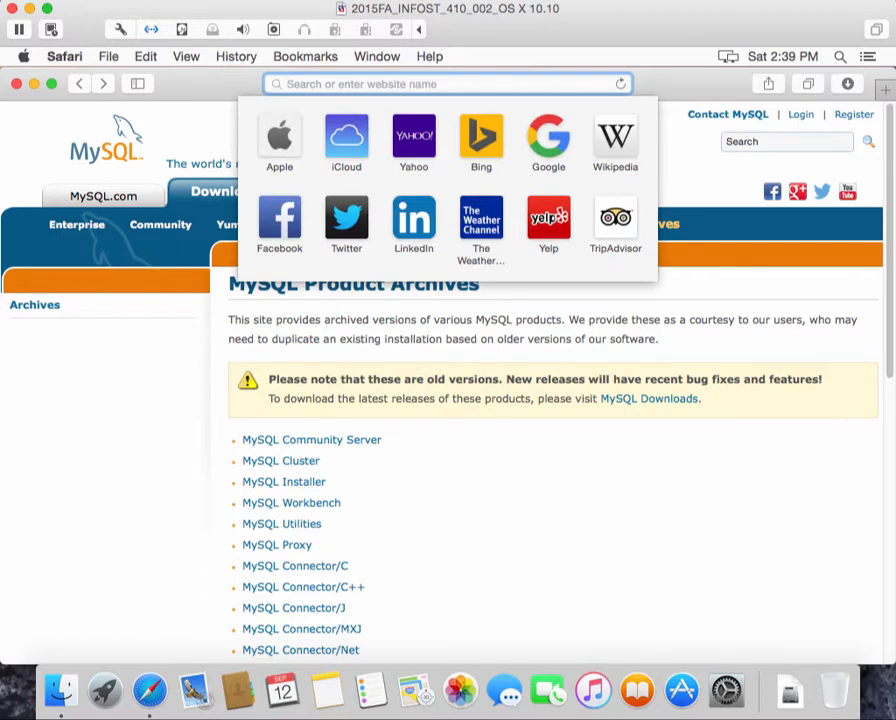
Enter dev.mysql.com/downloads/mysql to load the MySQL Community Server download page
type("http")
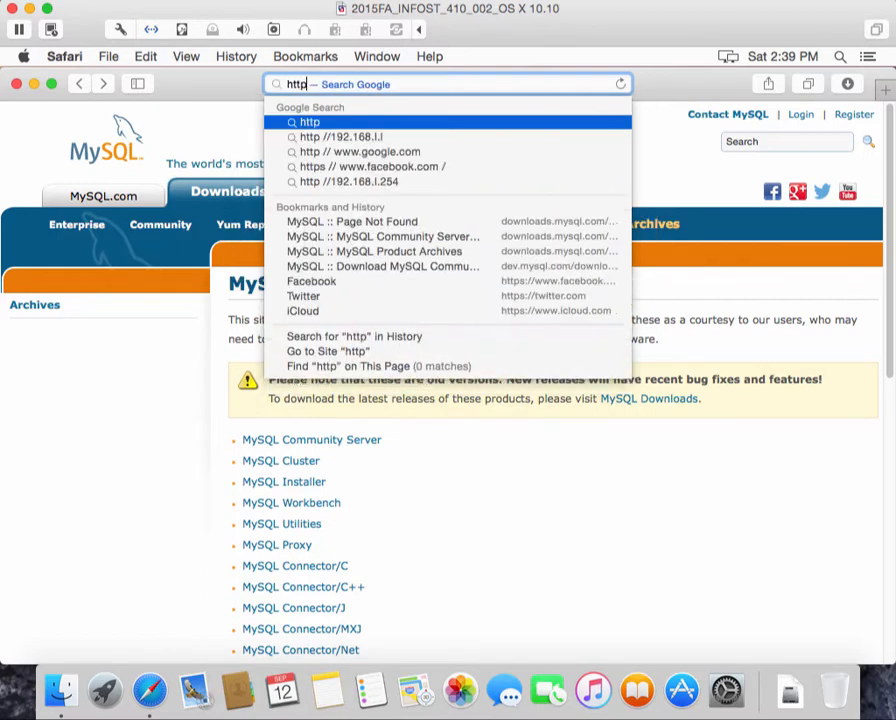
type("://do")
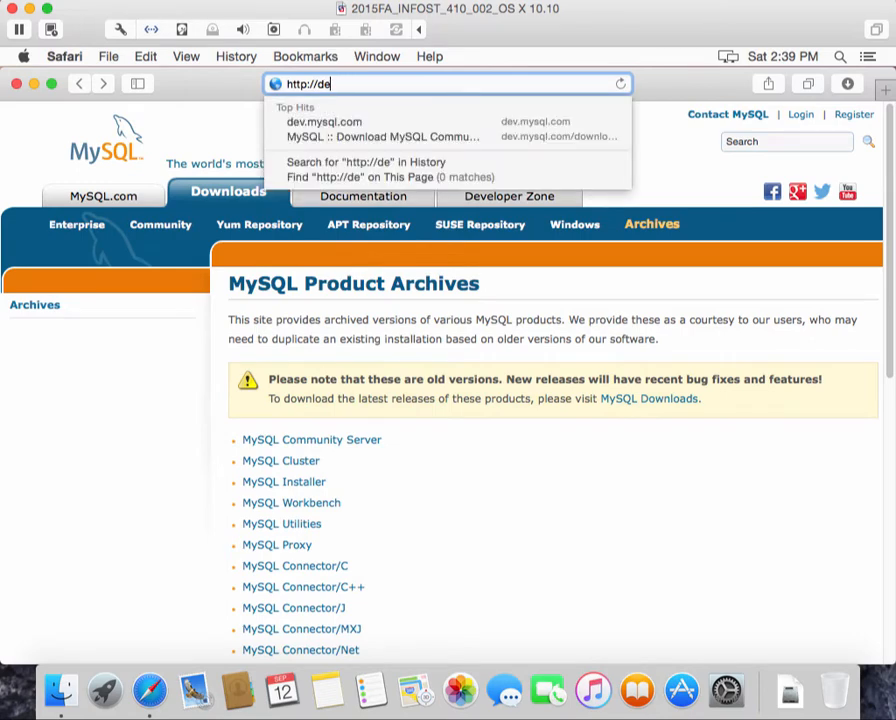
type("v.")
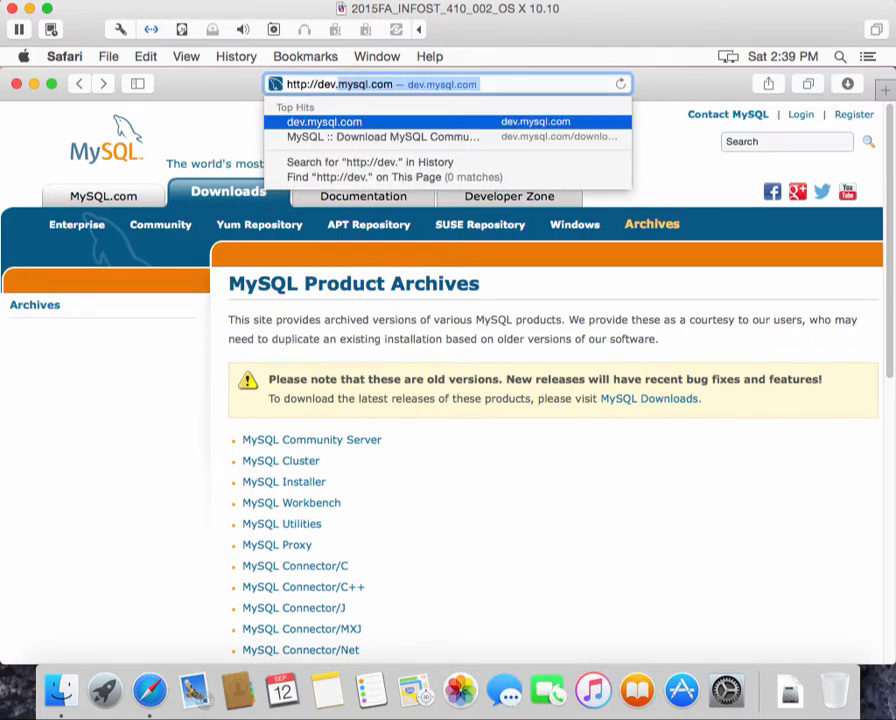
type("mysqlo")
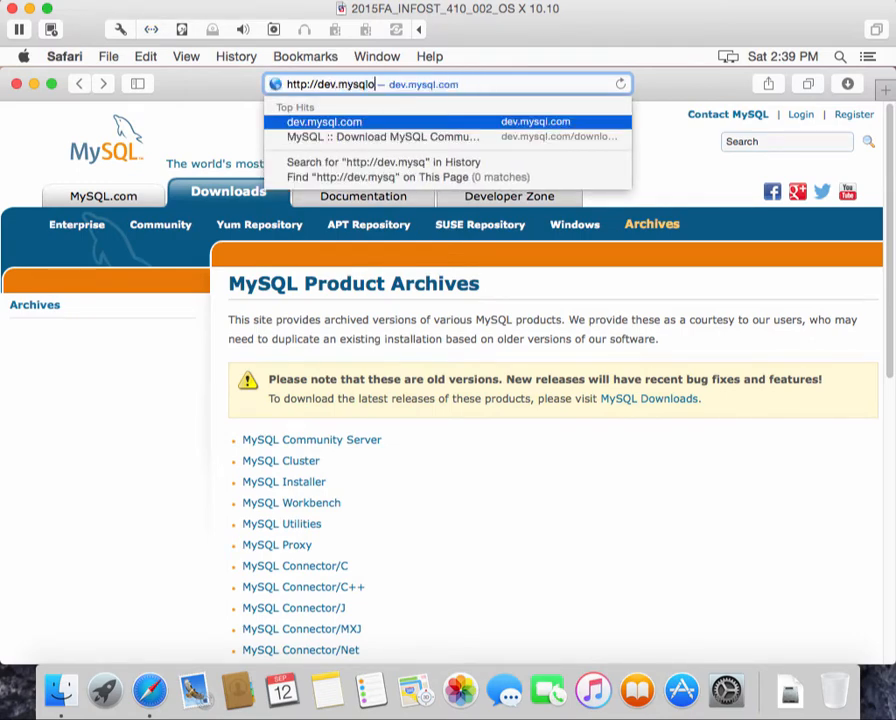
key("BackSpace")
type(".com")
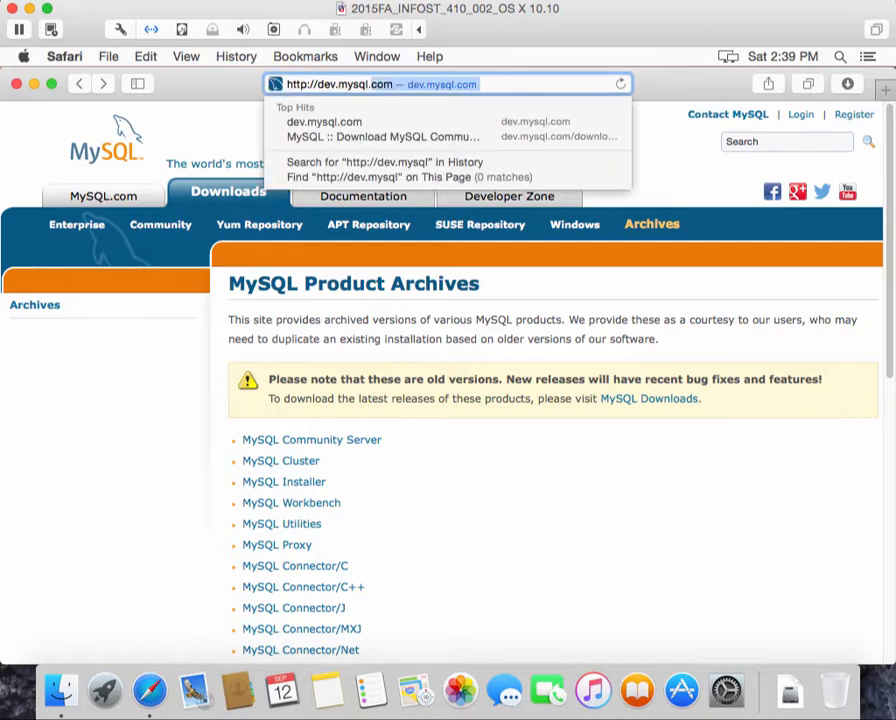
type("/d")
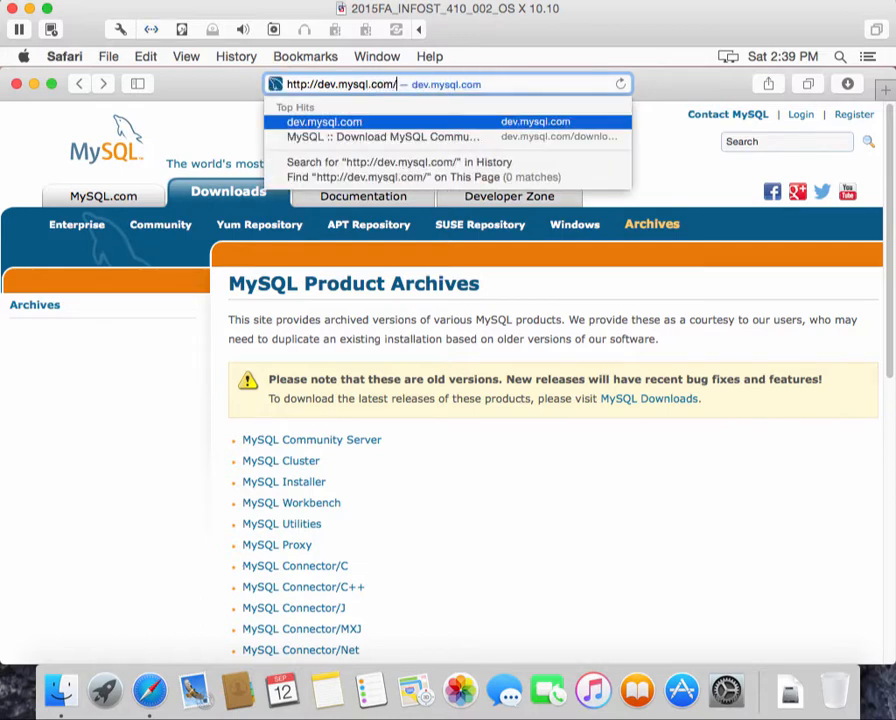
type("ownload")
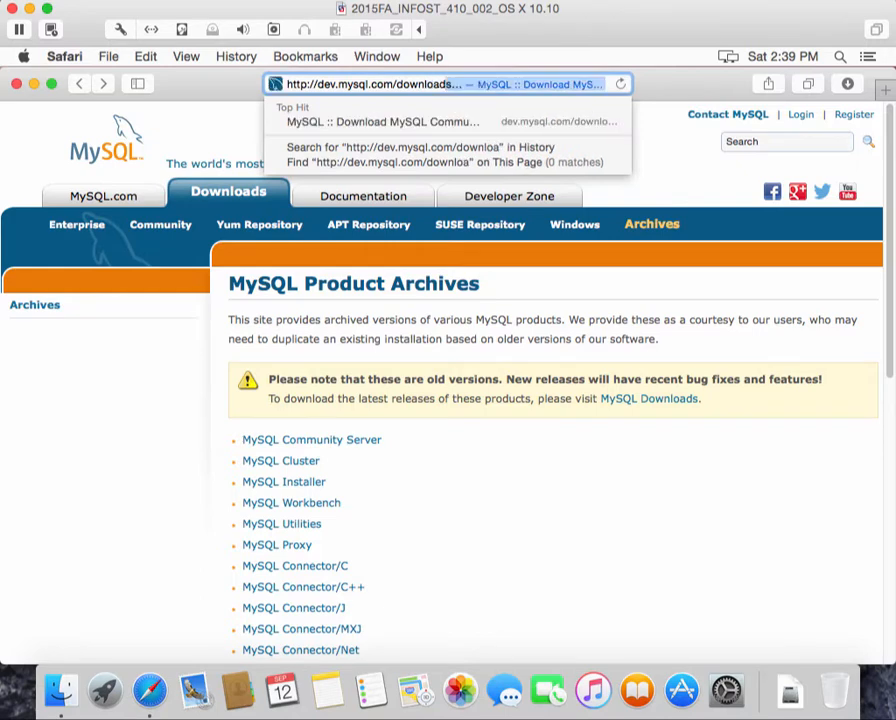
type("s/")
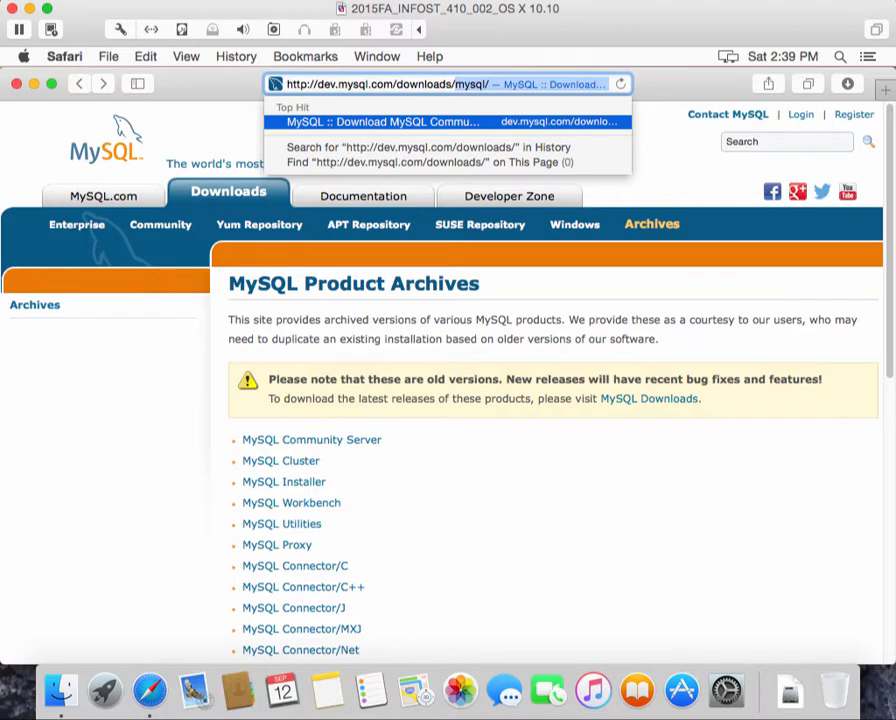
type("mydwl")
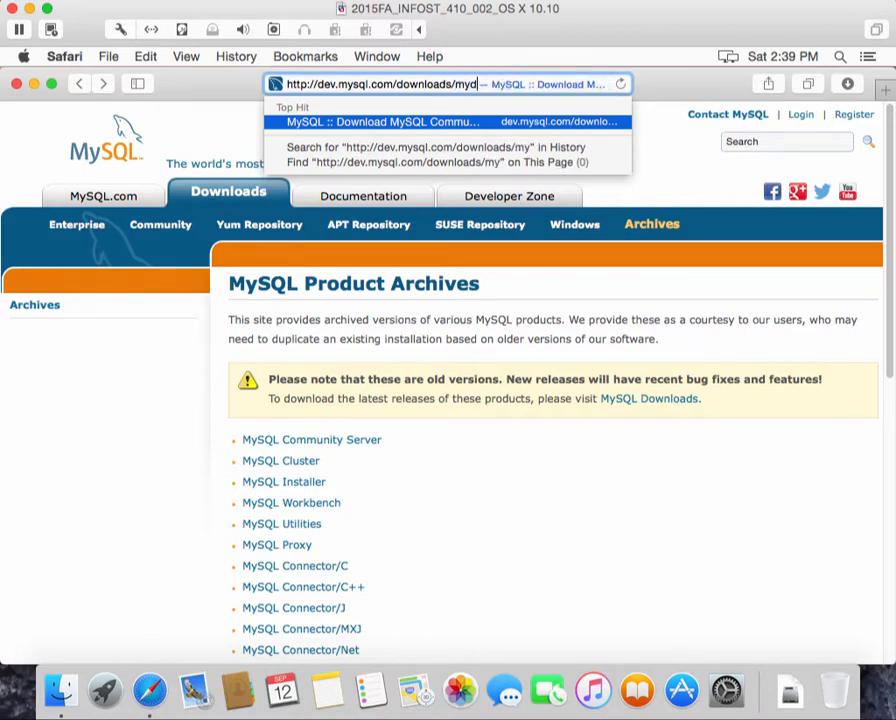
key("BackSpace")
key("BackSpace")
key("BackSpace")
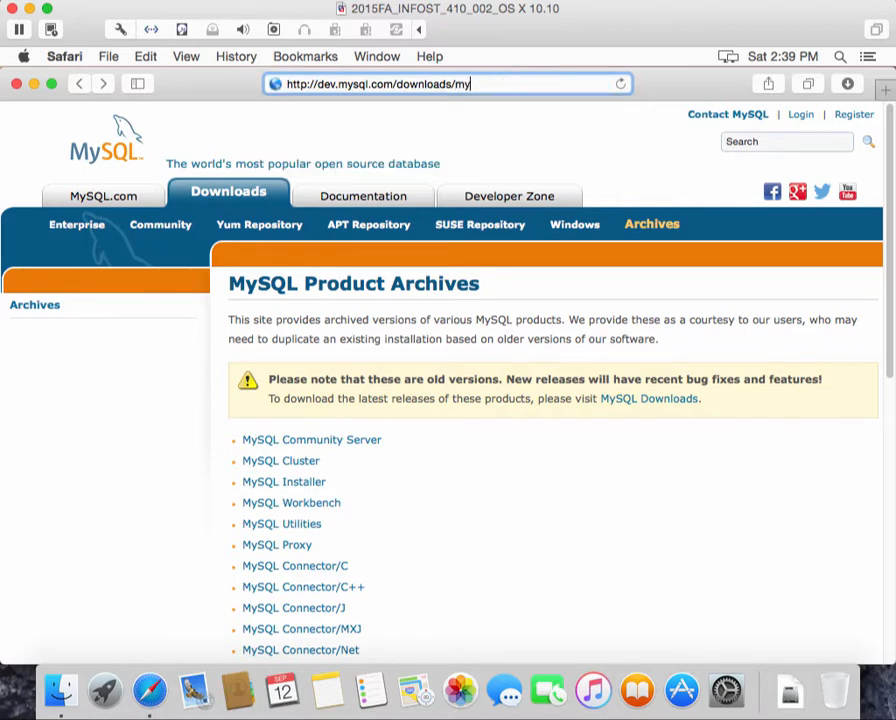
type("s")
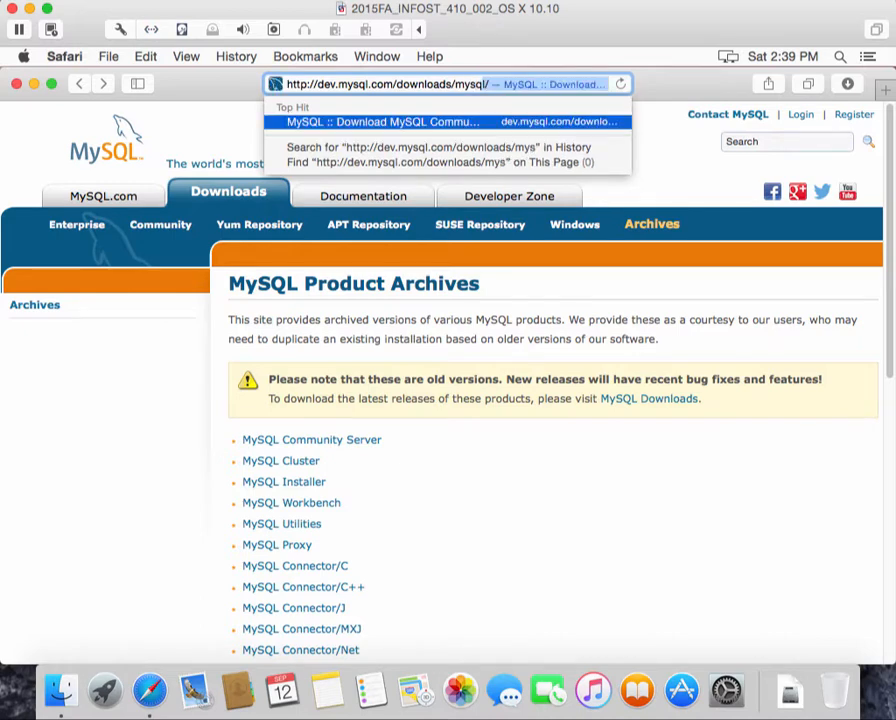
type("ql/")
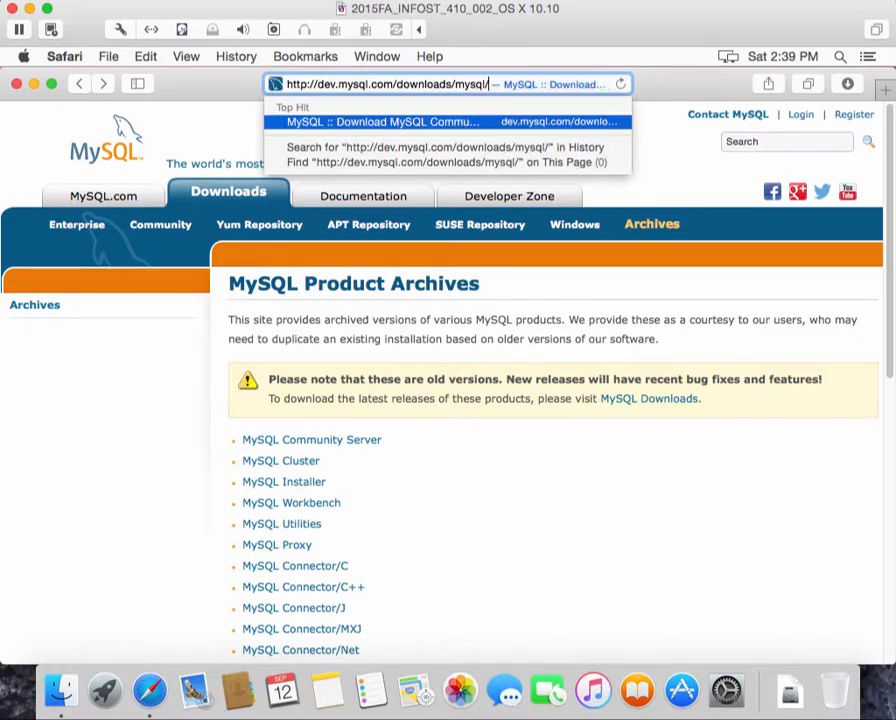
key("Return")
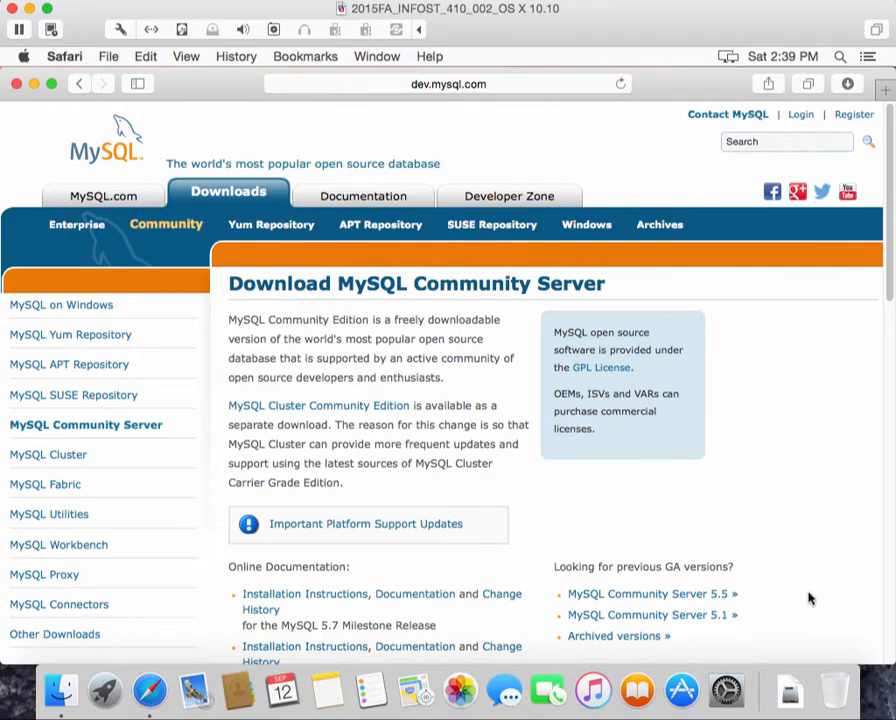
Go to the product archives via 'Archived versions »' and open the MySQL Workbench archived releases
scroll(658, 612, "down", 2)
scroll(660, 604, "down", 2)
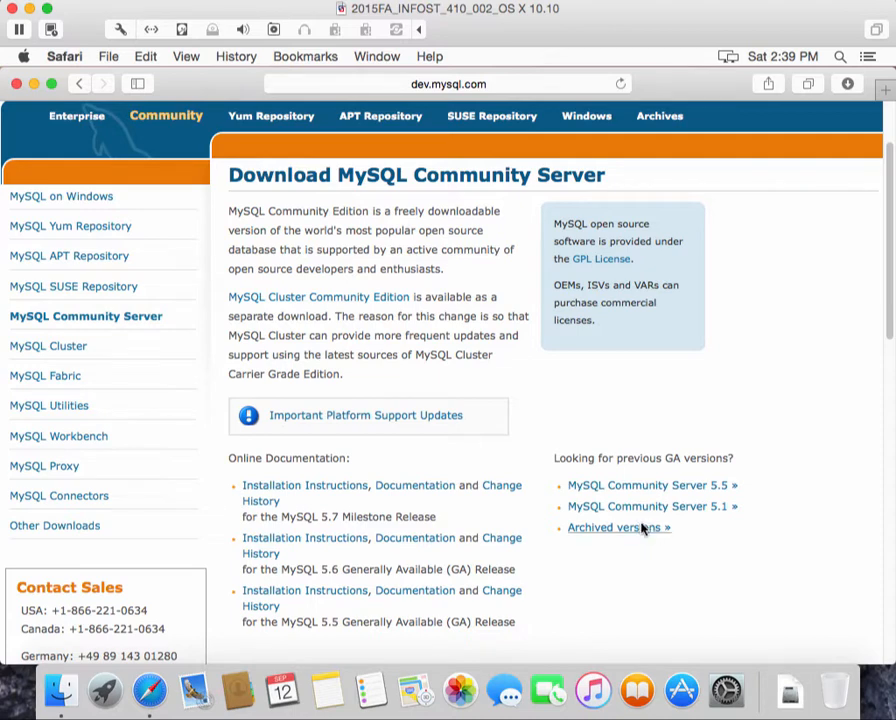
left_click(643, 528)
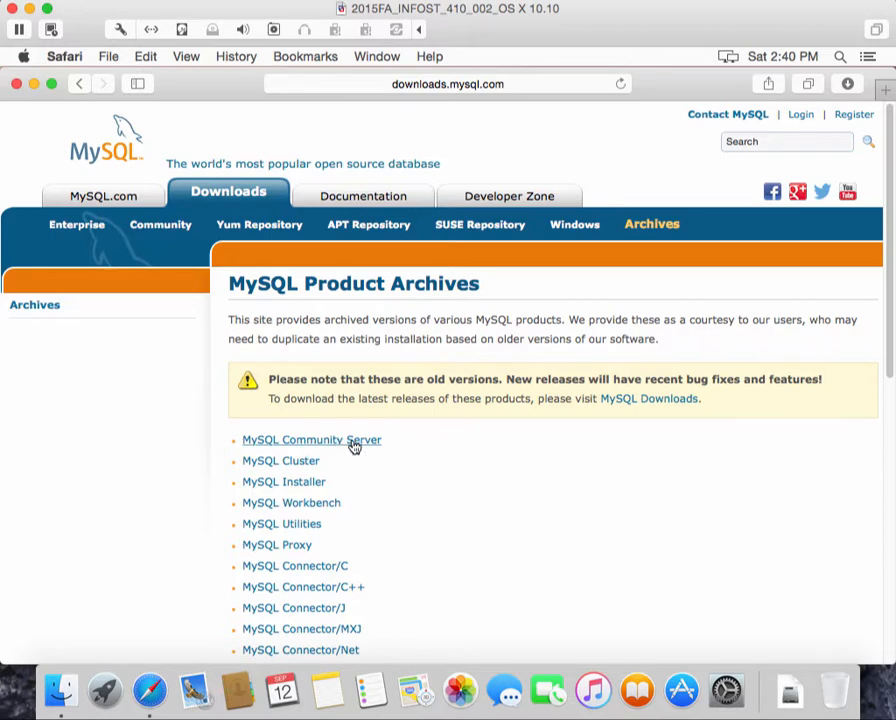
left_click(294, 505)
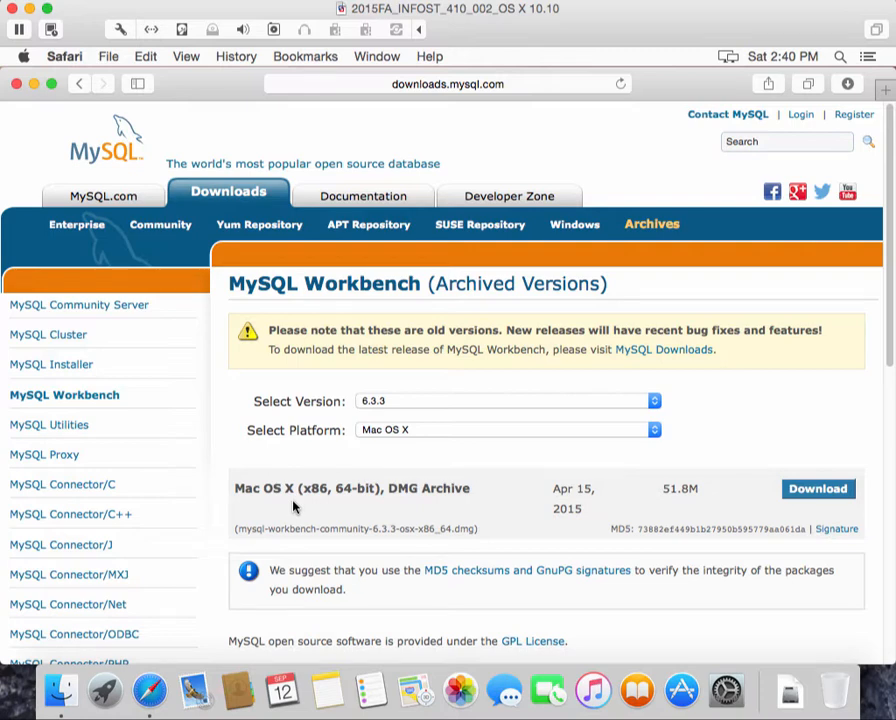
Select Workbench version 6.2.4 and download its Mac OS X DMG archive (39.1M)
left_click(655, 402)
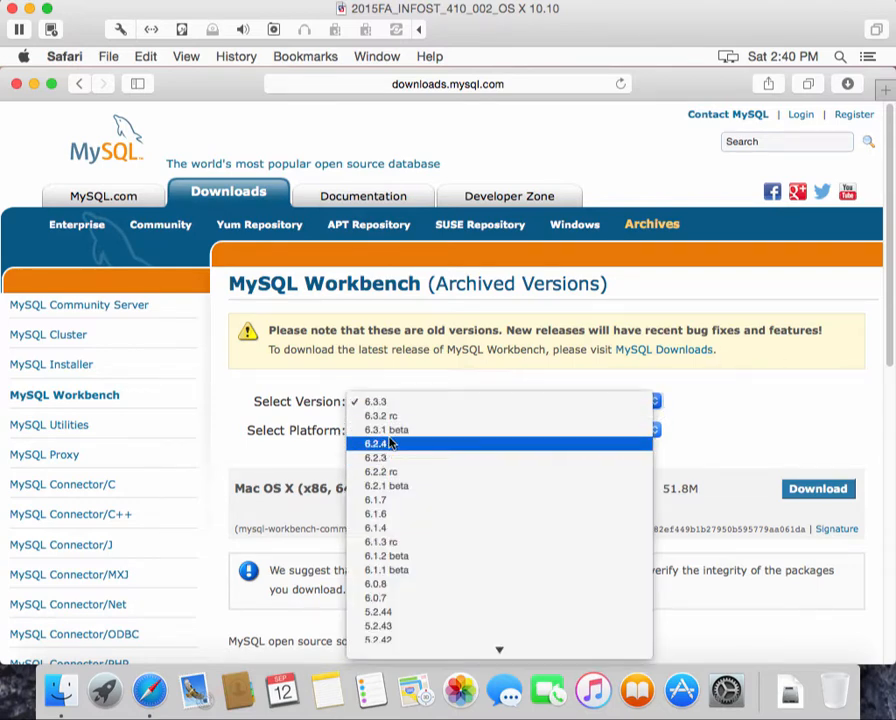
left_click(382, 445)
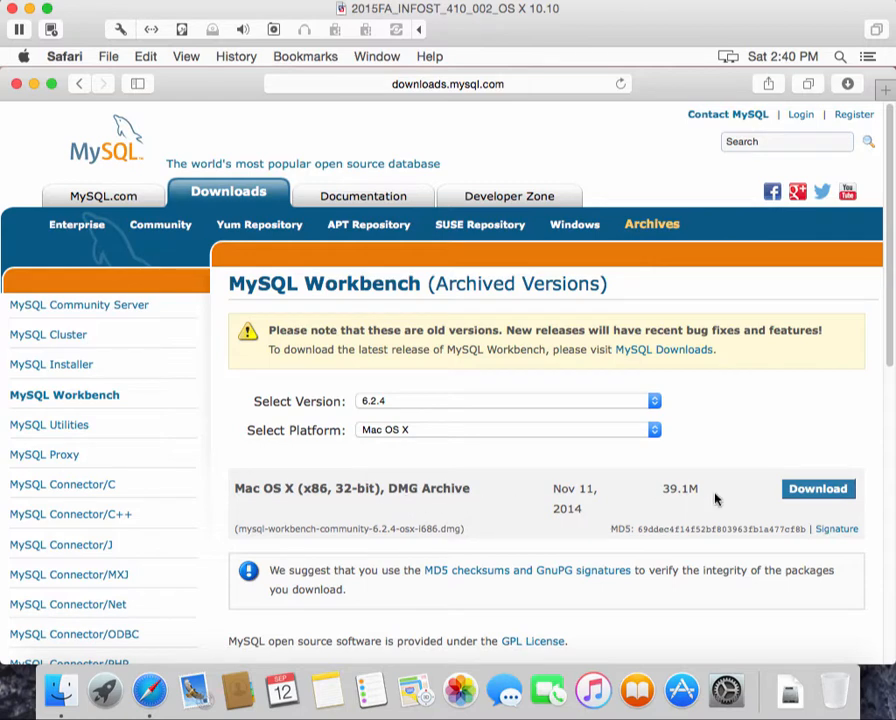
left_click(842, 494)
Open the downloaded mysql-workbench-community-6.2.4 disk image from the Dock's Downloads stack
left_click(786, 692)
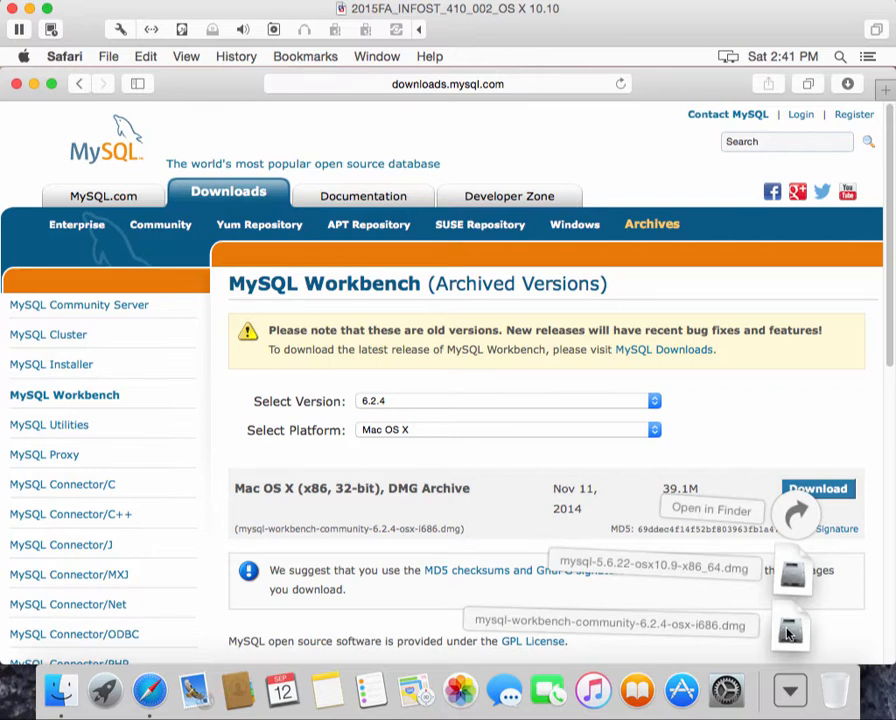
left_click(790, 633)
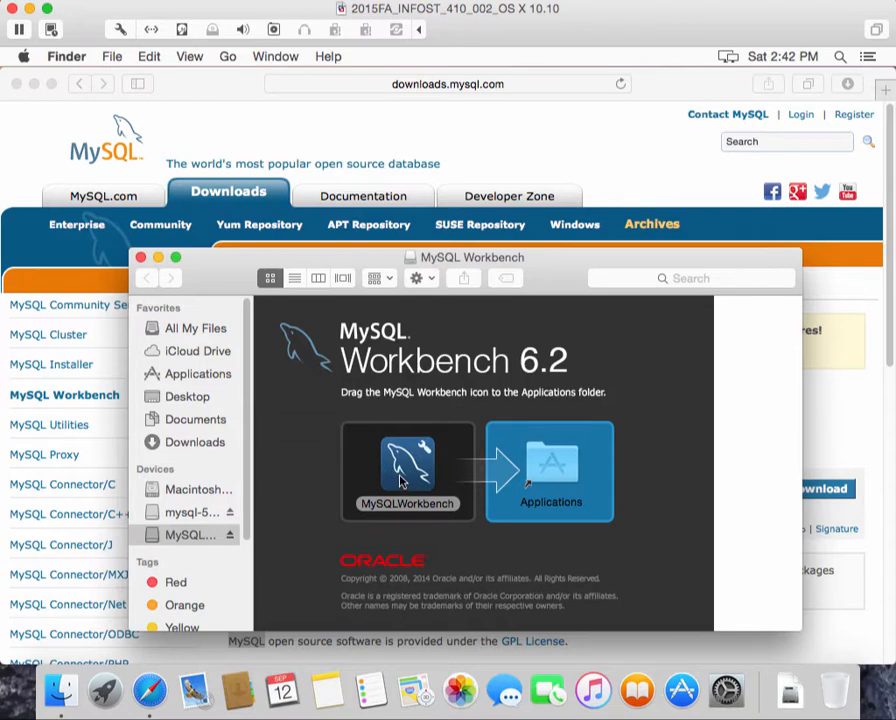
Copy MySQLWorkbench into the Applications folder and locate it in the Applications list
left_click(421, 478)
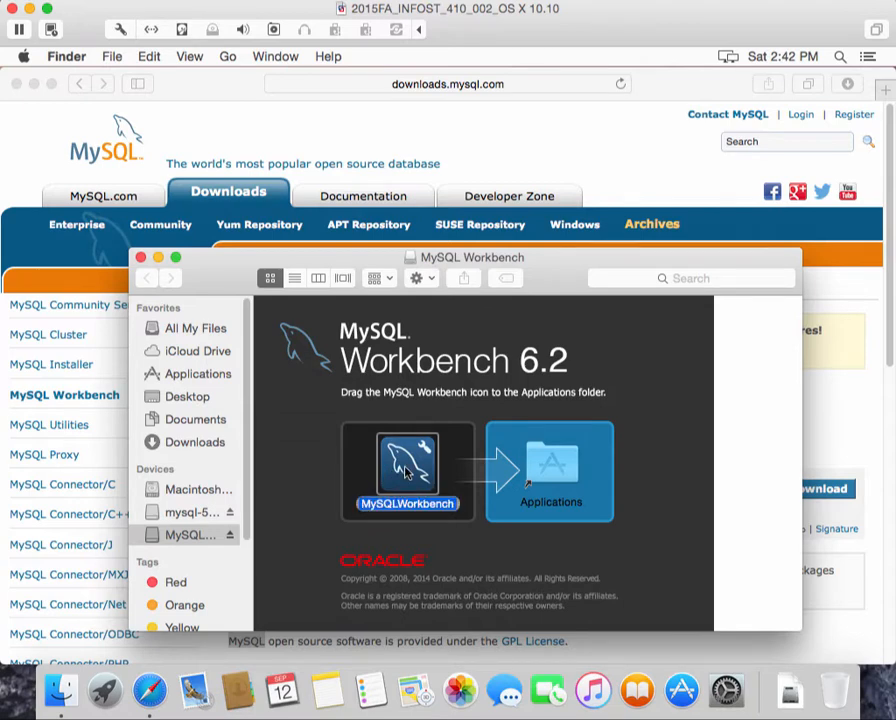
left_click_drag(421, 478, 543, 470)
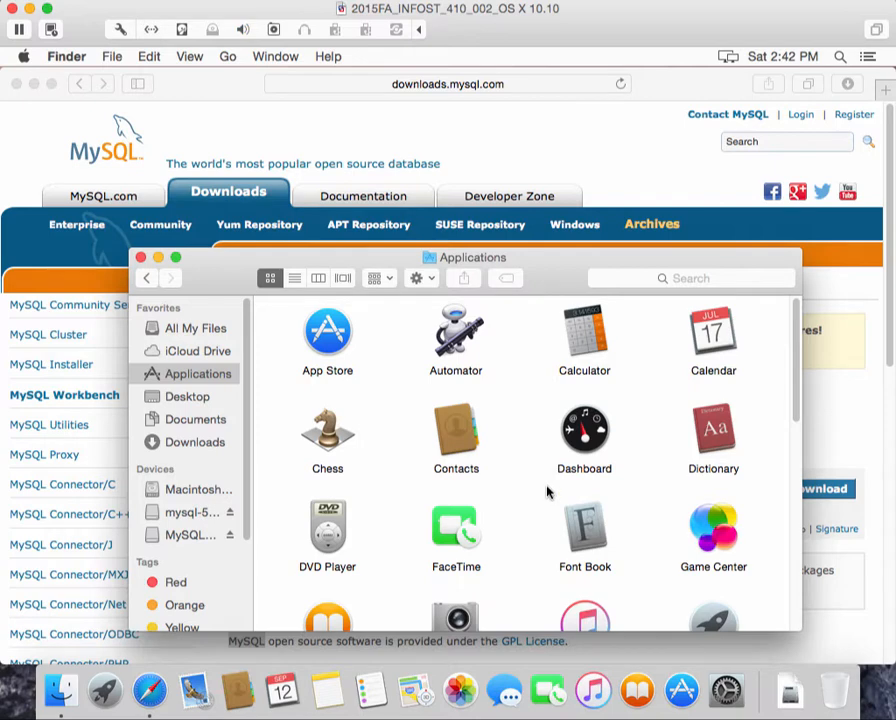
scroll(678, 448, "down", 1)
scroll(678, 441, "down", 6)
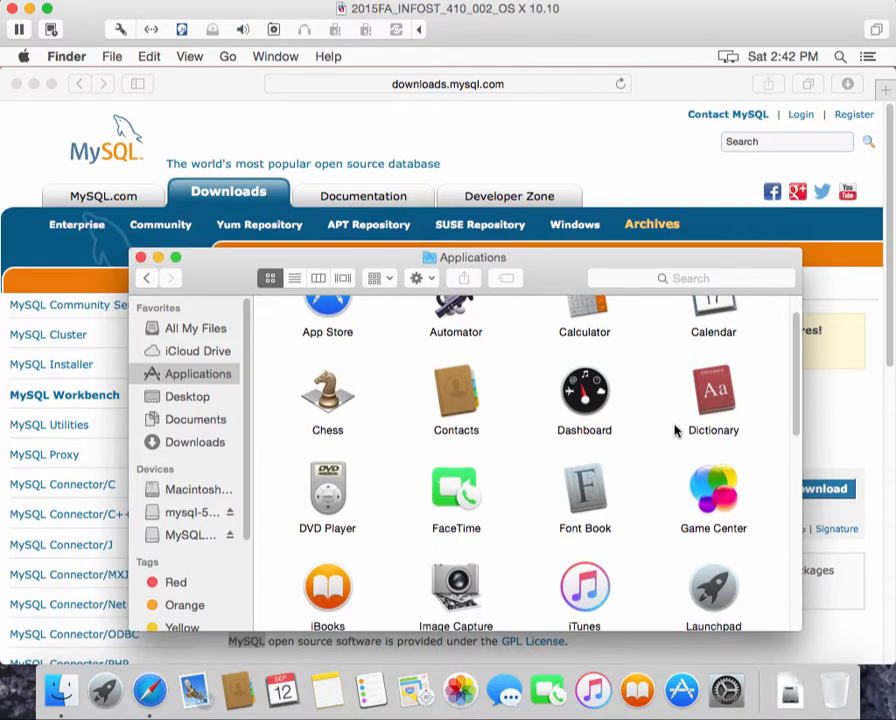
scroll(675, 424, "down", 5)
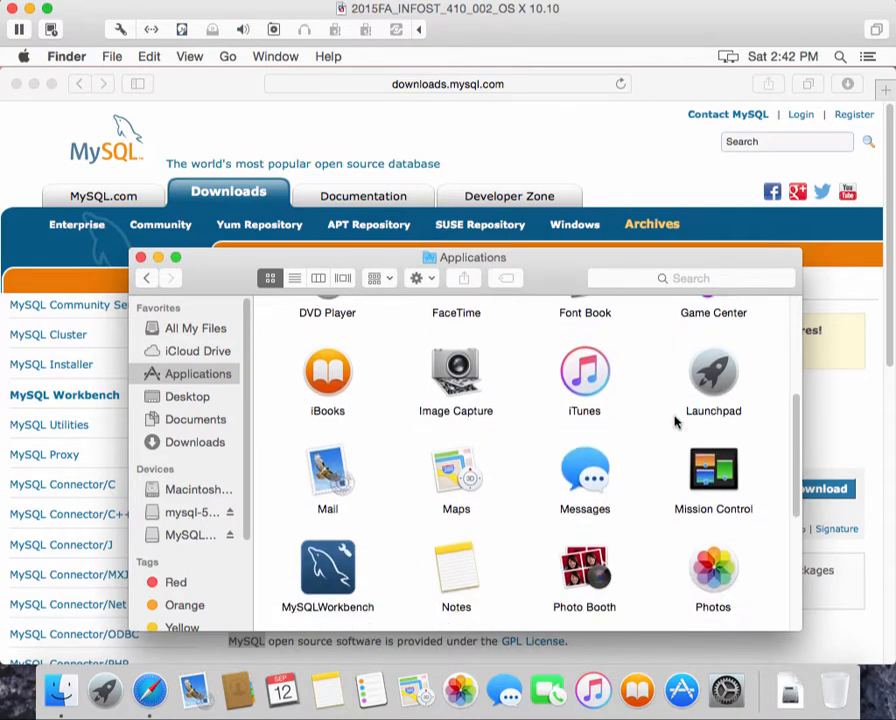
scroll(675, 419, "down", 2)
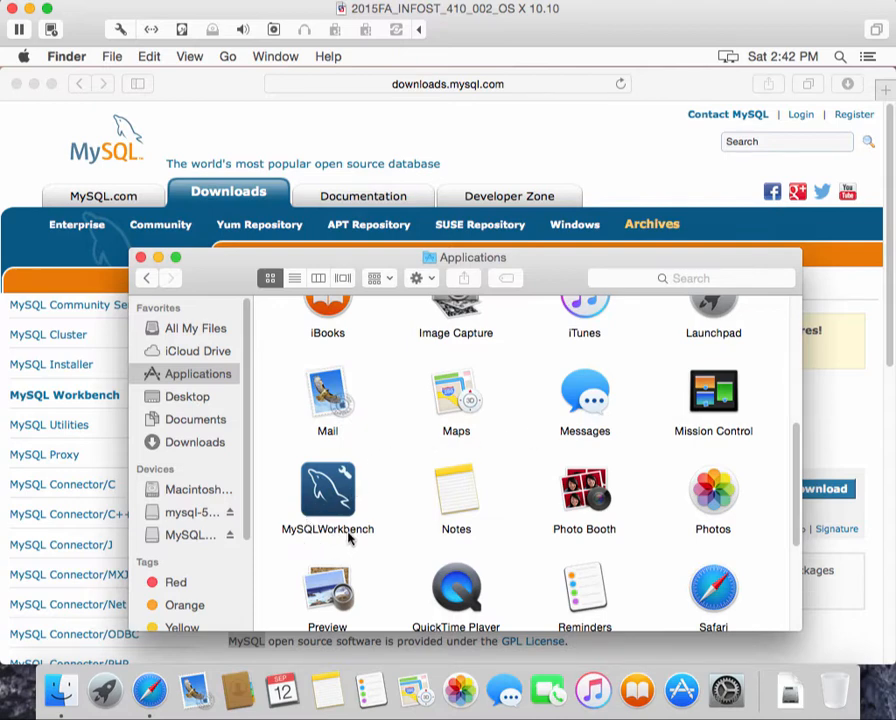
Launch MySQLWorkbench, approve the security warning, and minimize the Finder window
double_click(330, 490)
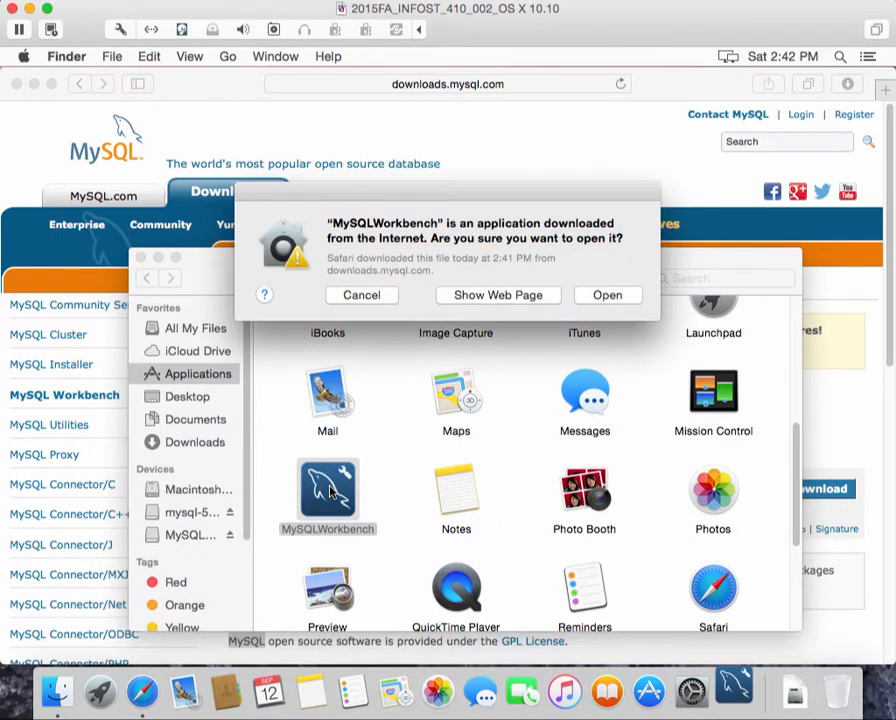
left_click(608, 295)
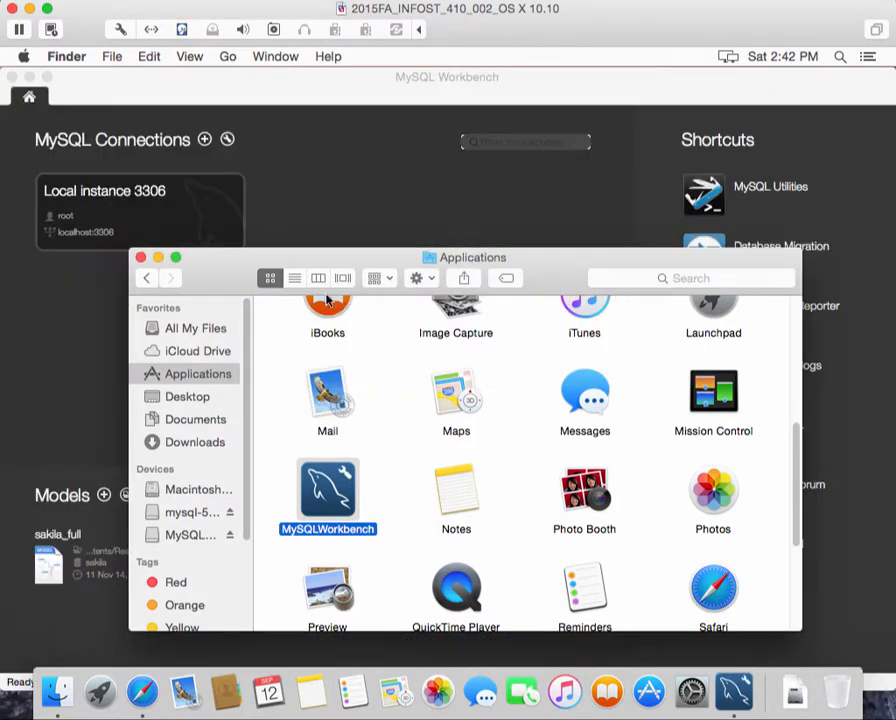
left_click(158, 258)
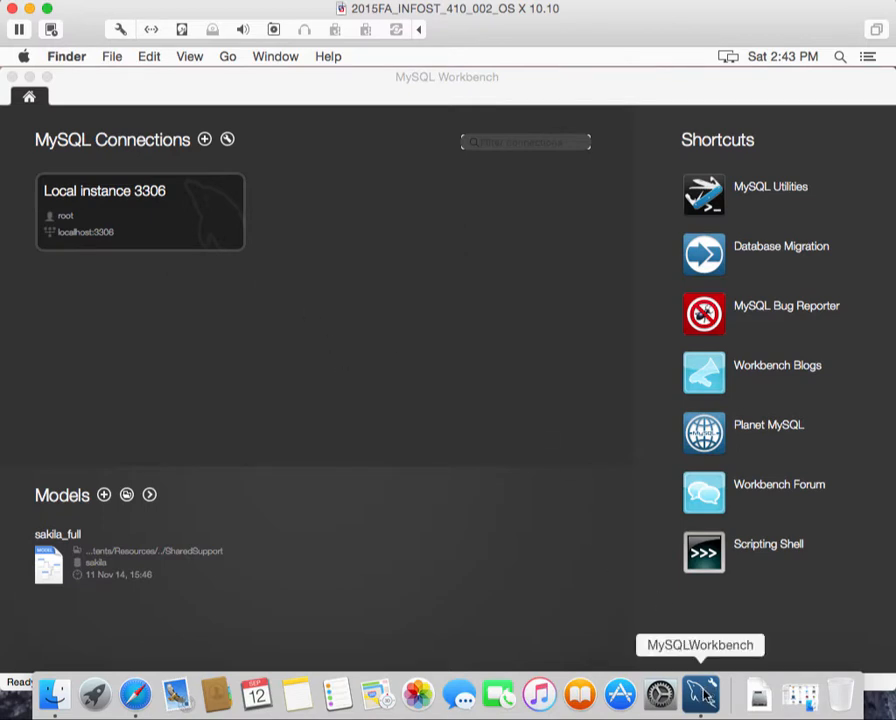
Set the MySQLWorkbench Dock icon to Options > Keep in Dock
right_click(706, 694)
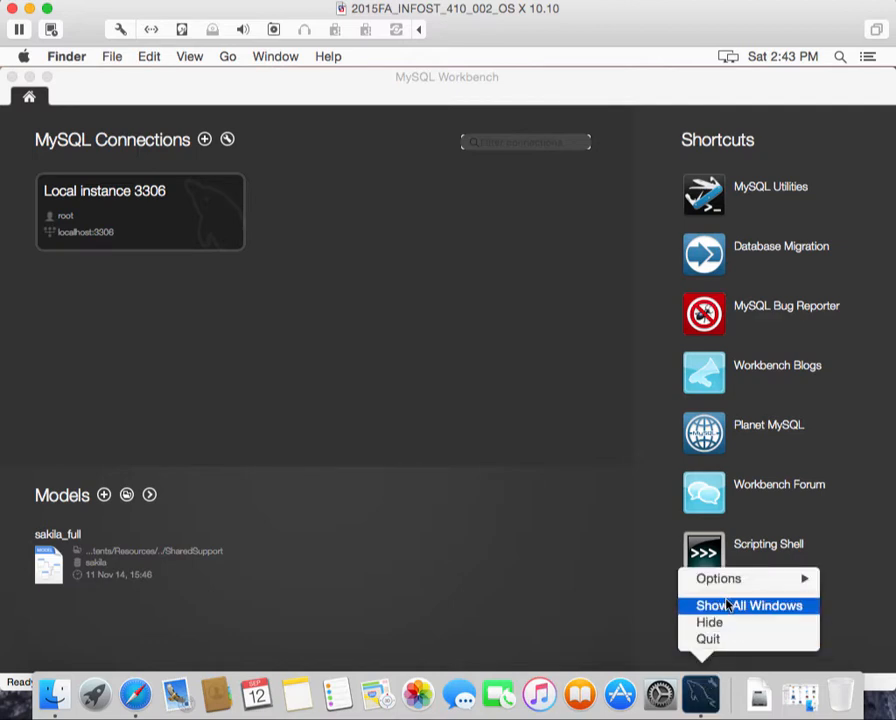
mouse_move(732, 587)
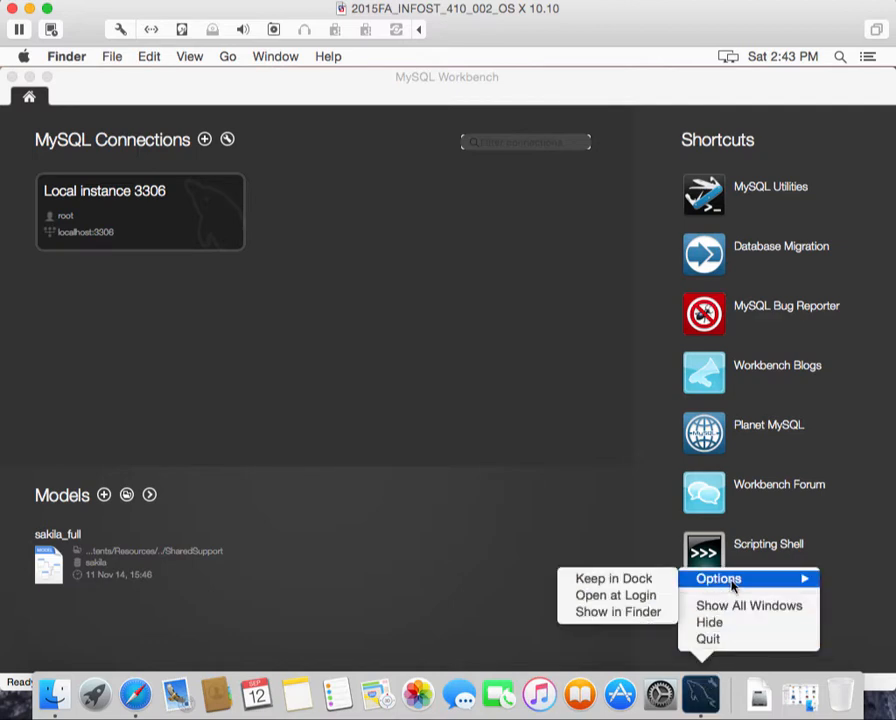
left_click(668, 579)
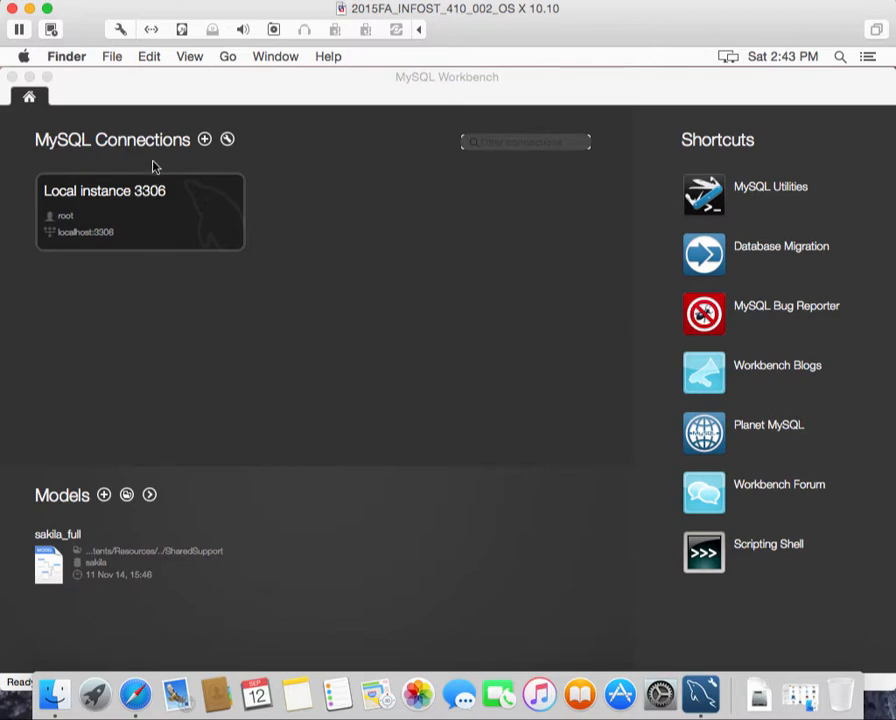
Connect to Local instance 3306 (root, localhost:3306) to get an empty Query 1 editor
left_click(117, 211)
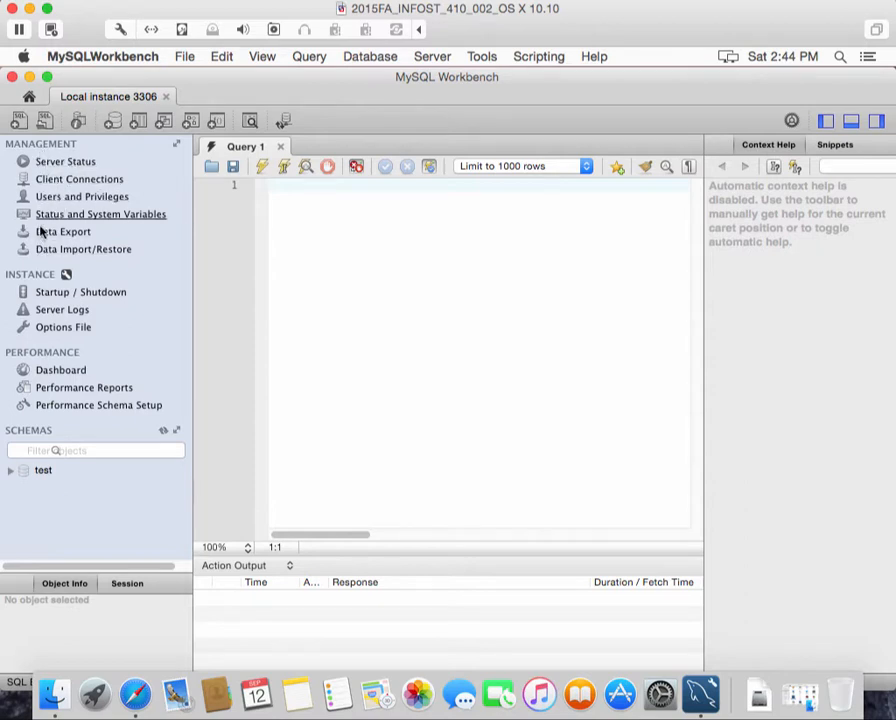
Check Server Status, then try Stop Server on the Startup / Shutdown page
left_click(62, 163)
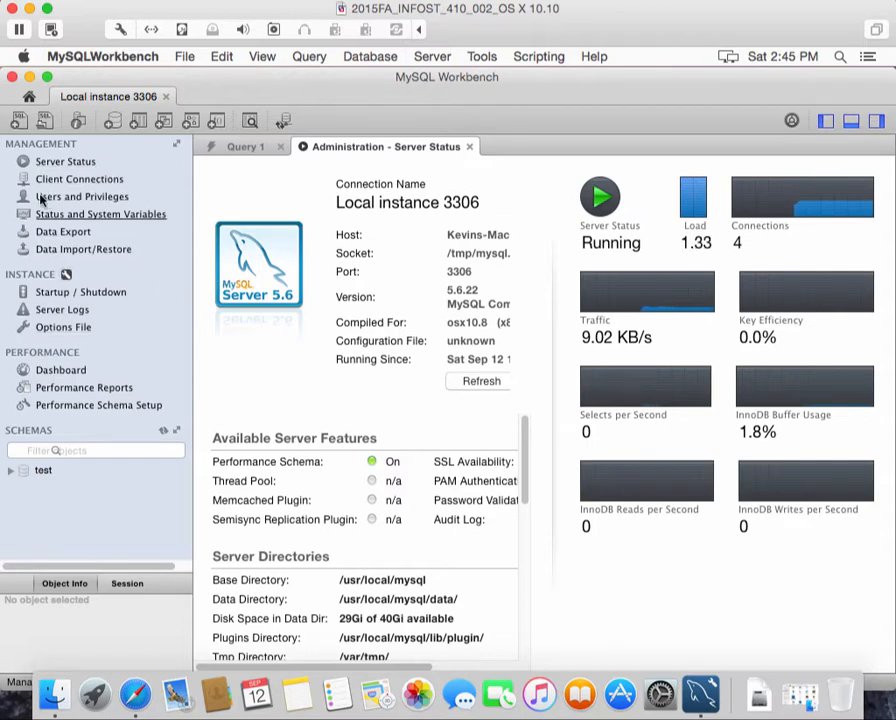
left_click(84, 294)
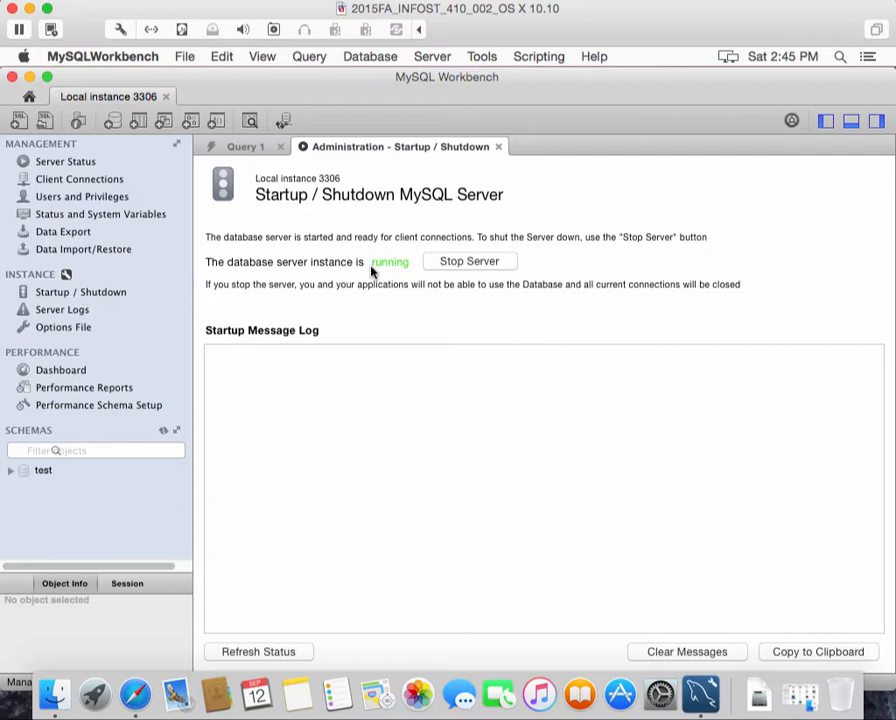
left_click(483, 262)
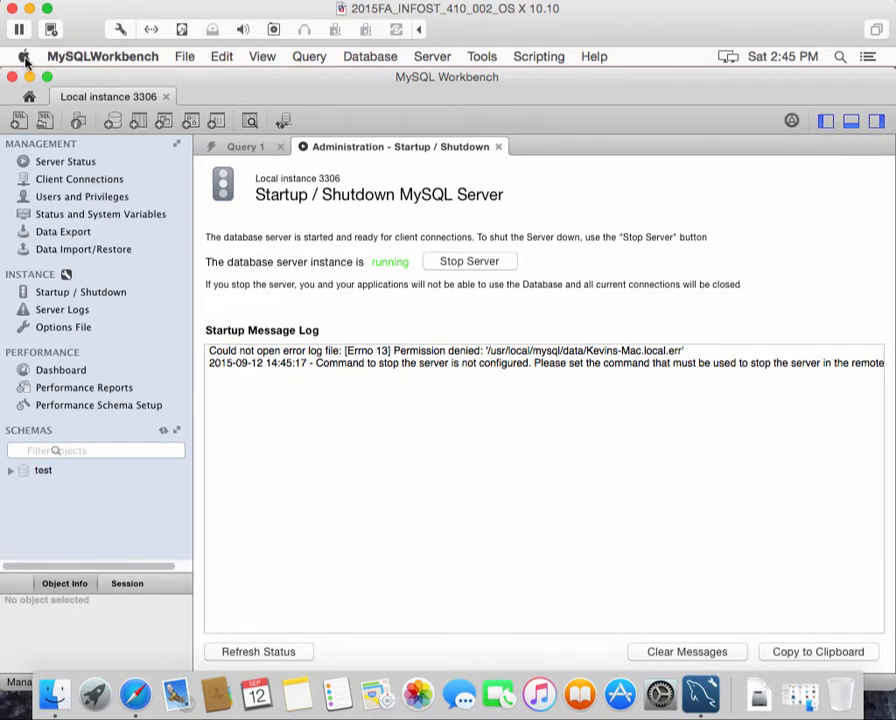
Open the MySQL pane in System Preferences
left_click(24, 58)
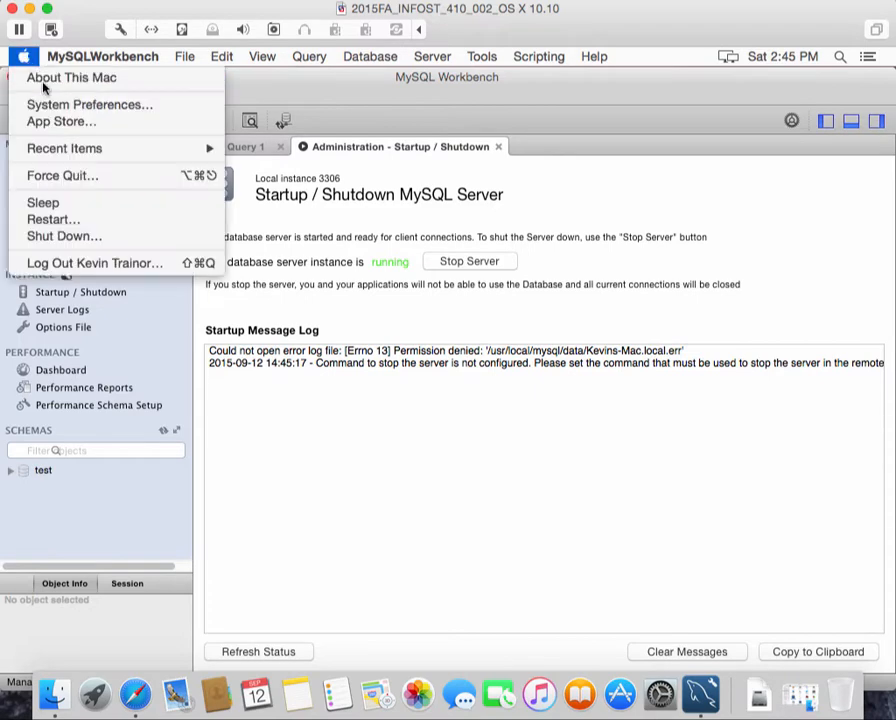
left_click(44, 104)
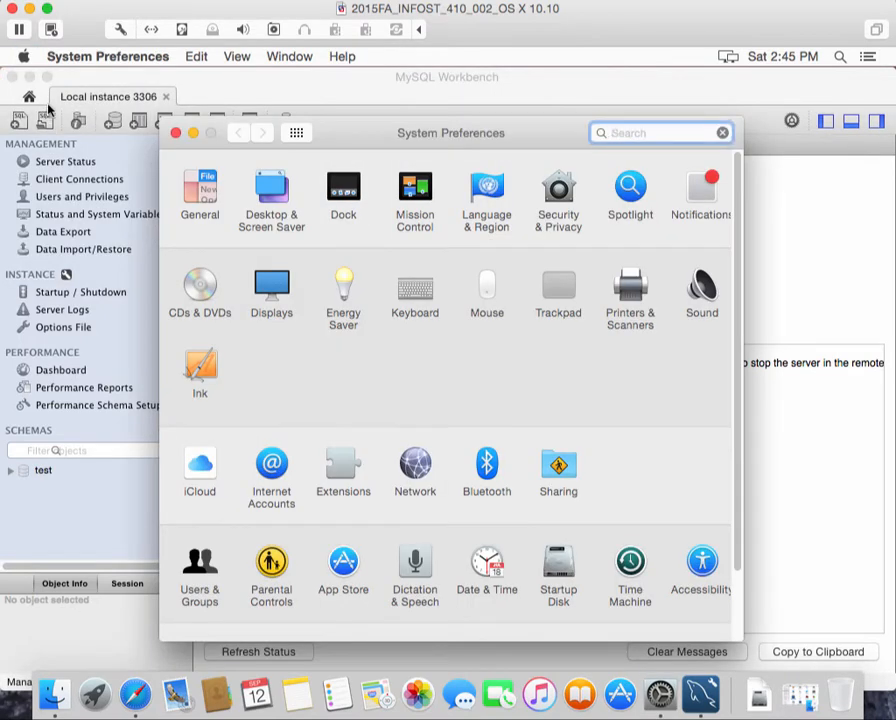
scroll(266, 490, "down", 3)
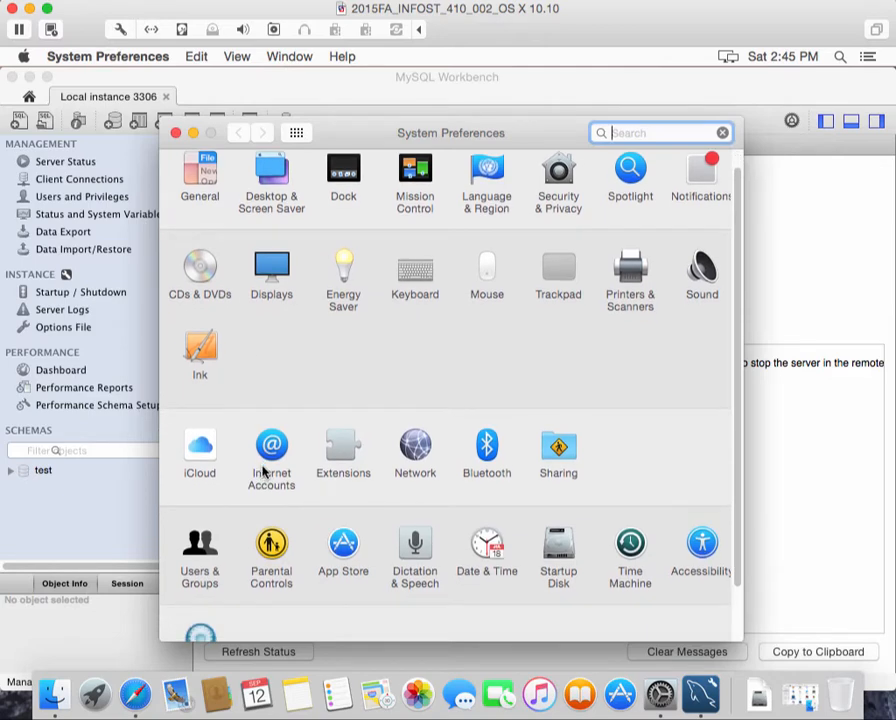
scroll(268, 466, "down", 3)
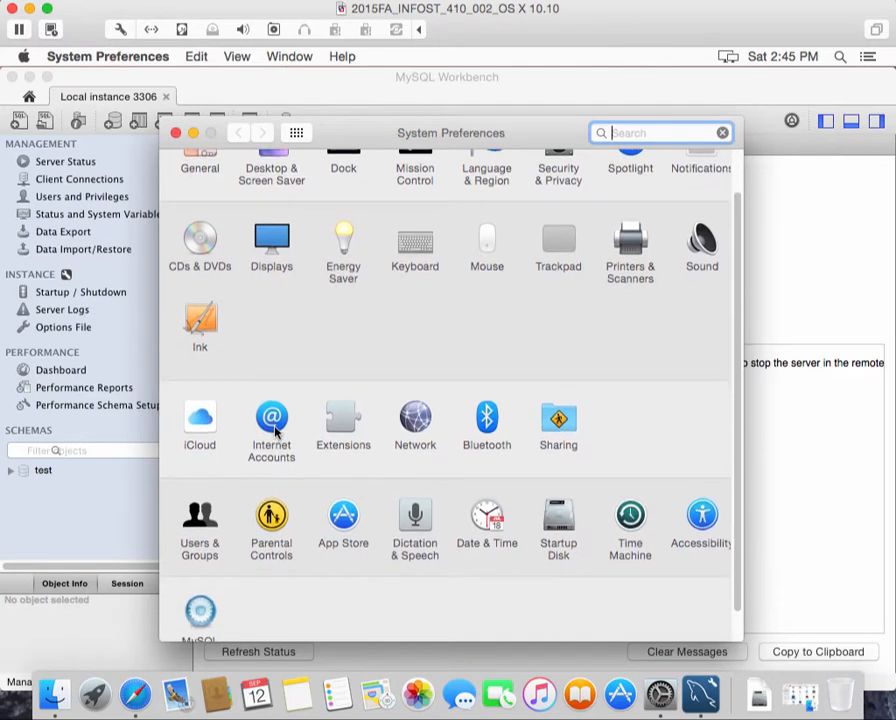
scroll(290, 420, "down", 2)
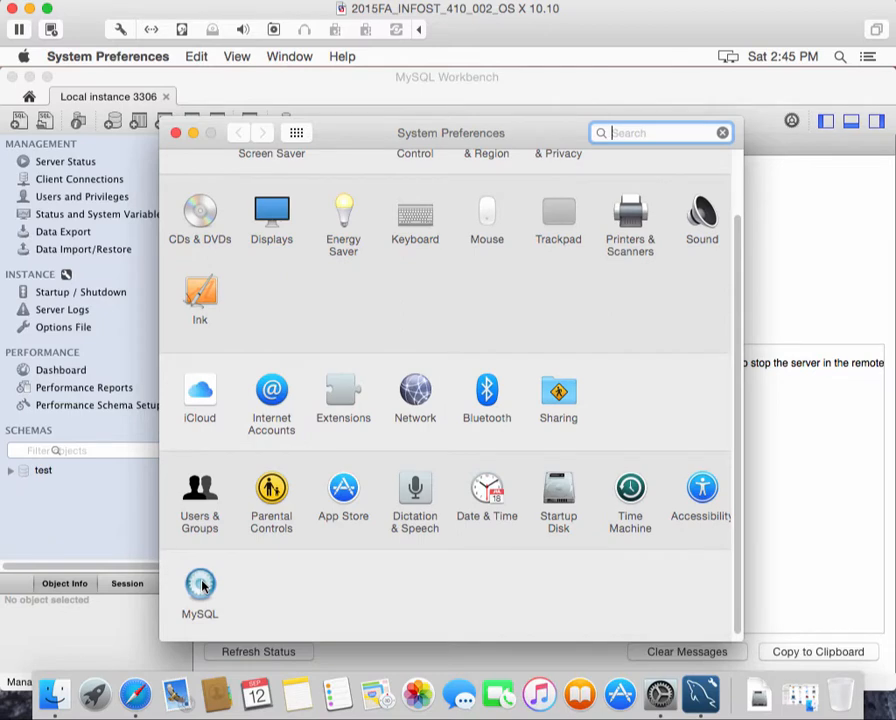
left_click(201, 585)
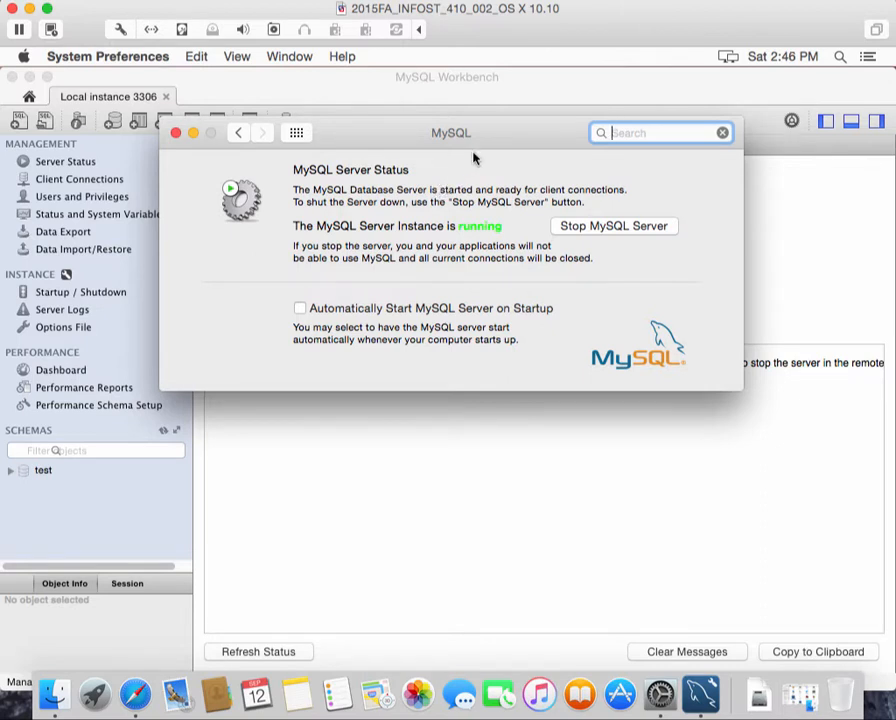
Stop the MySQL server, authorizing with the account password, then return to Workbench
left_click(616, 228)
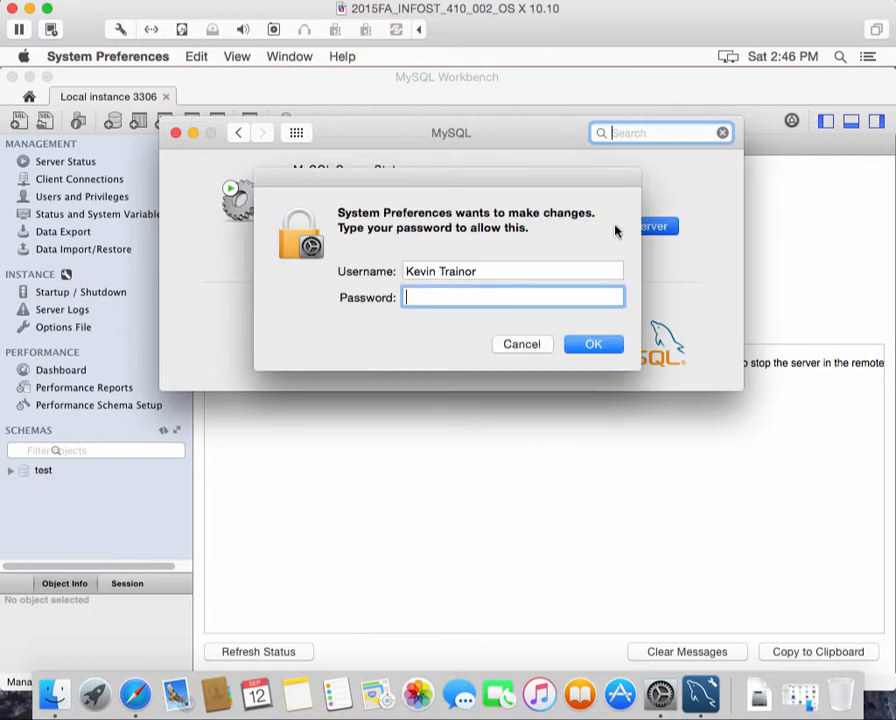
type("*********")
left_click(588, 344)
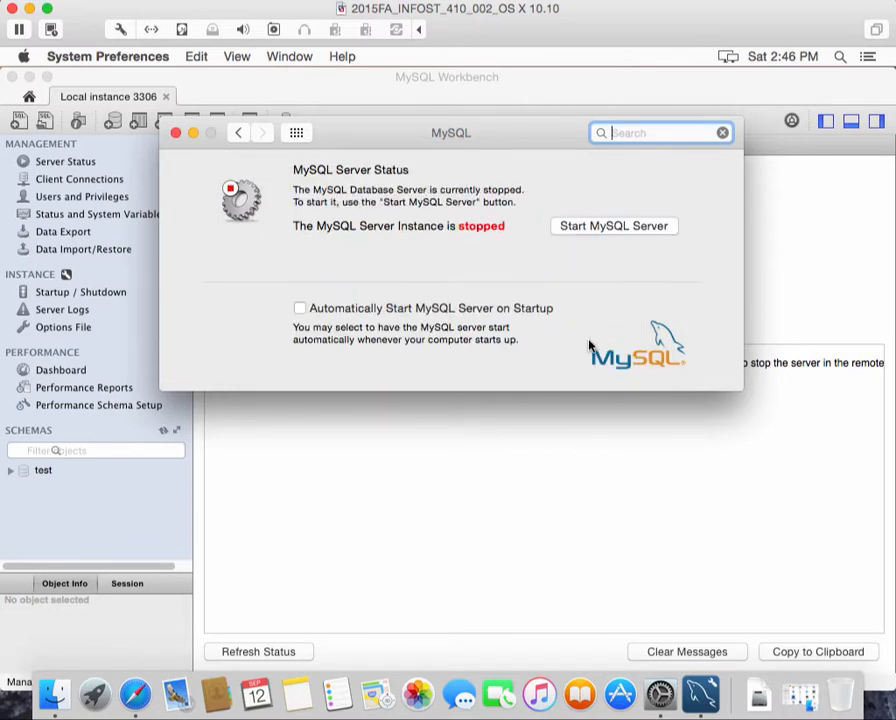
left_click(364, 493)
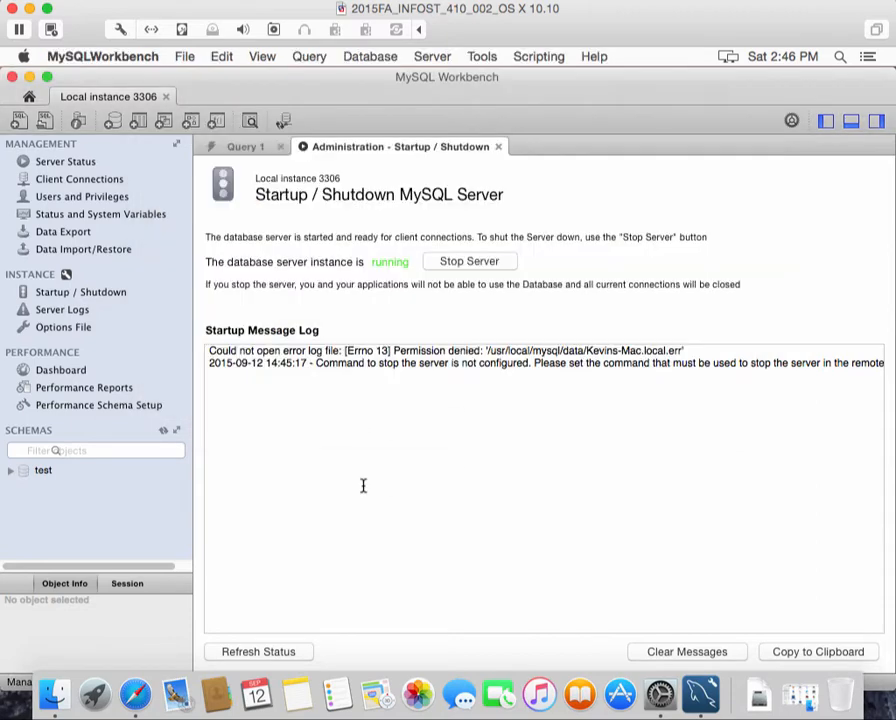
Recheck Server Status and Startup / Shutdown for Local instance 3306, then return to the home screen
left_click(82, 165)
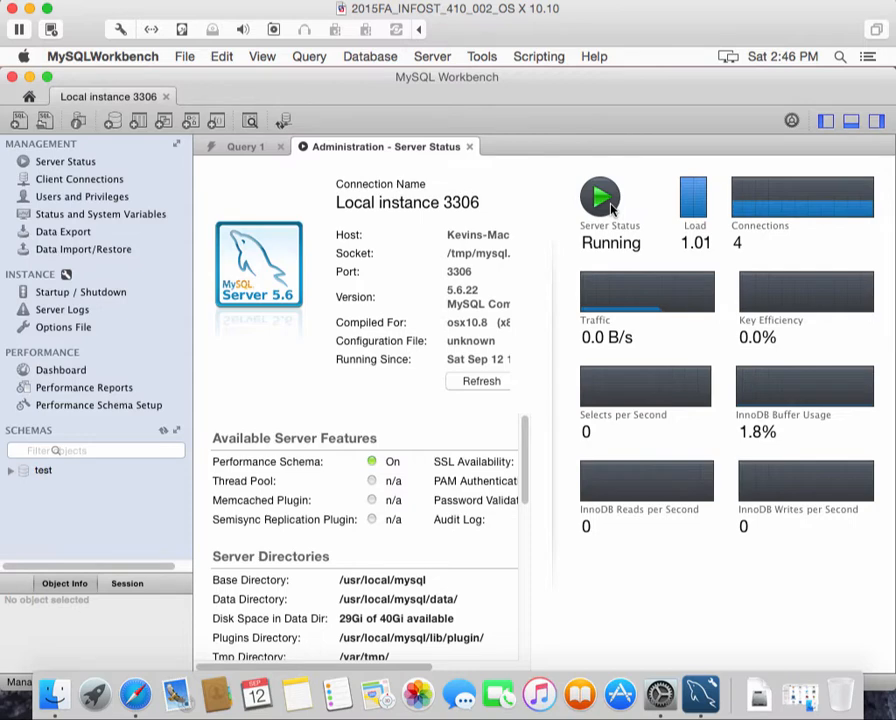
left_click(77, 293)
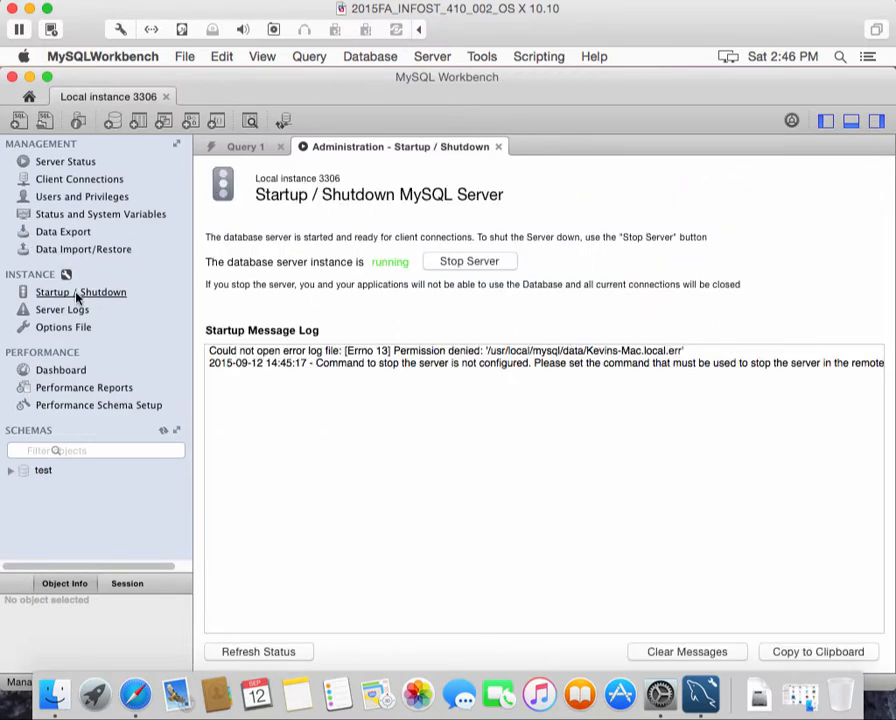
left_click(53, 165)
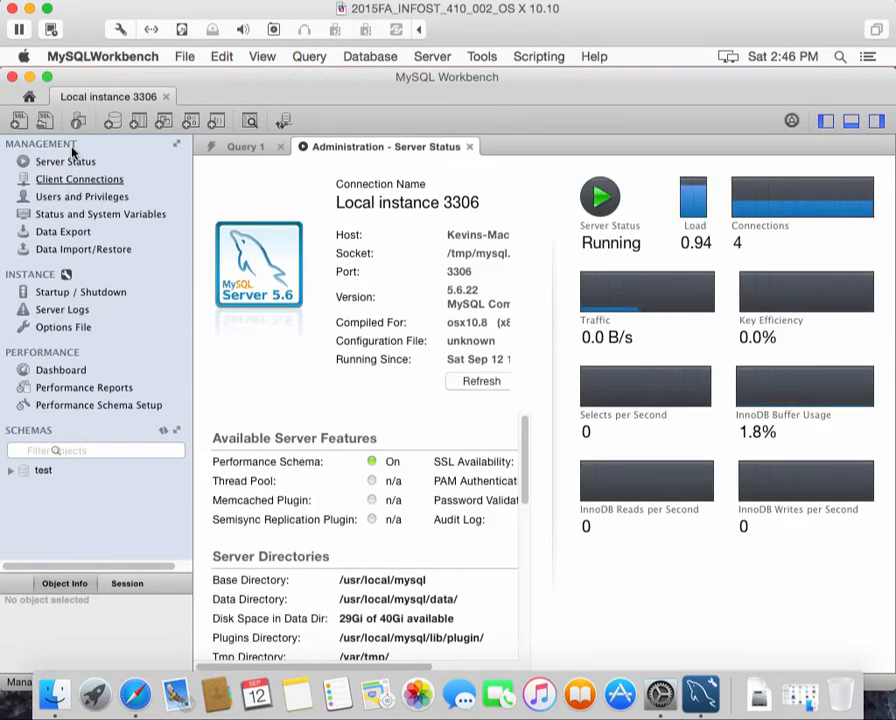
left_click(29, 97)
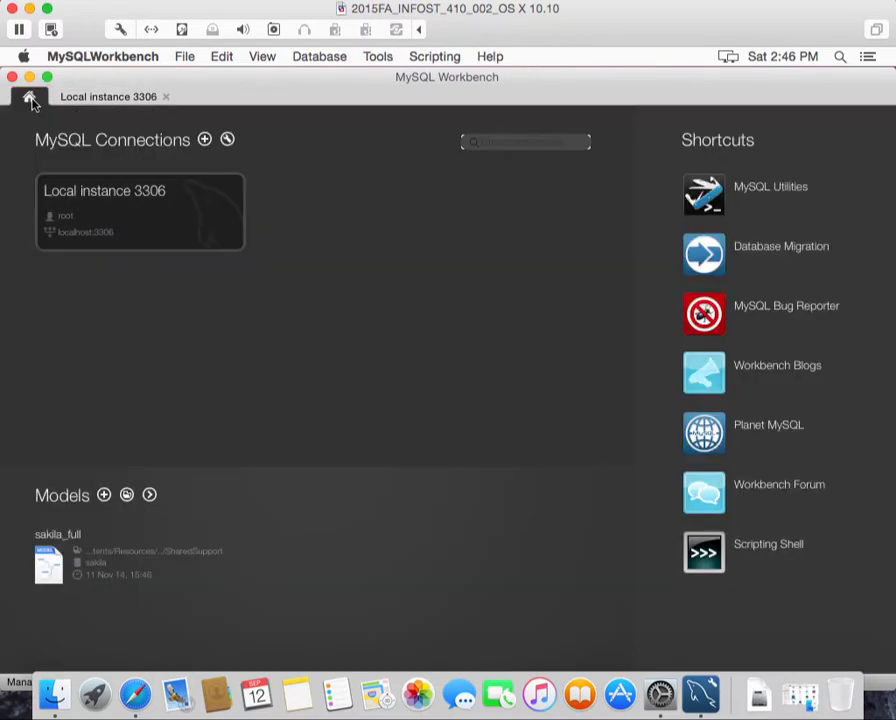
Reconnect to Local instance 3306, which reports the server Stopped, then go to the Apple menu
left_click(124, 211)
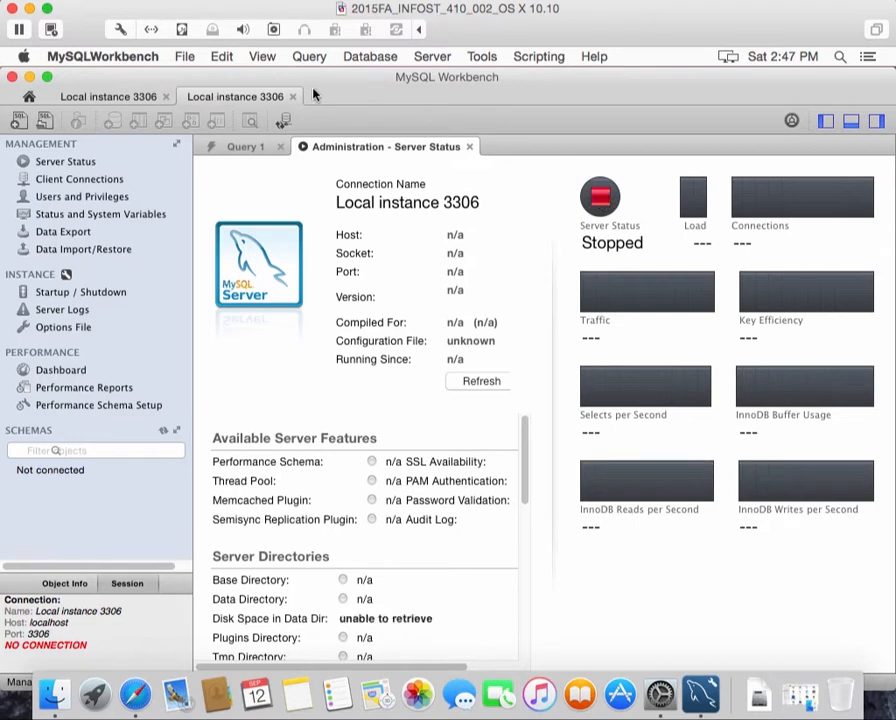
left_click(24, 57)
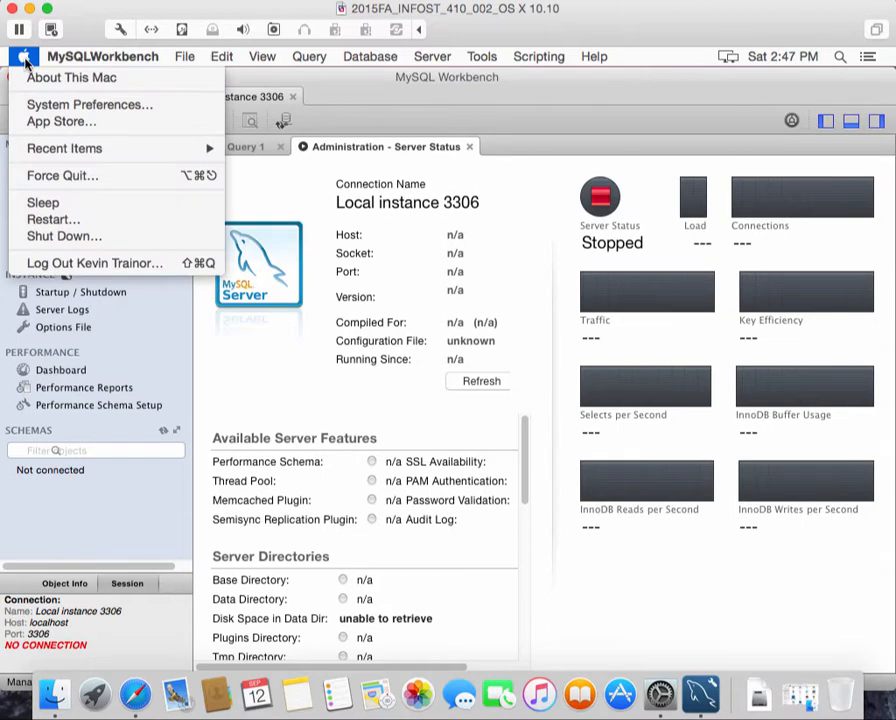
Start the MySQL server from its preference pane, then compare Server Status in both Local instance 3306 tabs
left_click(52, 106)
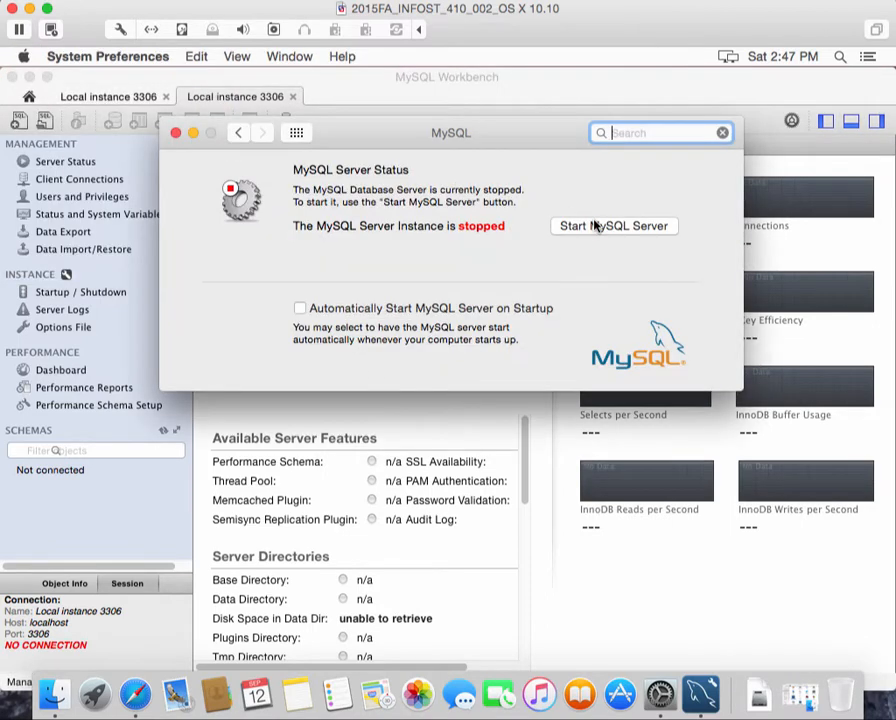
left_click(594, 226)
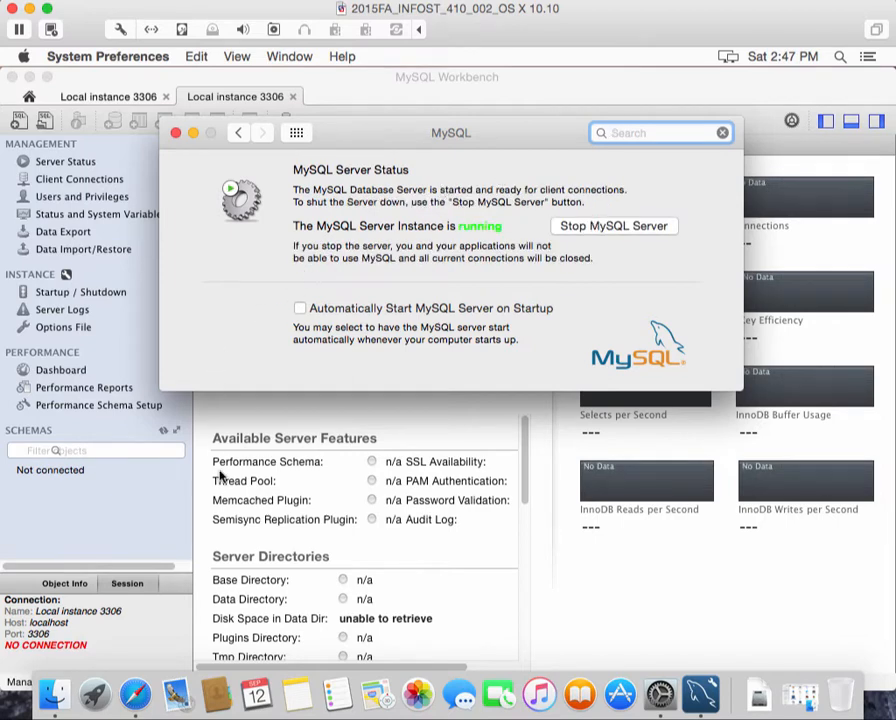
left_click(216, 420)
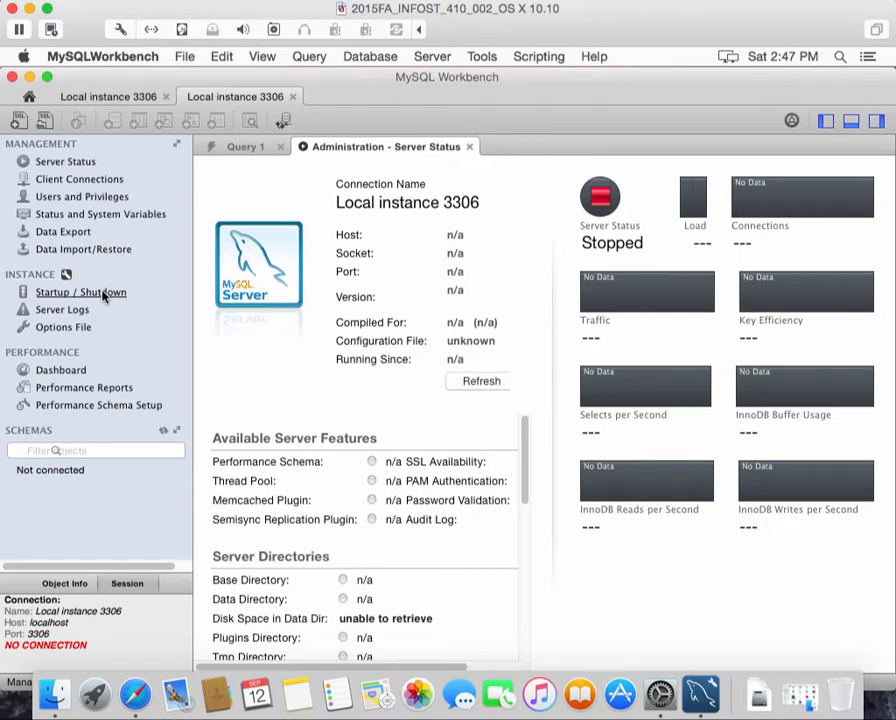
left_click(146, 97)
left_click(218, 99)
Open a third Local instance 3306 session, confirm Server Status shows Running, and return to Query 1
left_click(30, 98)
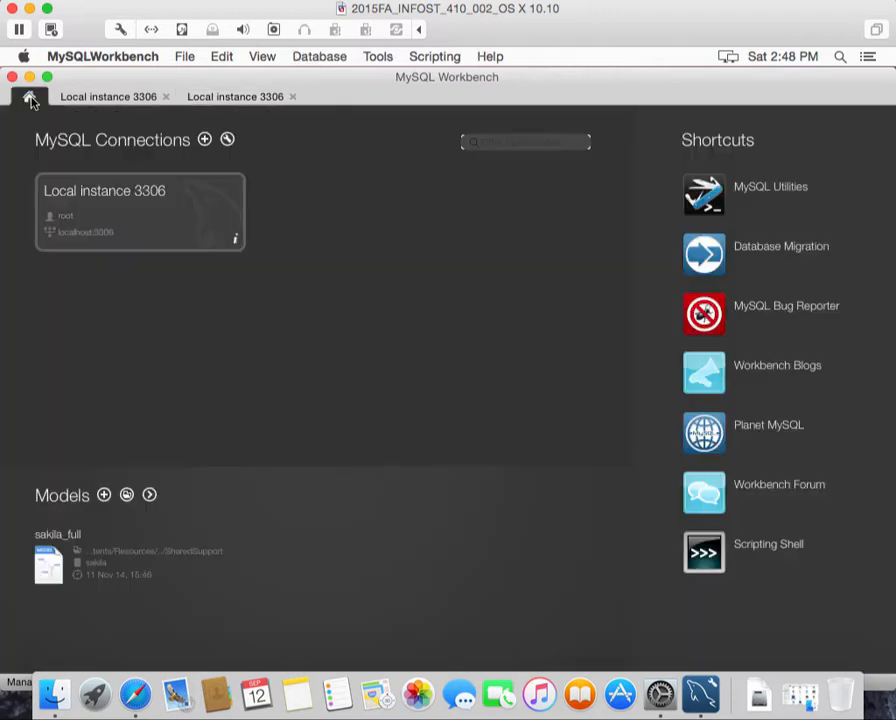
left_click(105, 200)
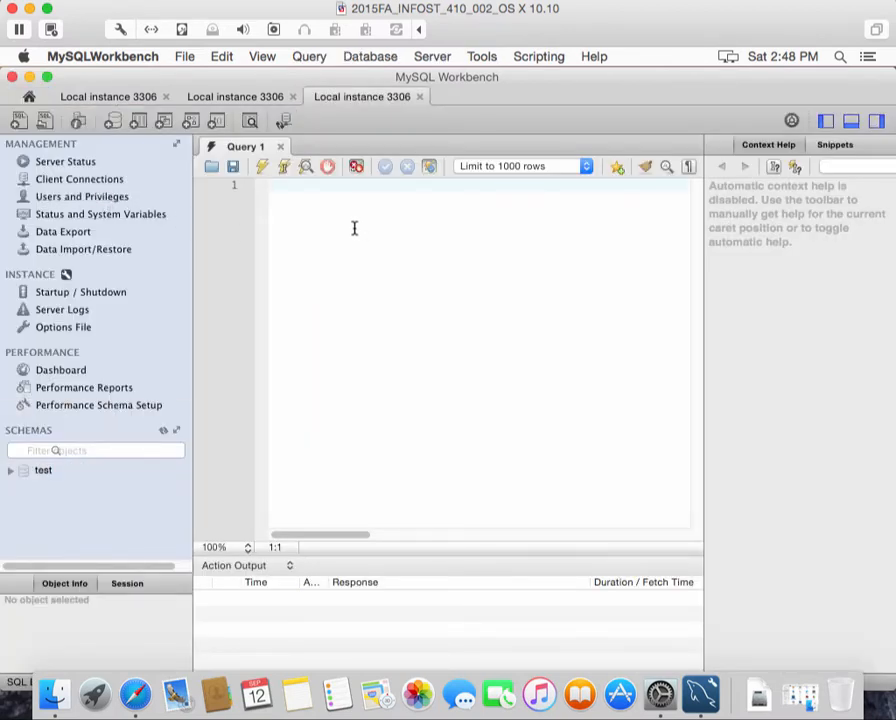
left_click(86, 165)
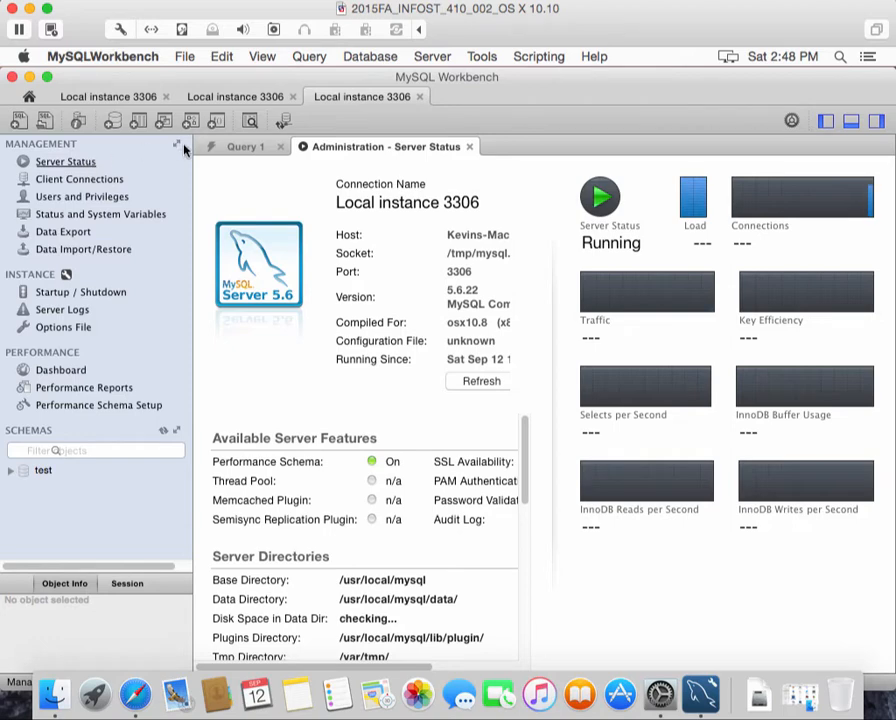
left_click(229, 146)
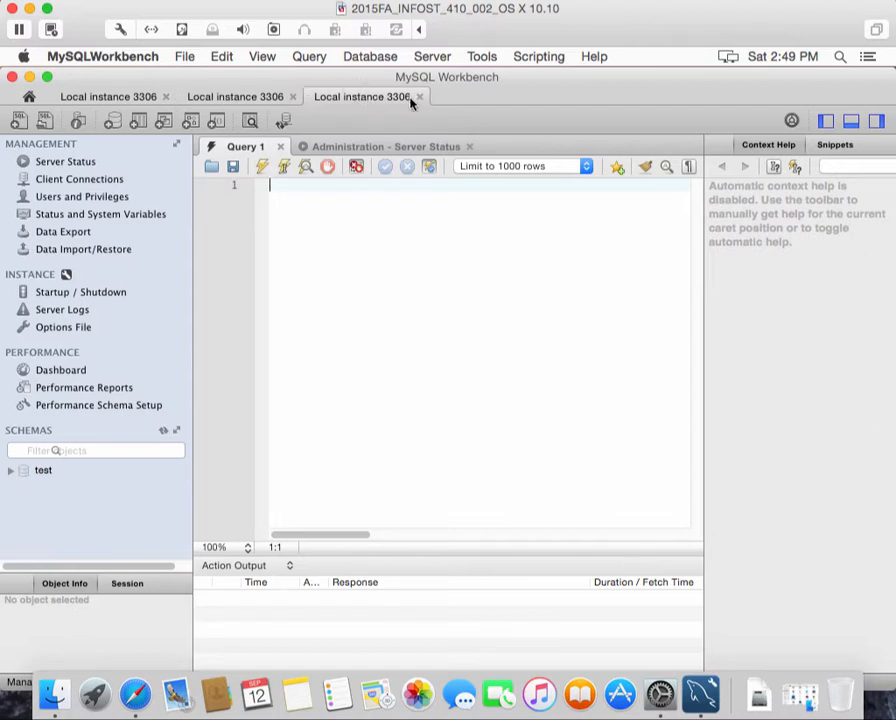
Close the two older Local instance 3306 tabs, keeping the newest session with its empty Query 1
right_click(153, 96)
left_click(170, 102)
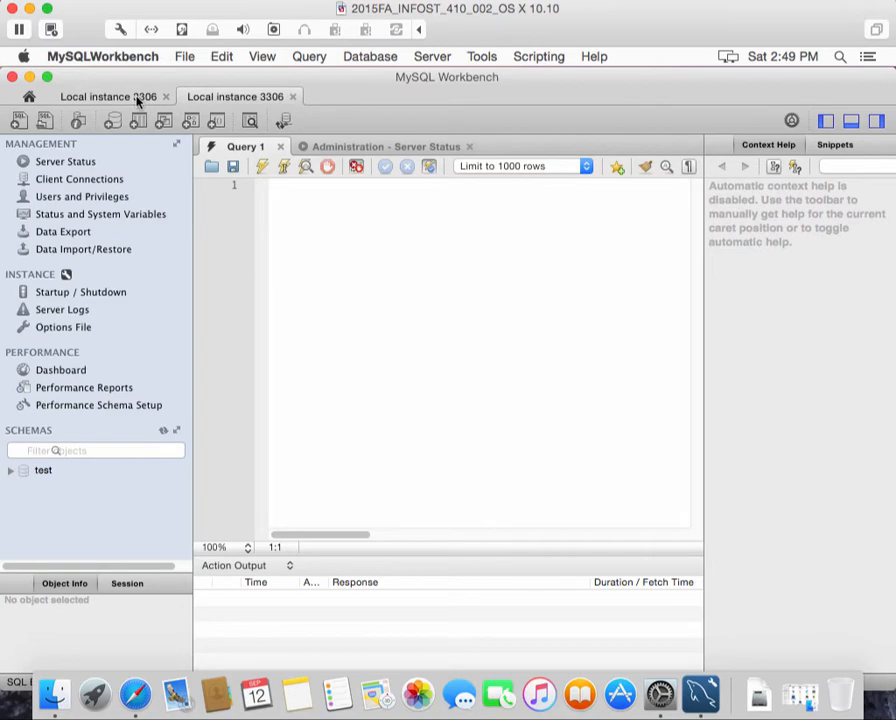
left_click(138, 98)
right_click(137, 97)
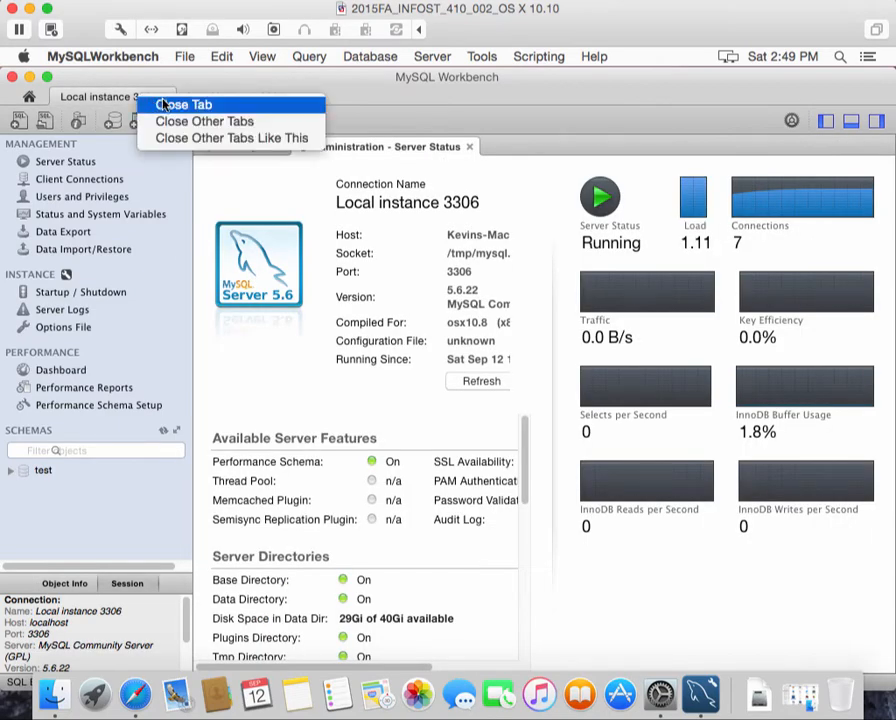
left_click(170, 104)
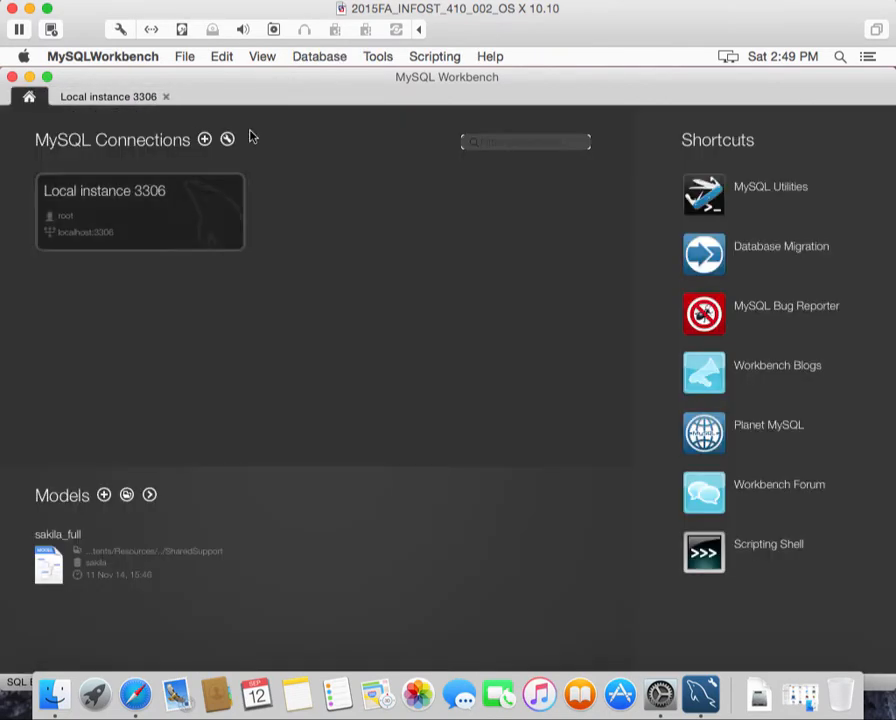
left_click(130, 100)
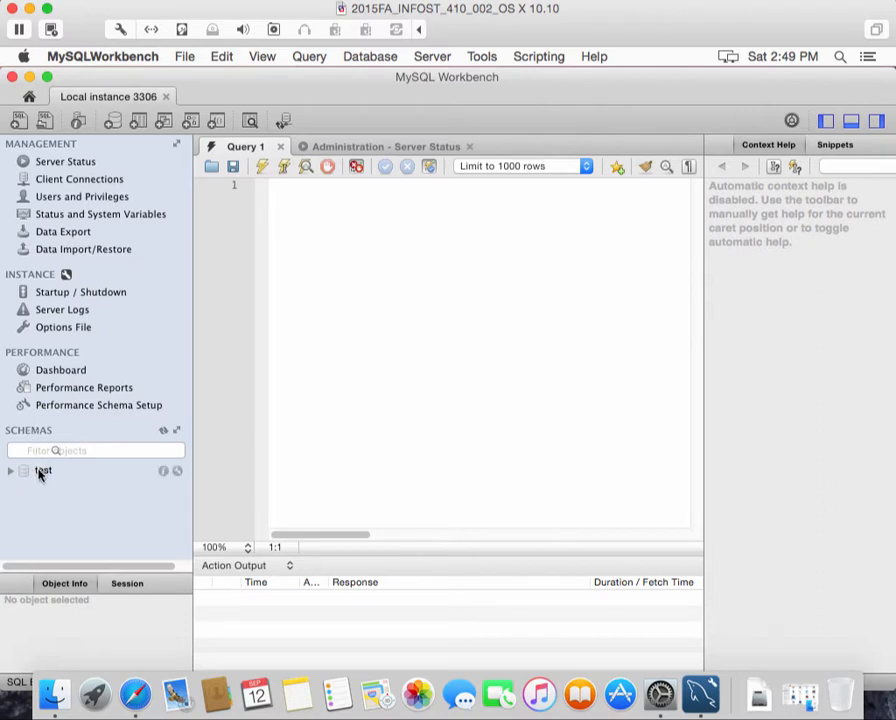
left_click(40, 473)
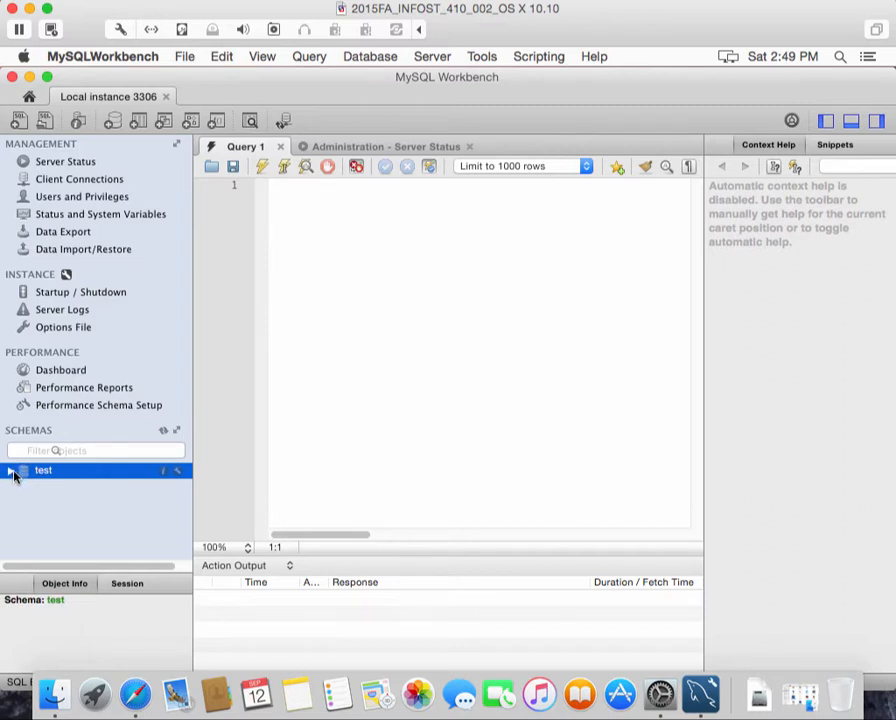
left_click(11, 471)
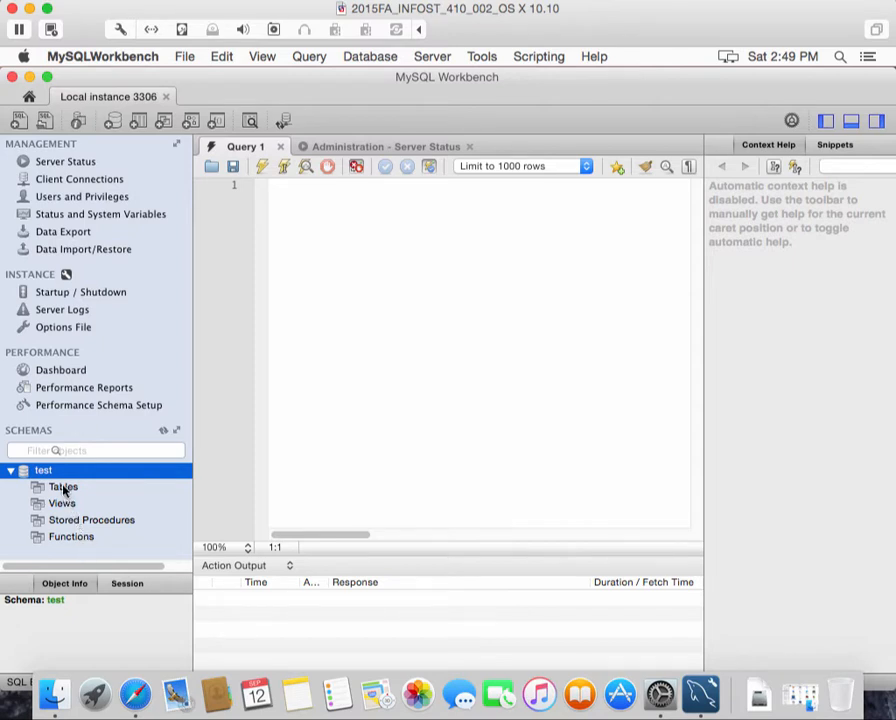
left_click(64, 489)
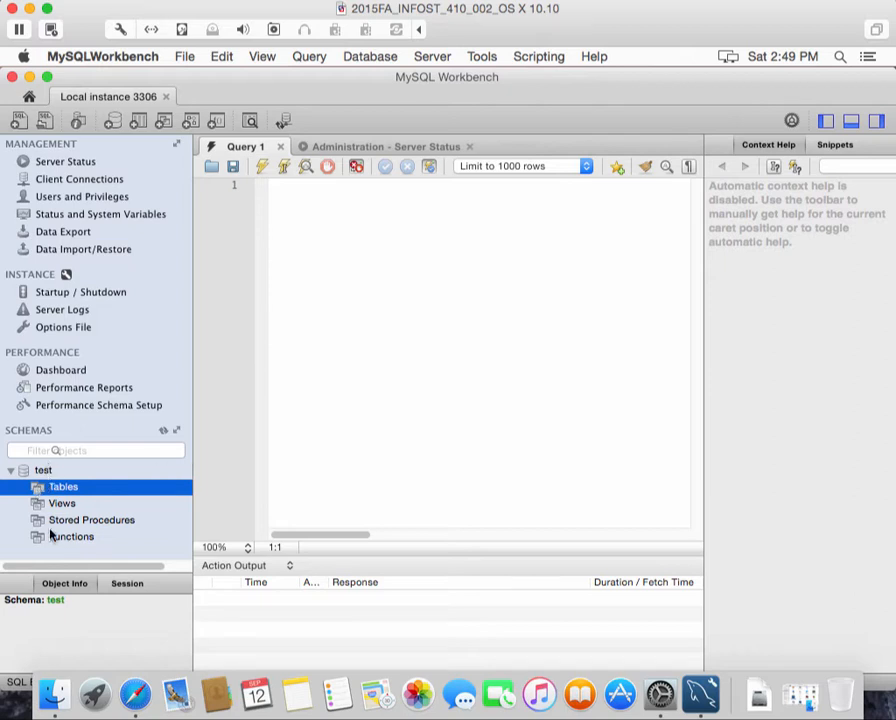
left_click(12, 472)
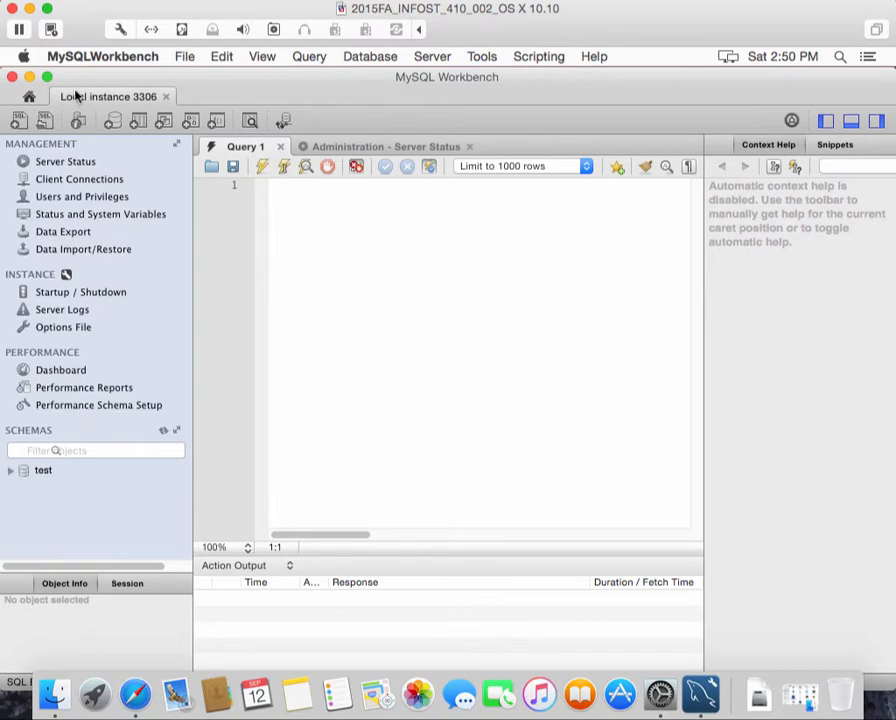
Minimize Workbench, close the MySQL preference pane, and bring Safari to the front
left_click(29, 78)
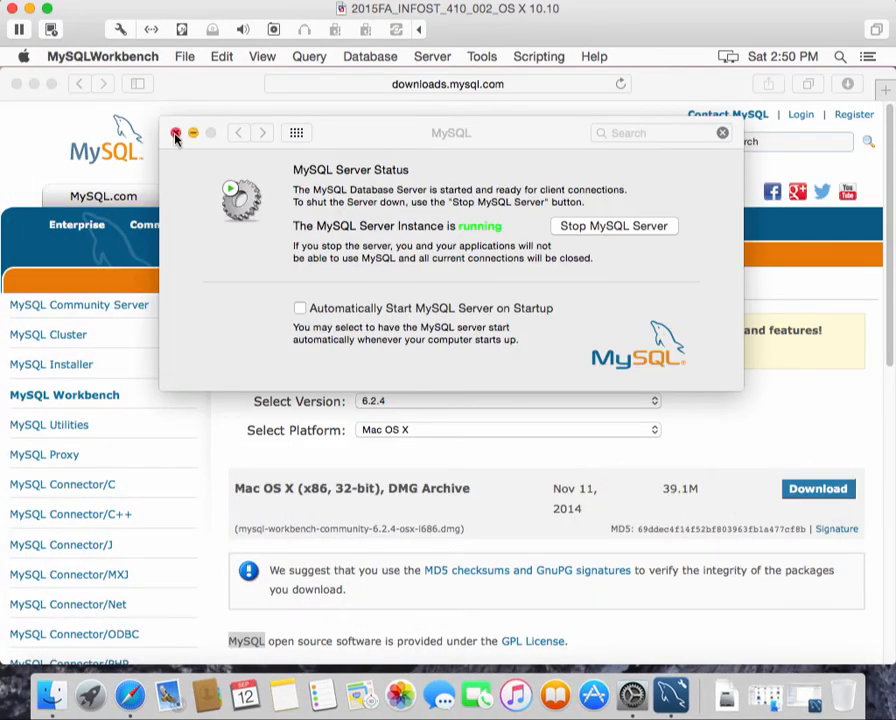
left_click(176, 134)
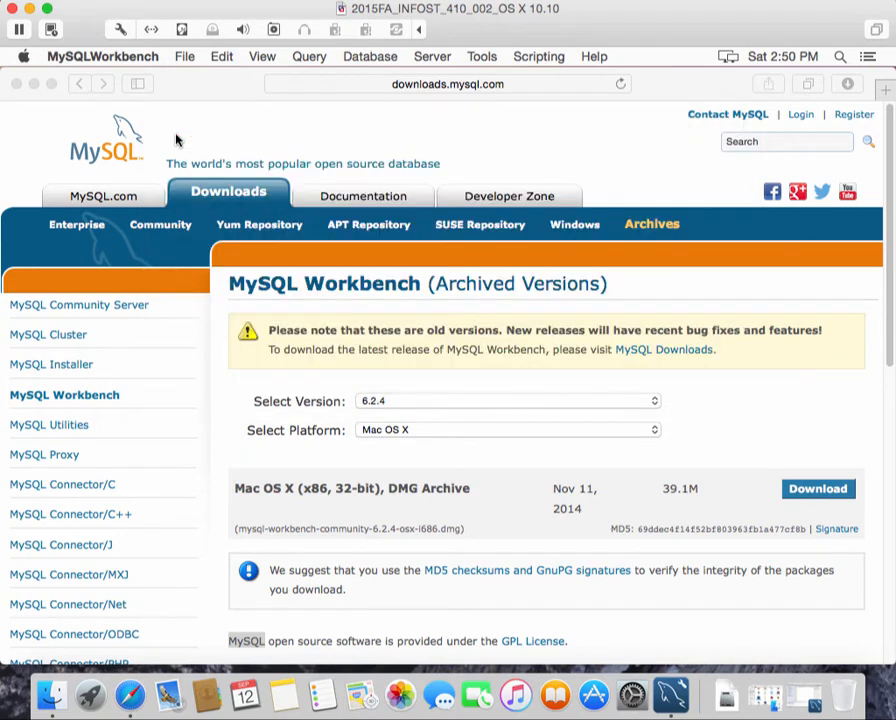
left_click(186, 126)
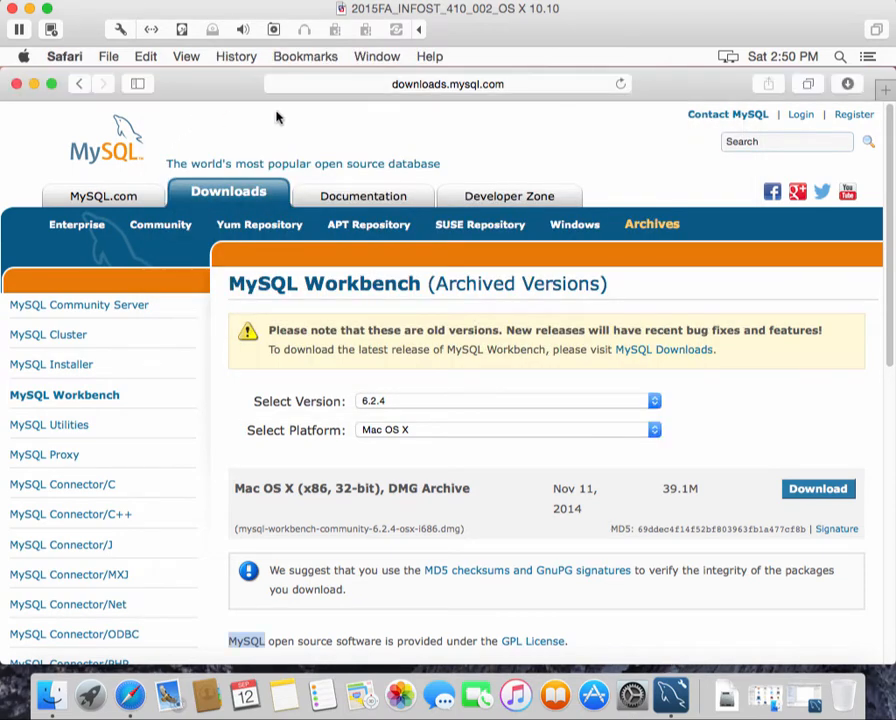
left_click(408, 88)
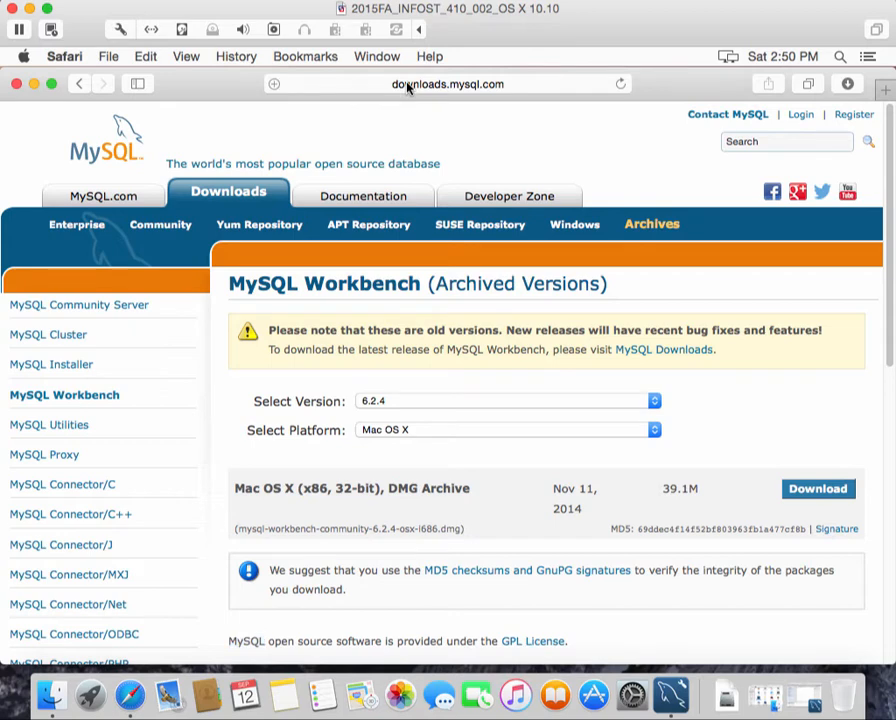
left_click(408, 86)
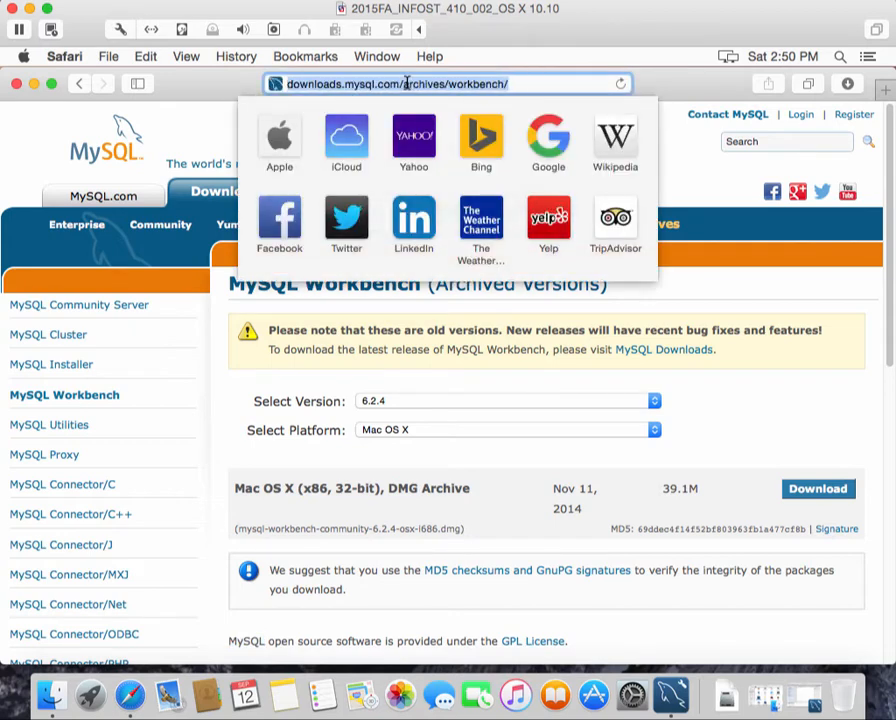
type("www.")
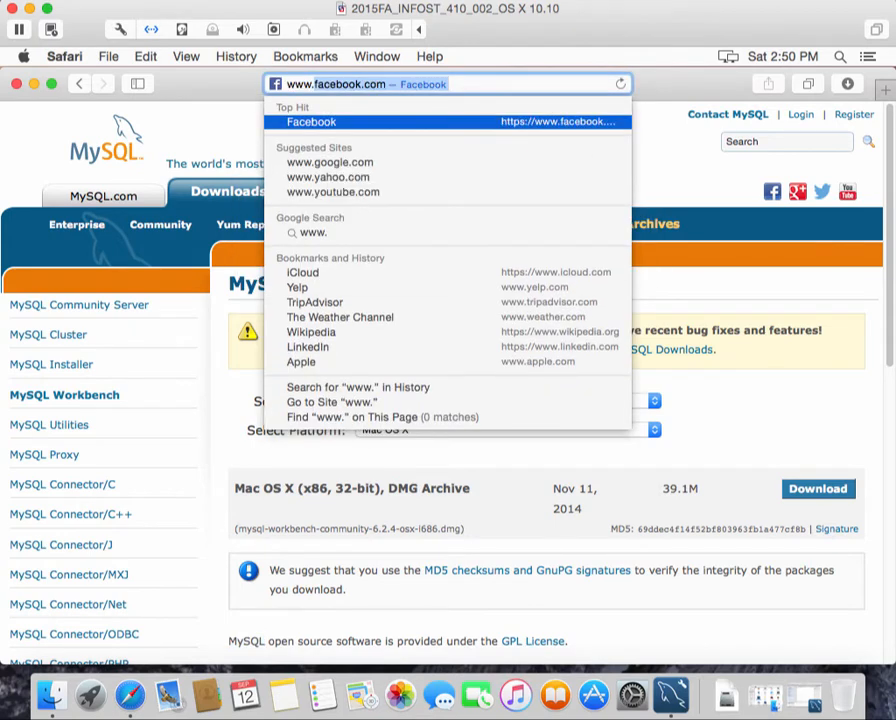
type("murach.")
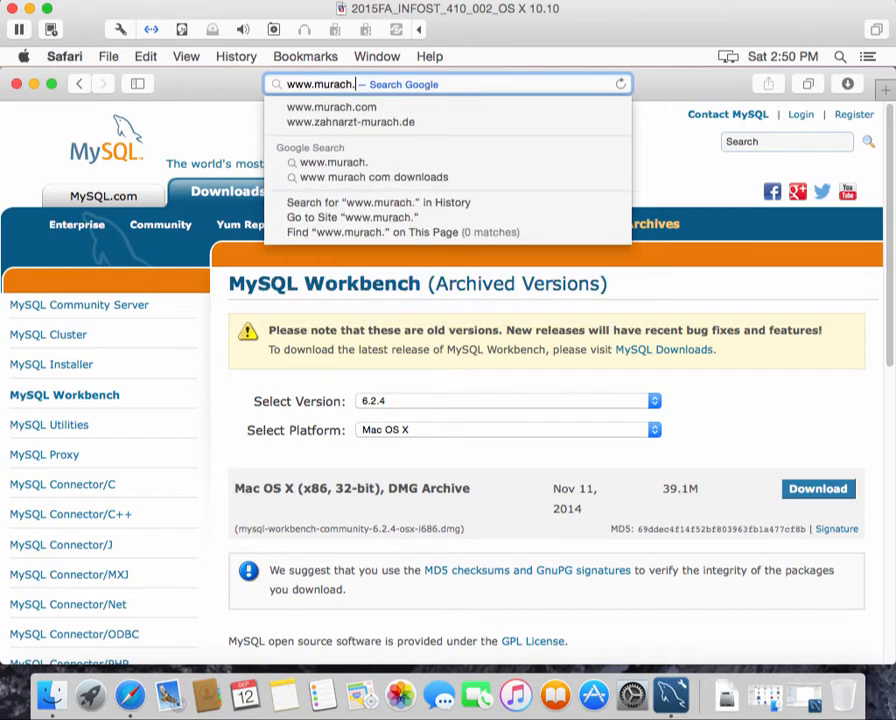
type("com")
key("Return")
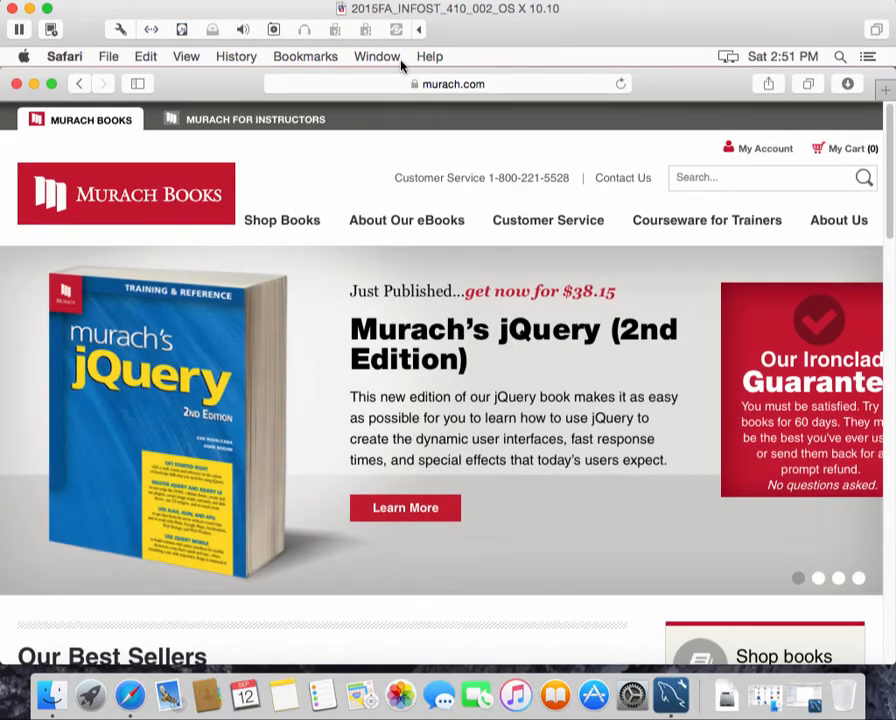
Browse Shop Books > Database Programming Books to the Murach's MySQL (2nd Edition) page and scroll to its tabs
mouse_move(286, 222)
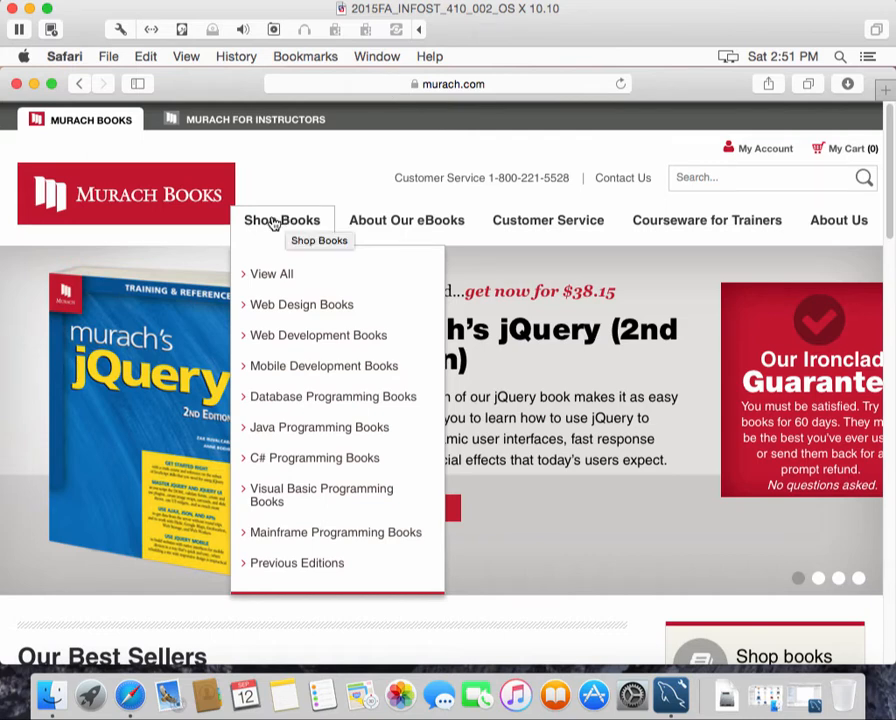
left_click(284, 400)
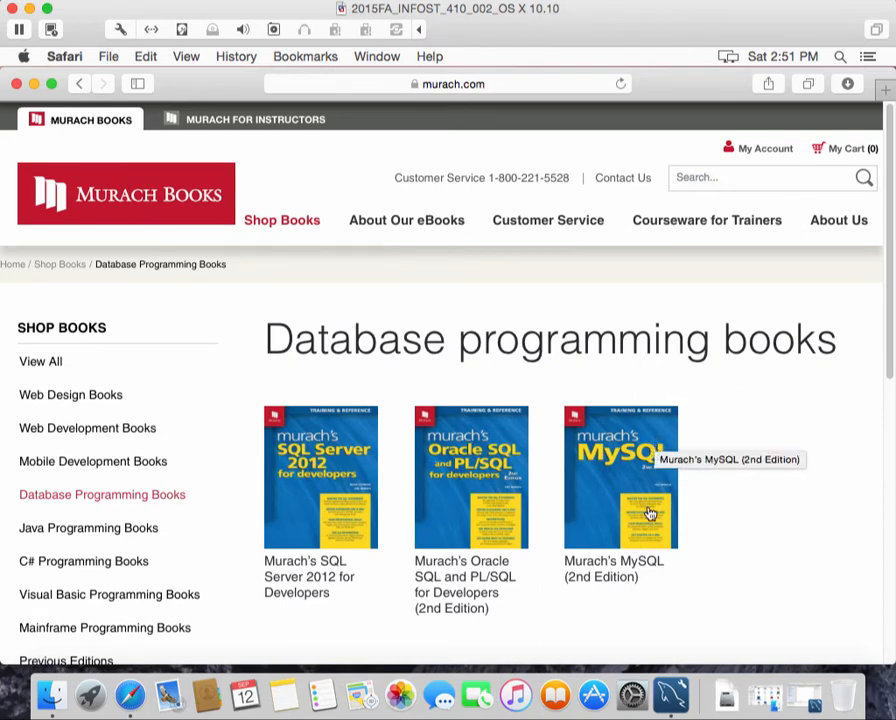
left_click(598, 459)
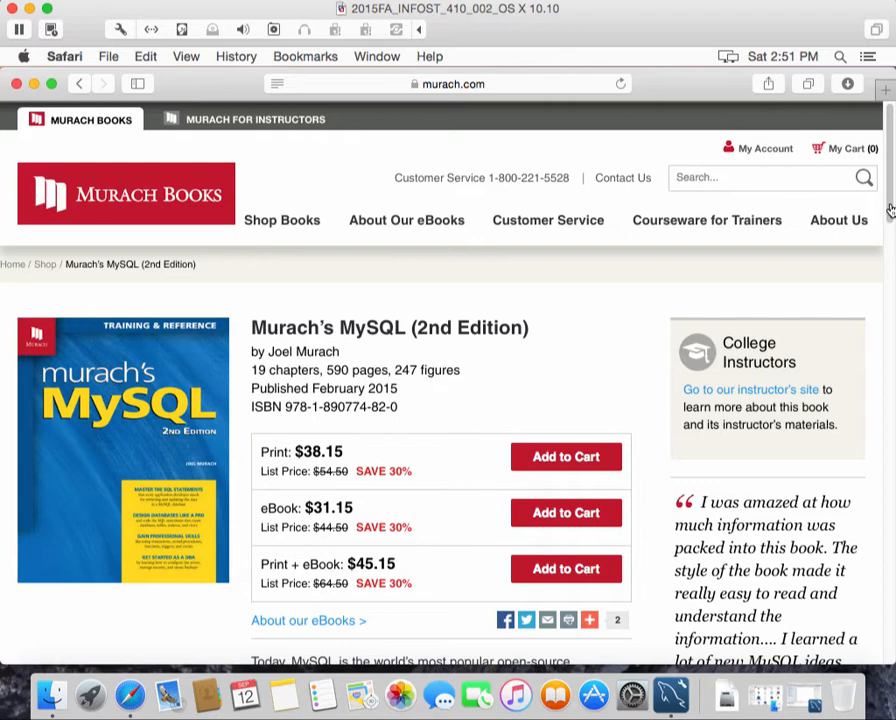
left_click_drag(889, 210, 885, 495)
left_click_drag(885, 438, 884, 334)
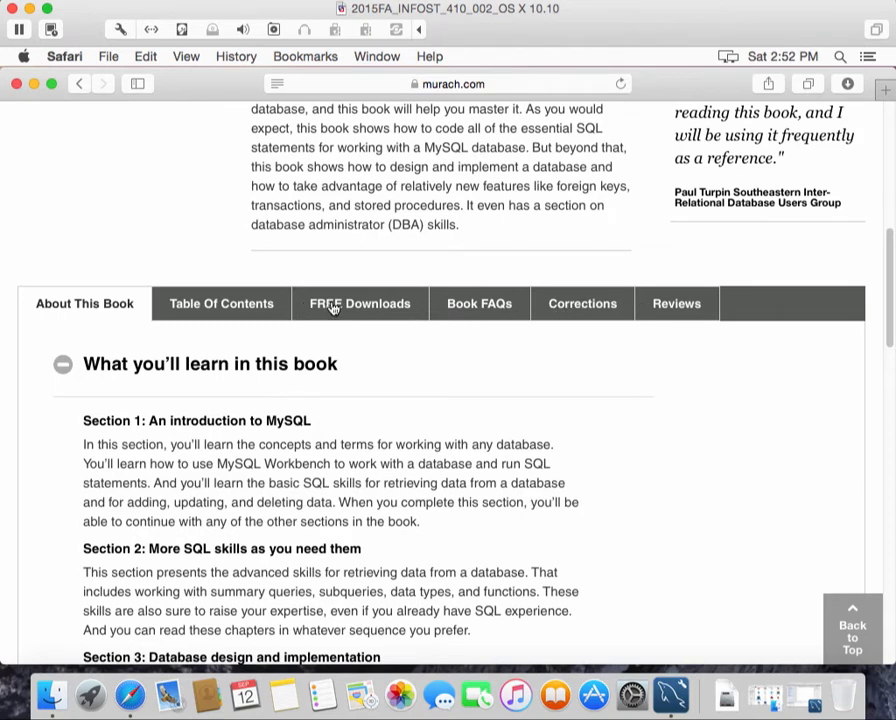
Show the FREE Downloads tab and scroll to The Book Examples and Exercises zip (0.9Mb)
left_click(334, 308)
scroll(550, 540, "down", 2)
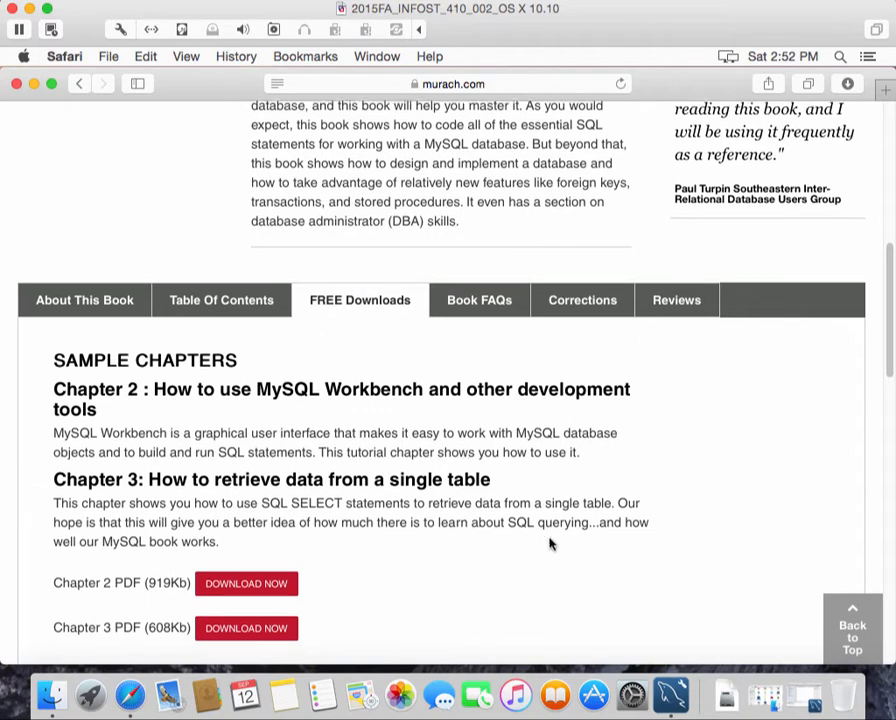
scroll(550, 541, "down", 4)
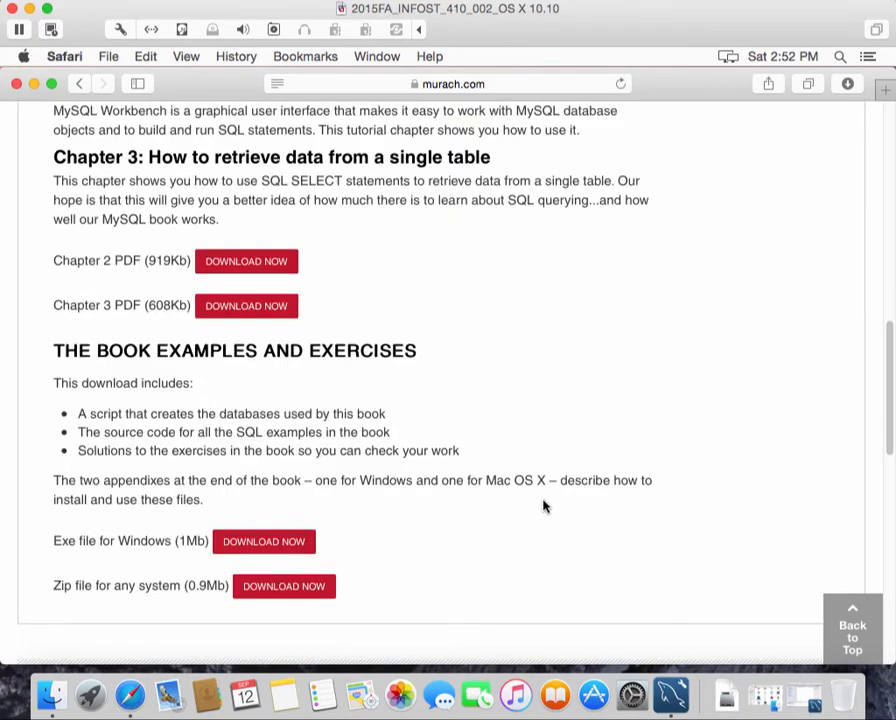
scroll(545, 504, "down", 1)
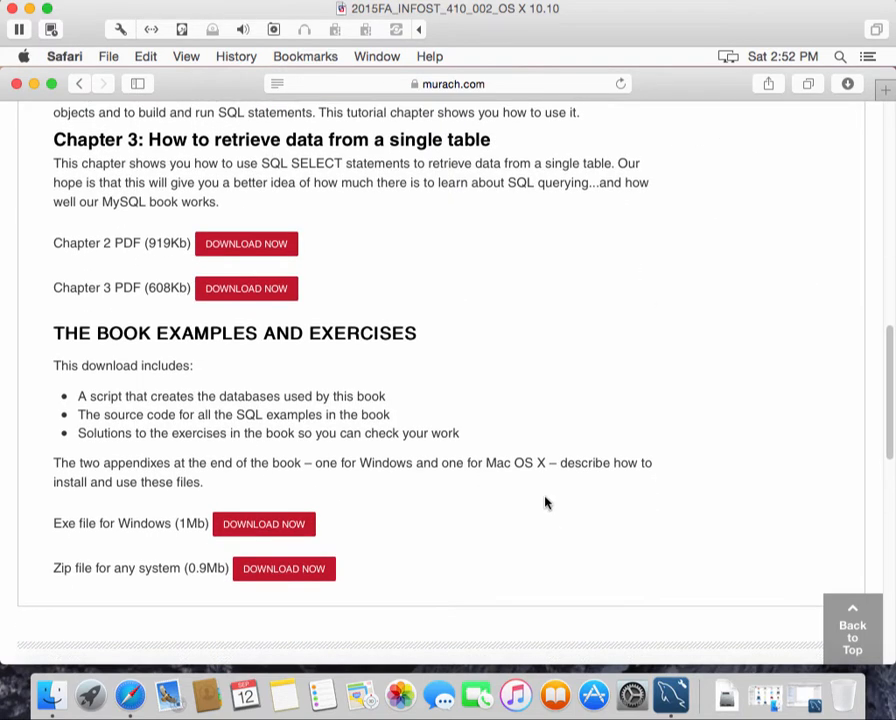
scroll(546, 502, "down", 1)
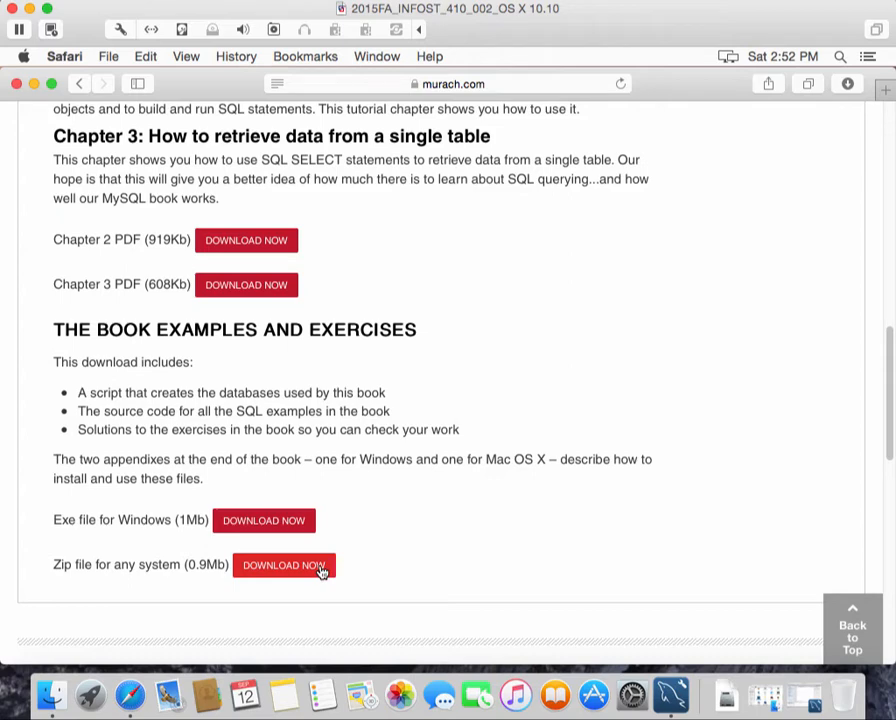
Choose DOWNLOAD NOW for the book examples zip file to reach the registration form
left_click(320, 568)
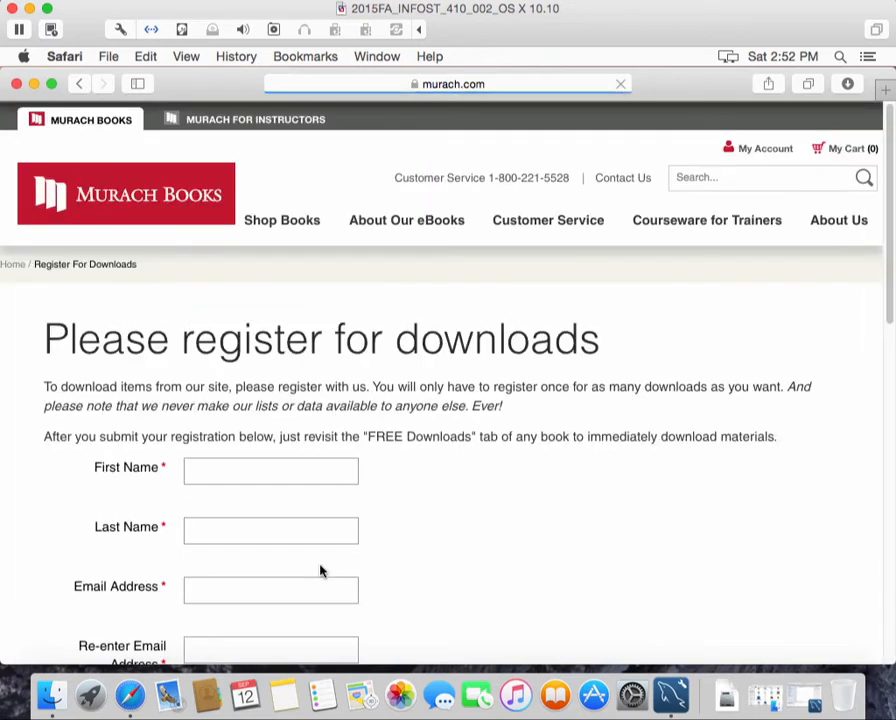
scroll(557, 474, "down", 1)
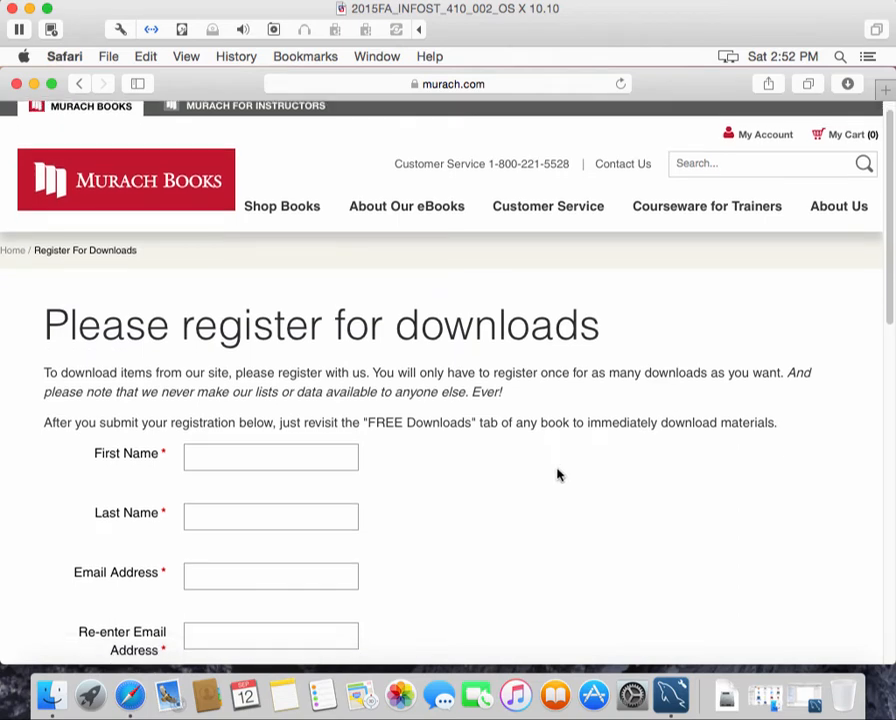
scroll(555, 468, "down", 3)
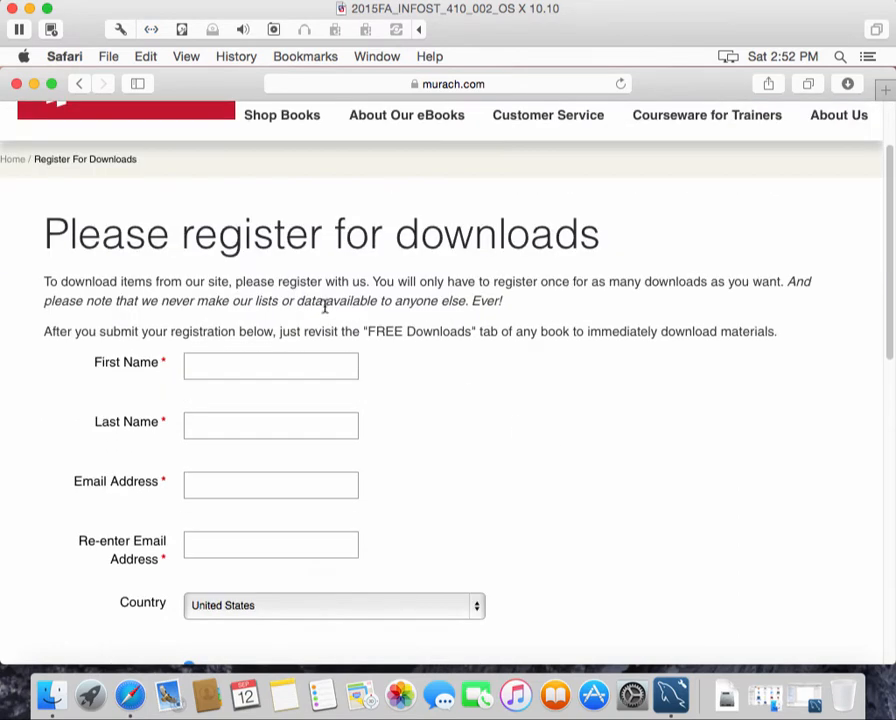
Fill in the user's first name, last name, email address and re-entered email
left_click(275, 373)
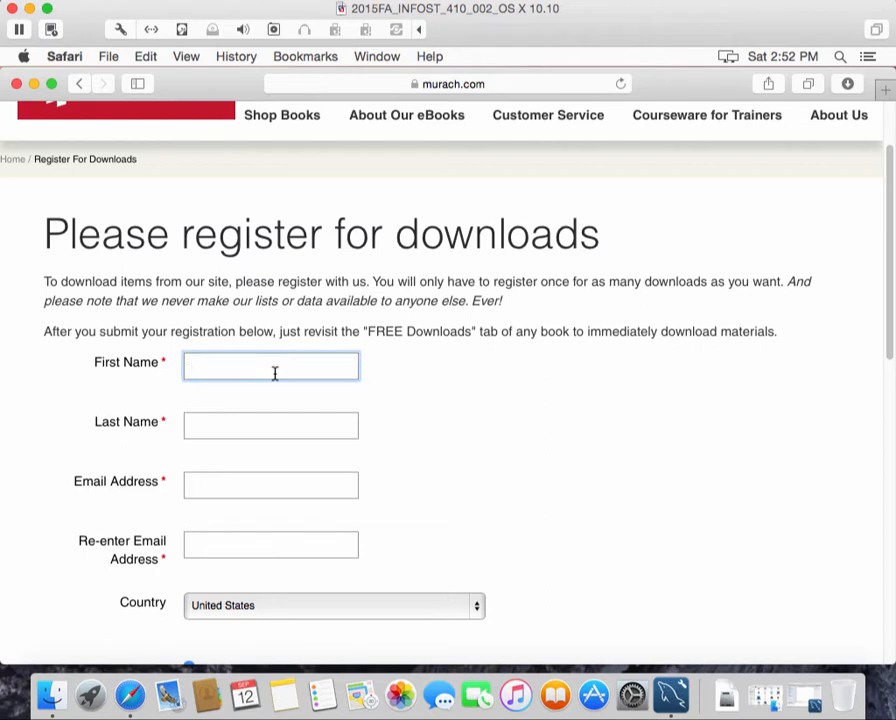
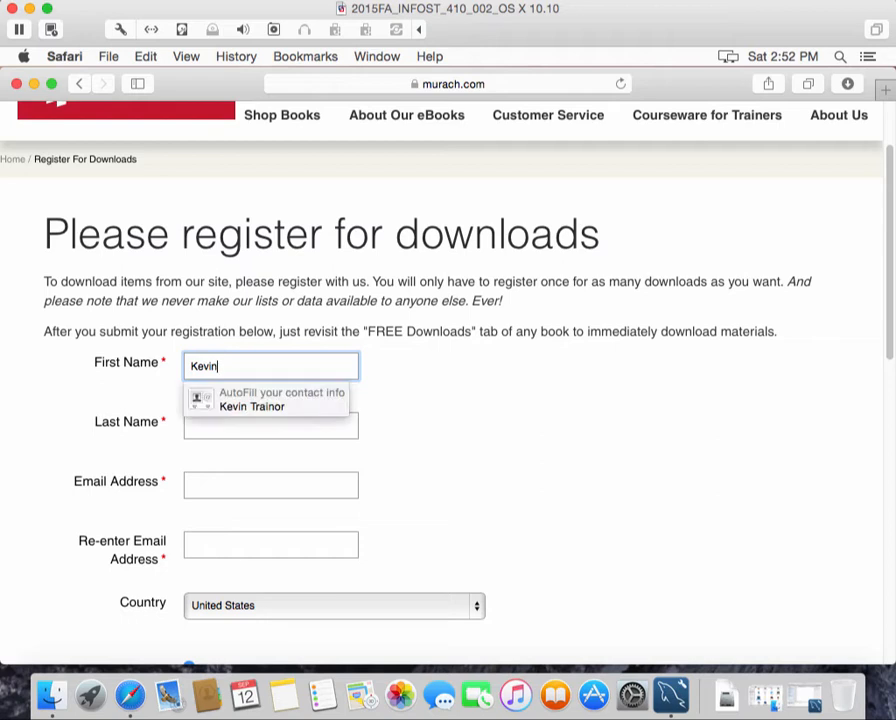
key("Tab")
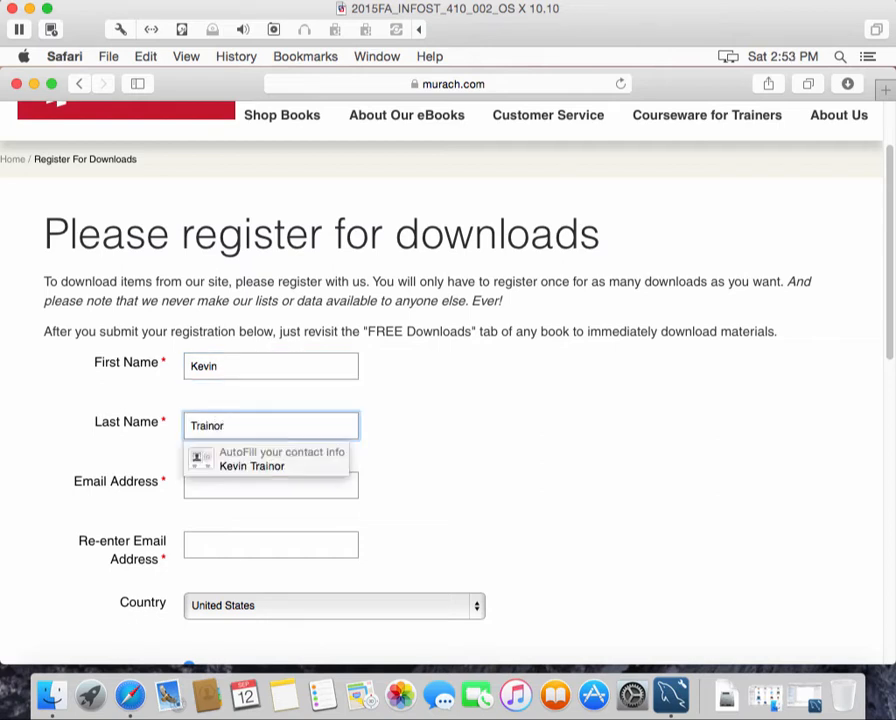
key("Tab")
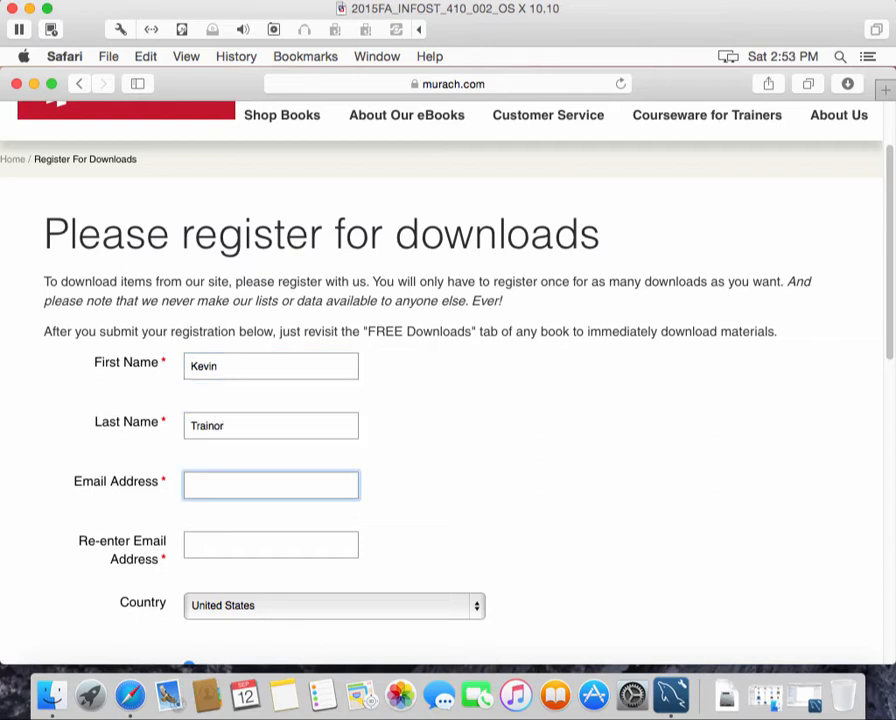
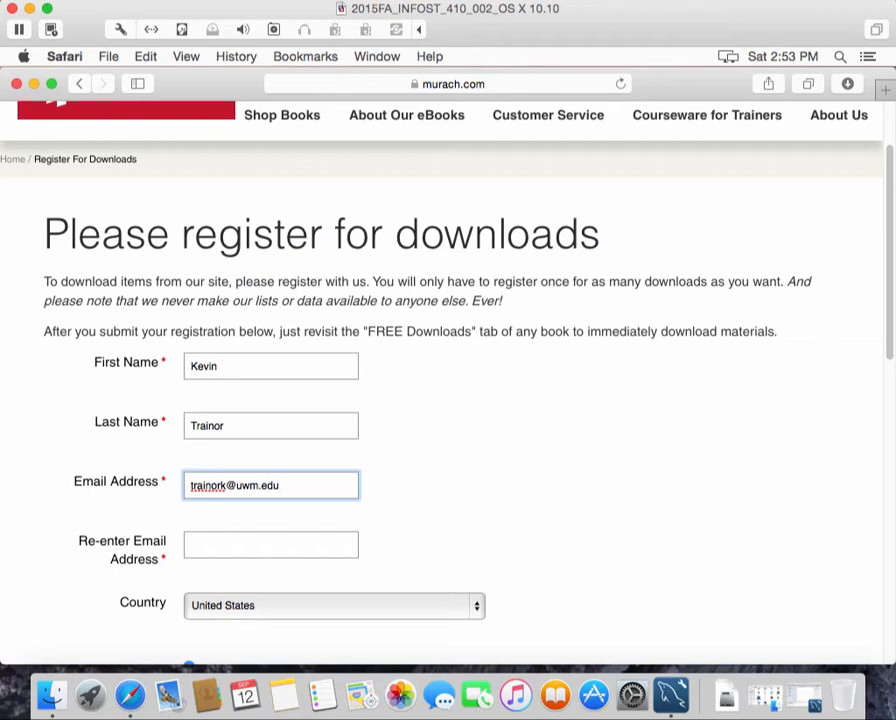
key("Tab")
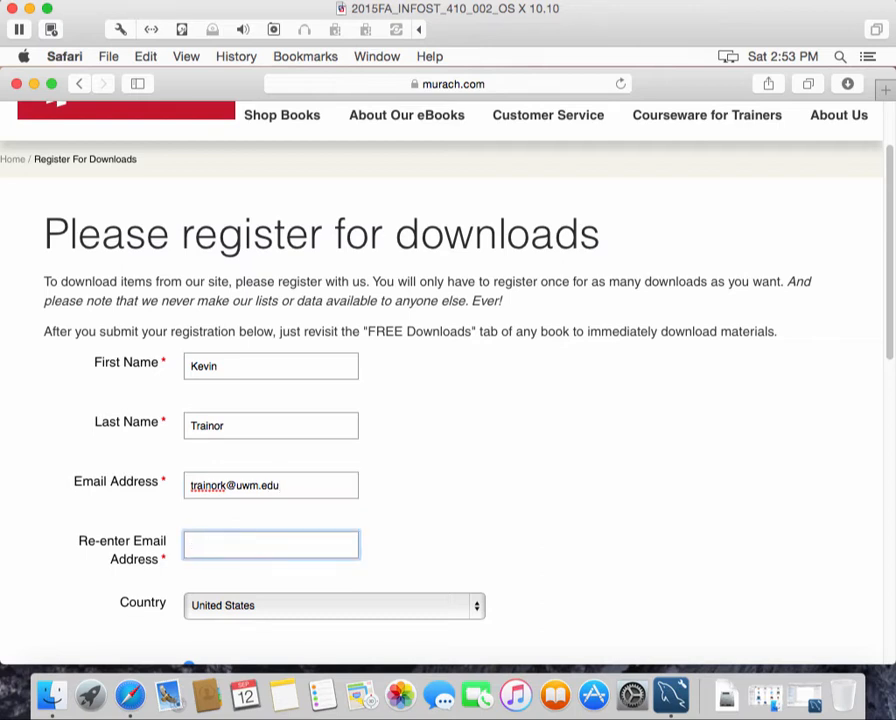
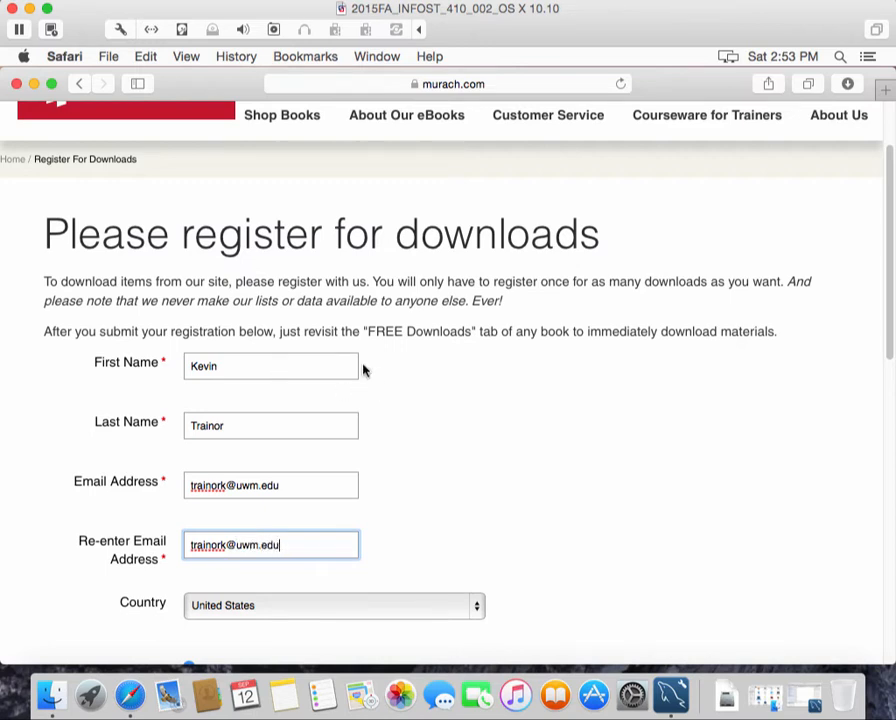
scroll(585, 514, "down", 2)
scroll(585, 514, "down", 5)
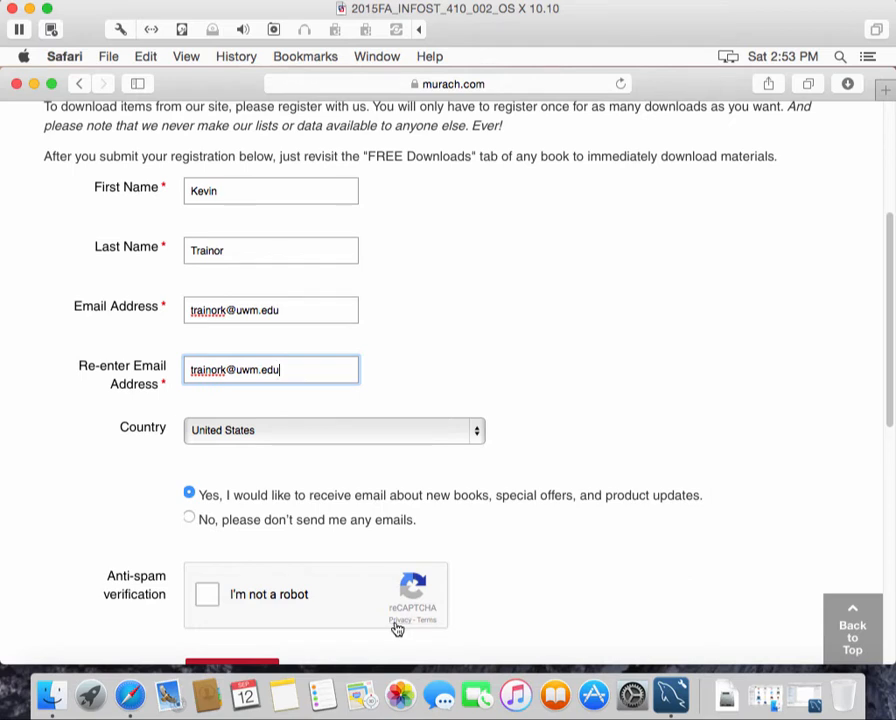
Pass the 'I'm not a robot' check by selecting the mountain images, then submit the registration
left_click(207, 595)
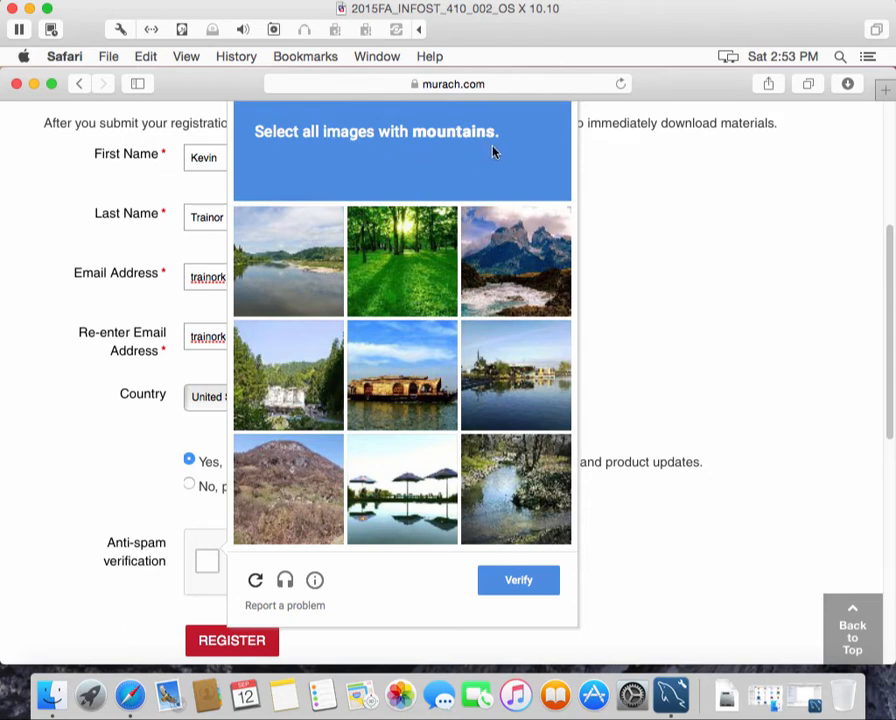
left_click(518, 272)
left_click(298, 497)
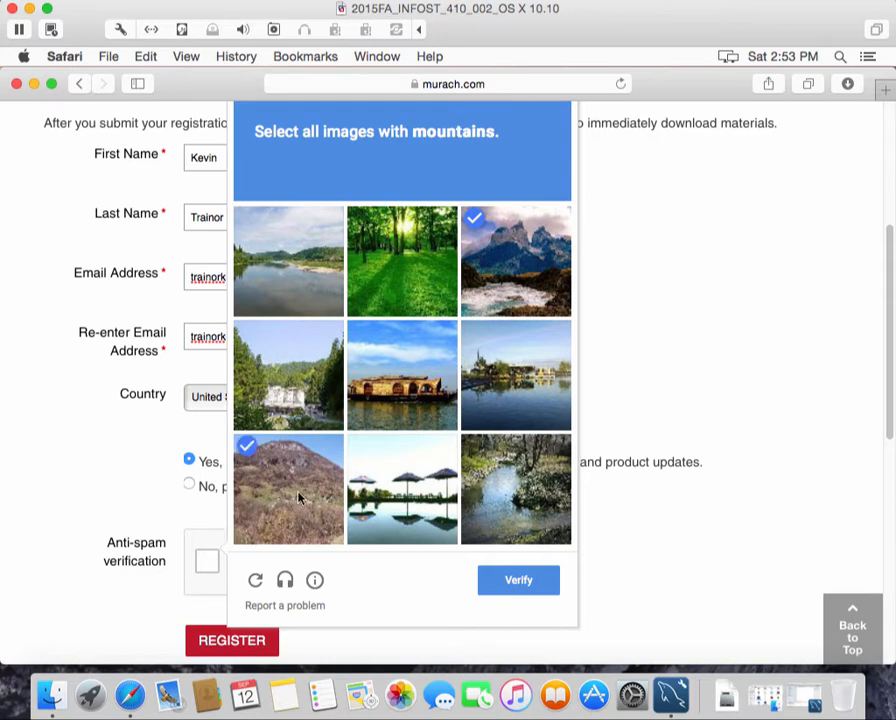
left_click(524, 580)
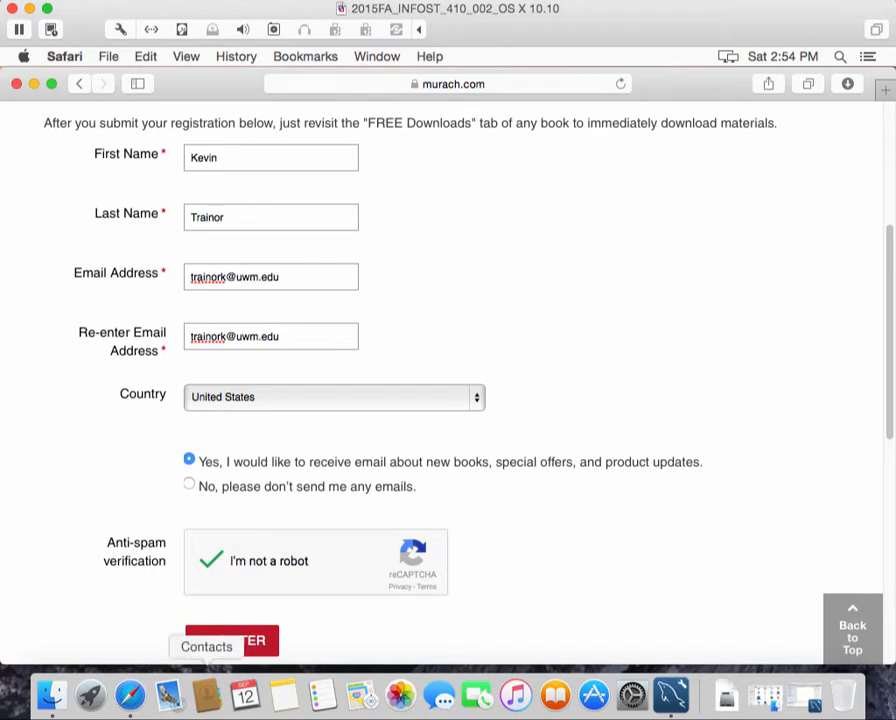
left_click(232, 643)
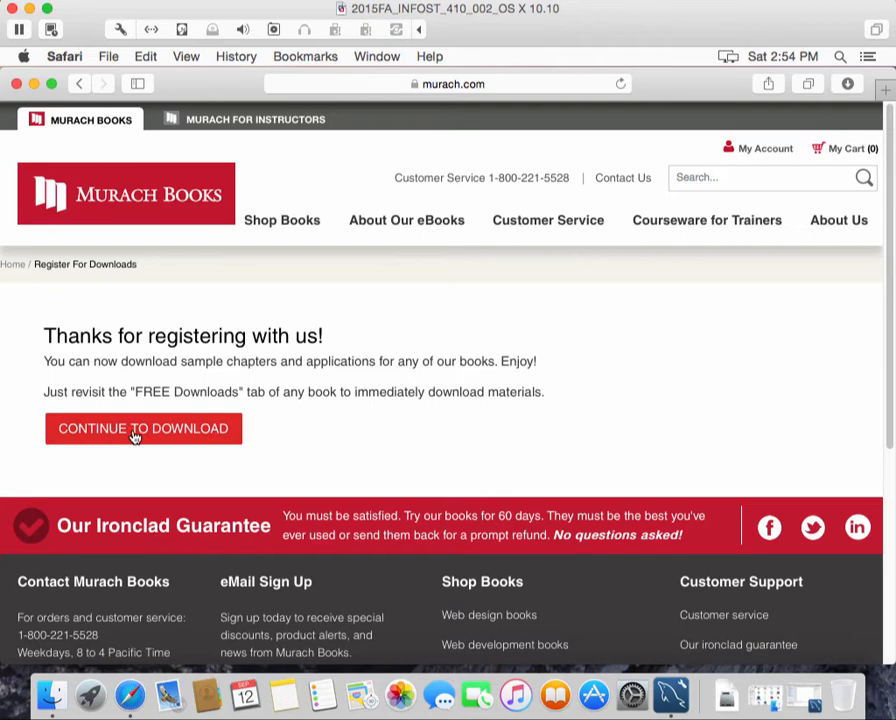
Download the book examples Zip from the FREE Downloads section, then minimize Safari
left_click(135, 430)
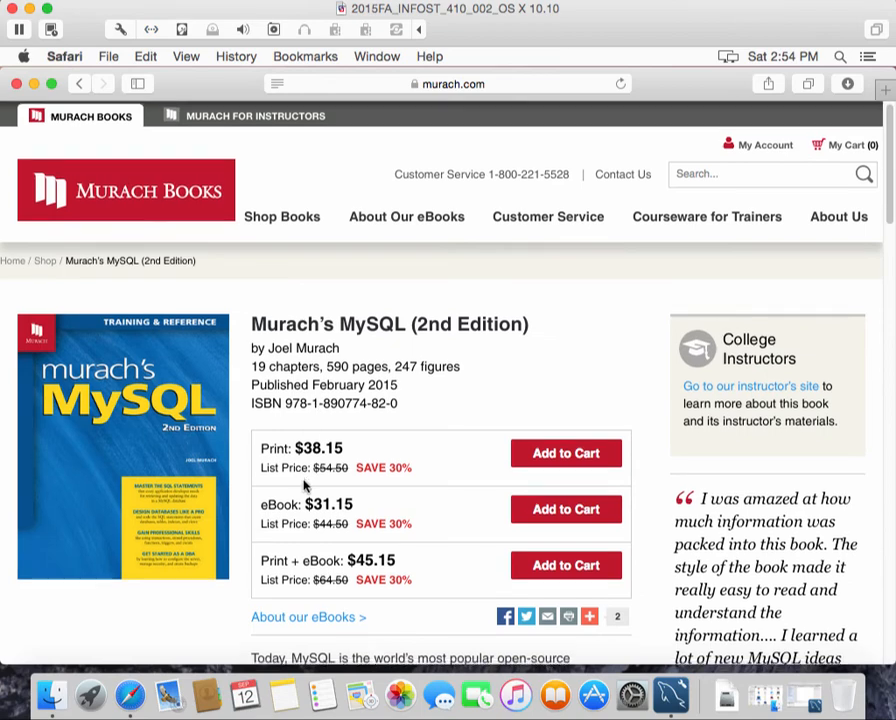
scroll(305, 484, "down", 8)
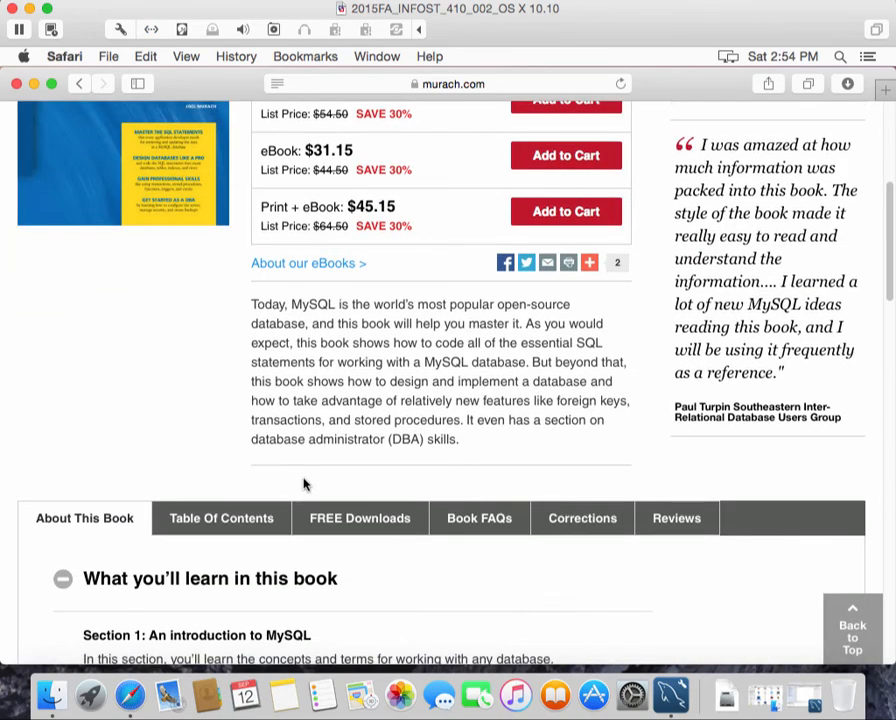
left_click(355, 529)
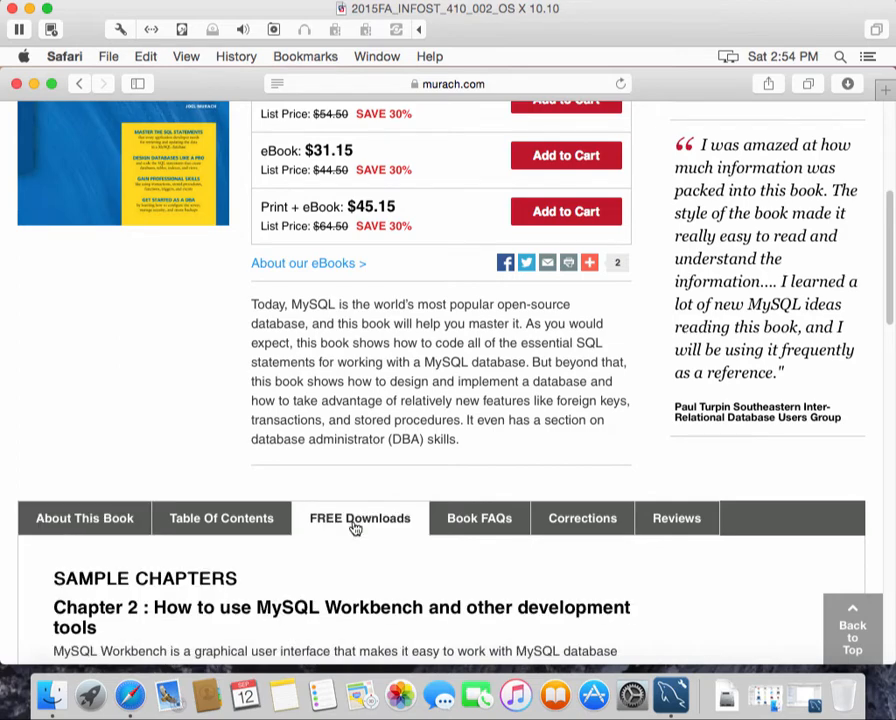
scroll(340, 540, "down", 10)
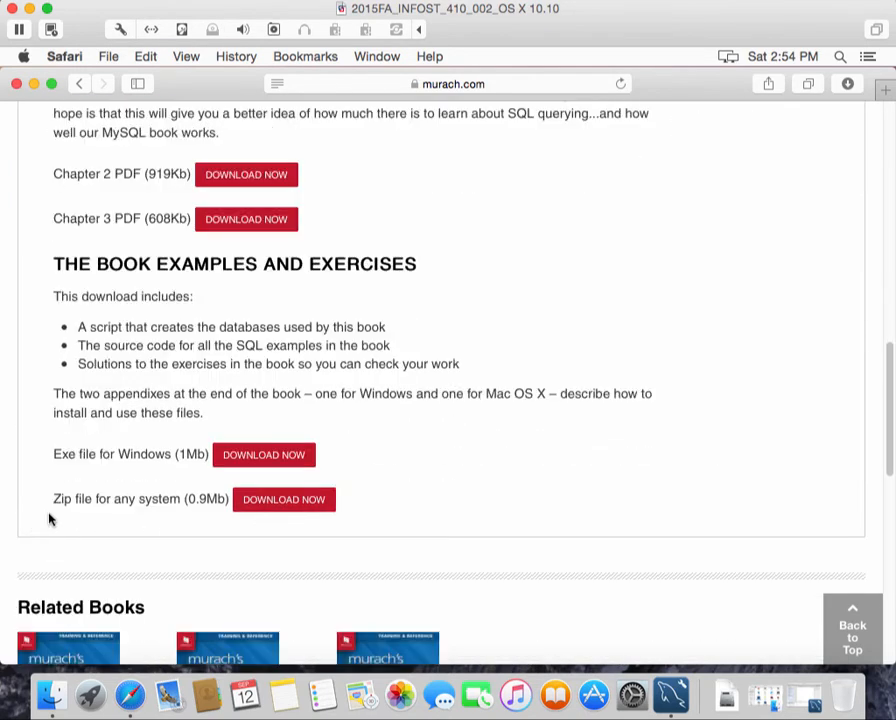
left_click(303, 501)
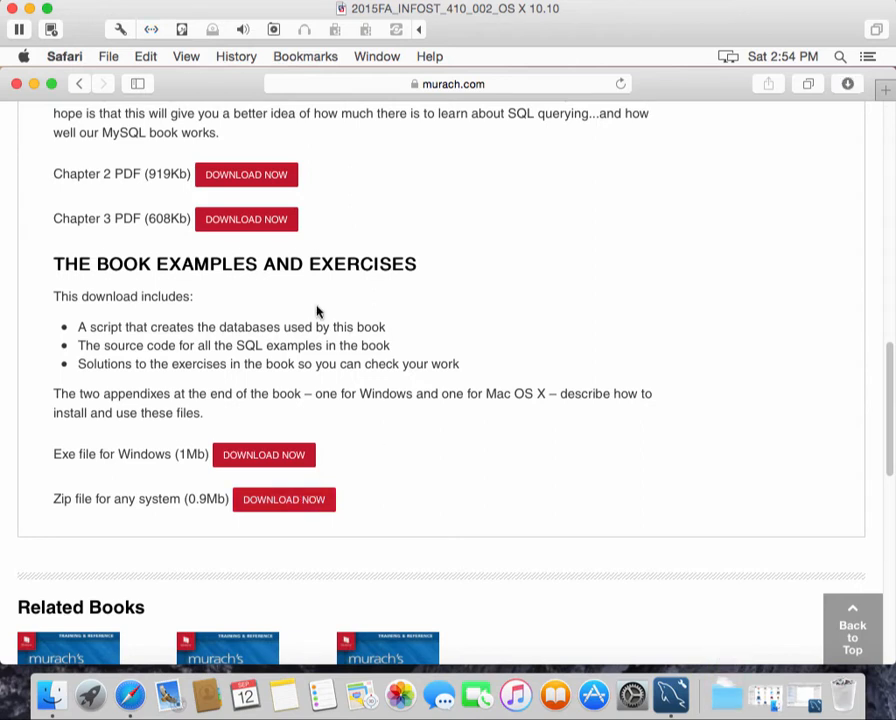
left_click(33, 84)
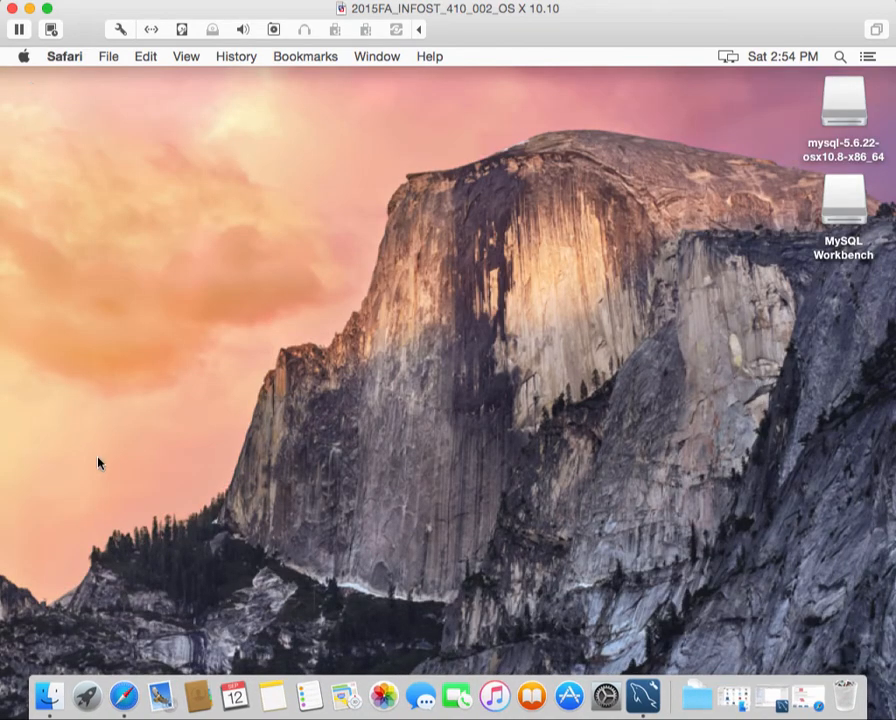
In a Finder window on Documents, create a new folder and name it 'murach'
left_click(52, 694)
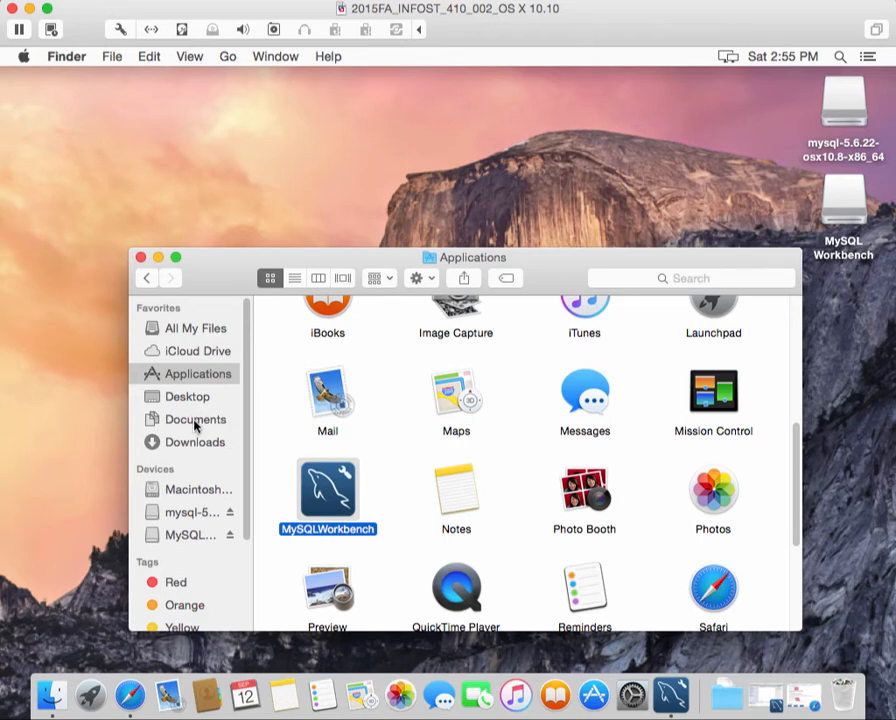
left_click(195, 424)
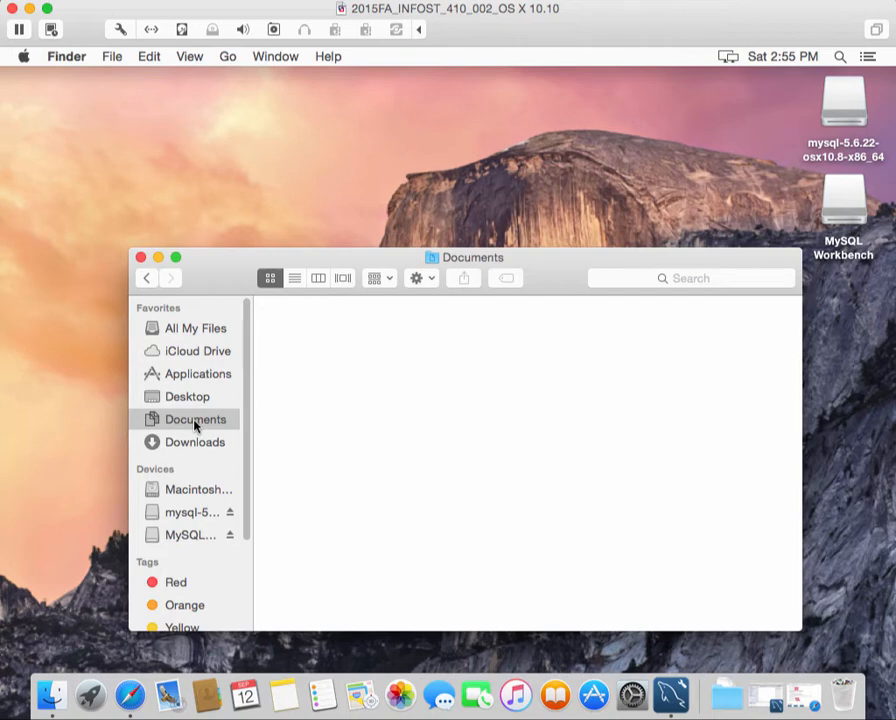
right_click(279, 348)
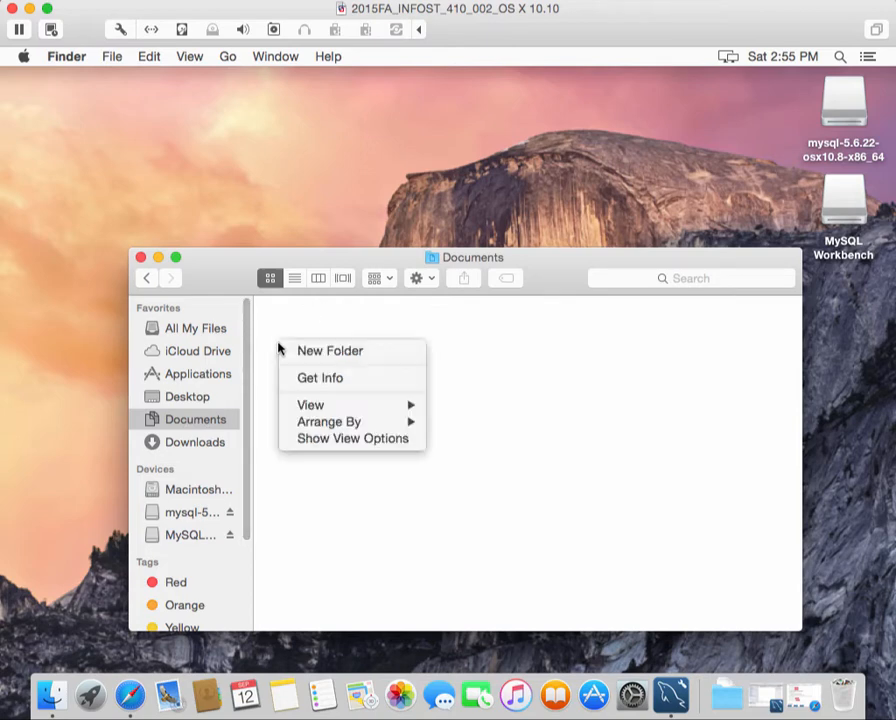
left_click(299, 354)
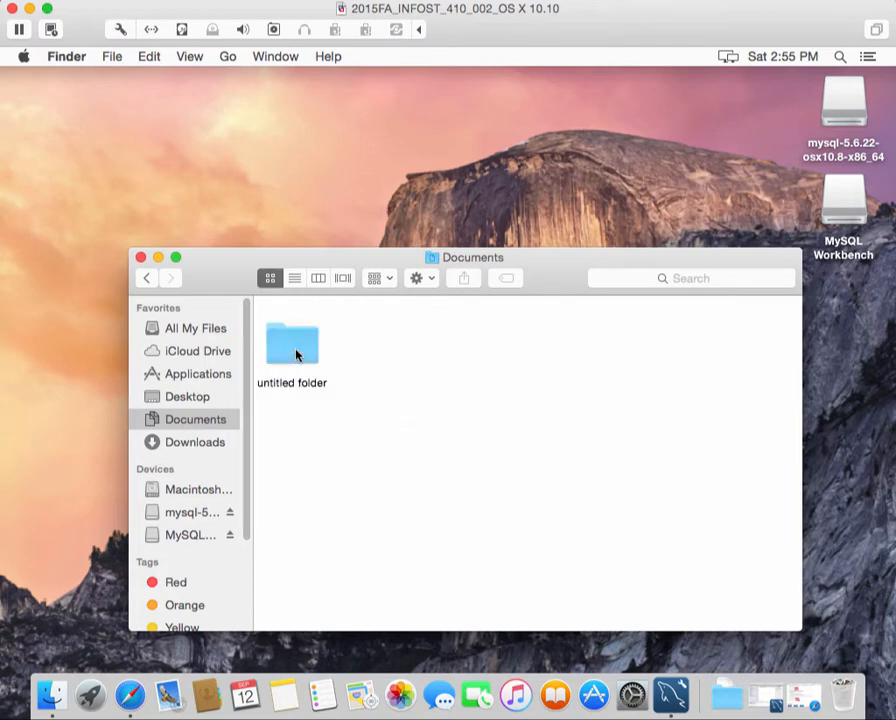
double_click(282, 384)
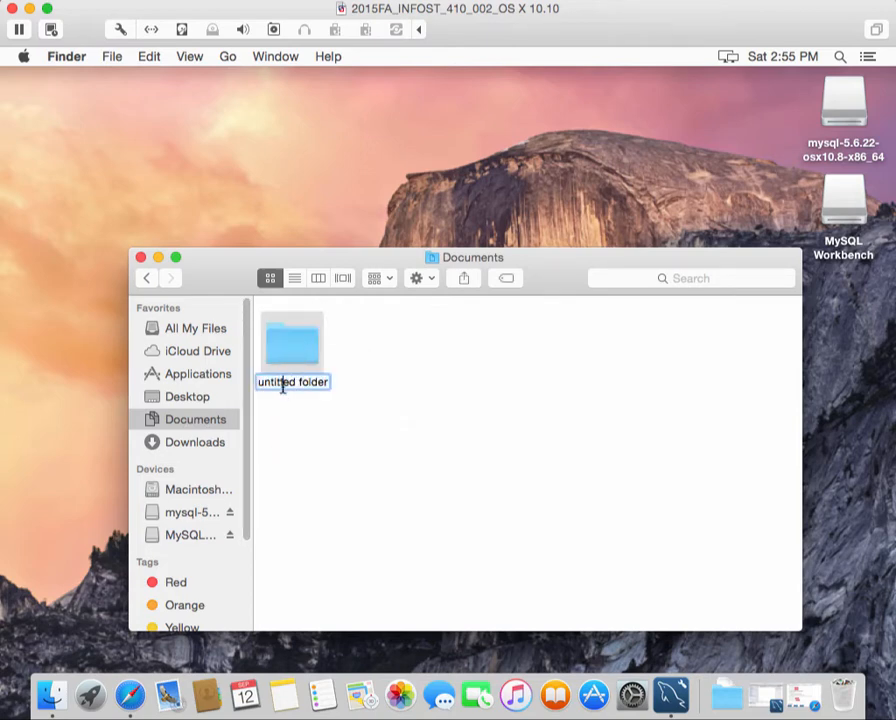
triple_click(282, 386)
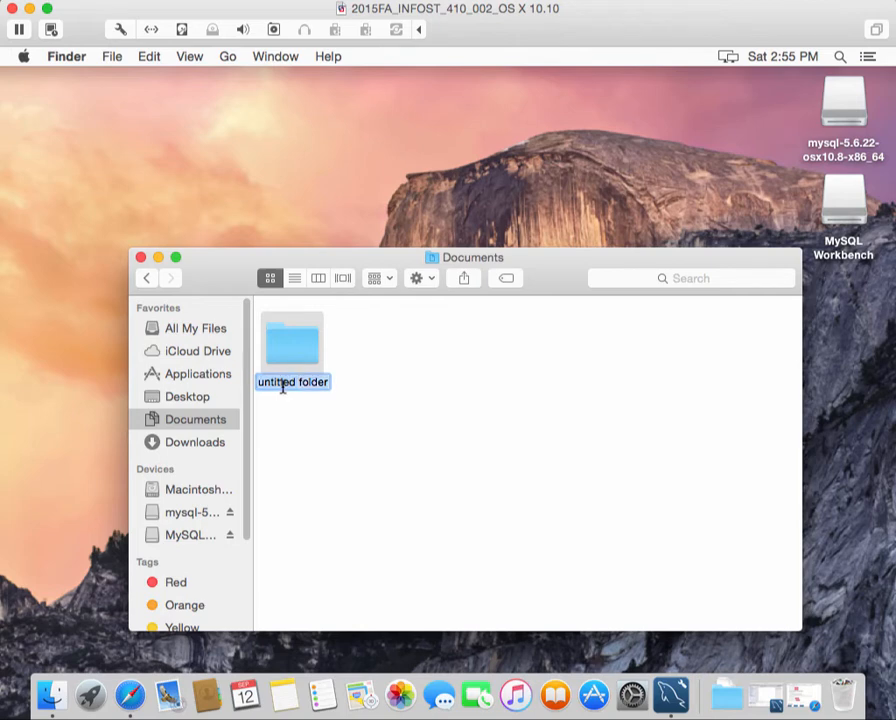
type("murach")
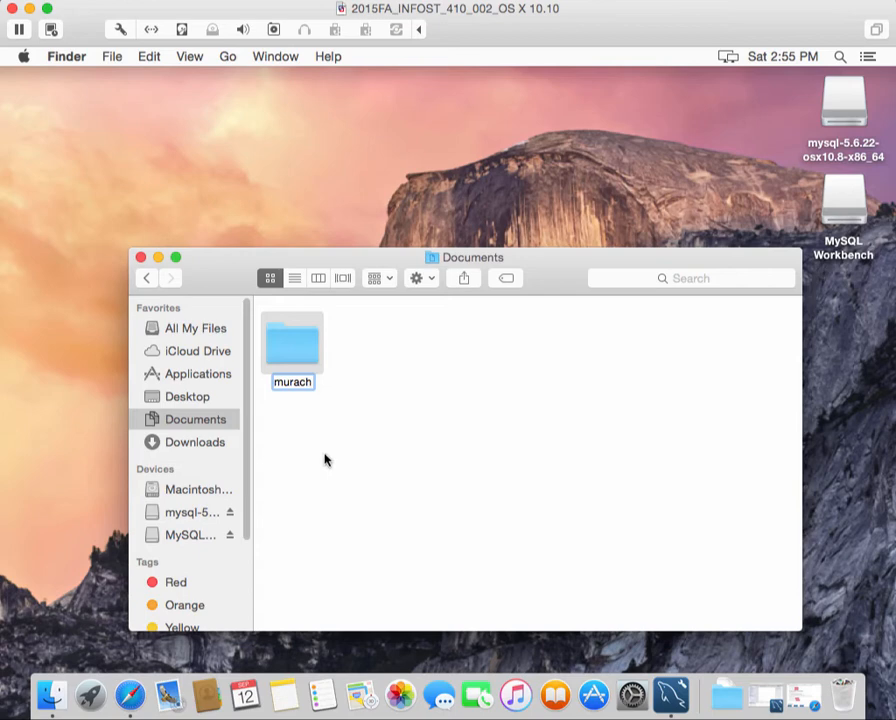
key("Return")
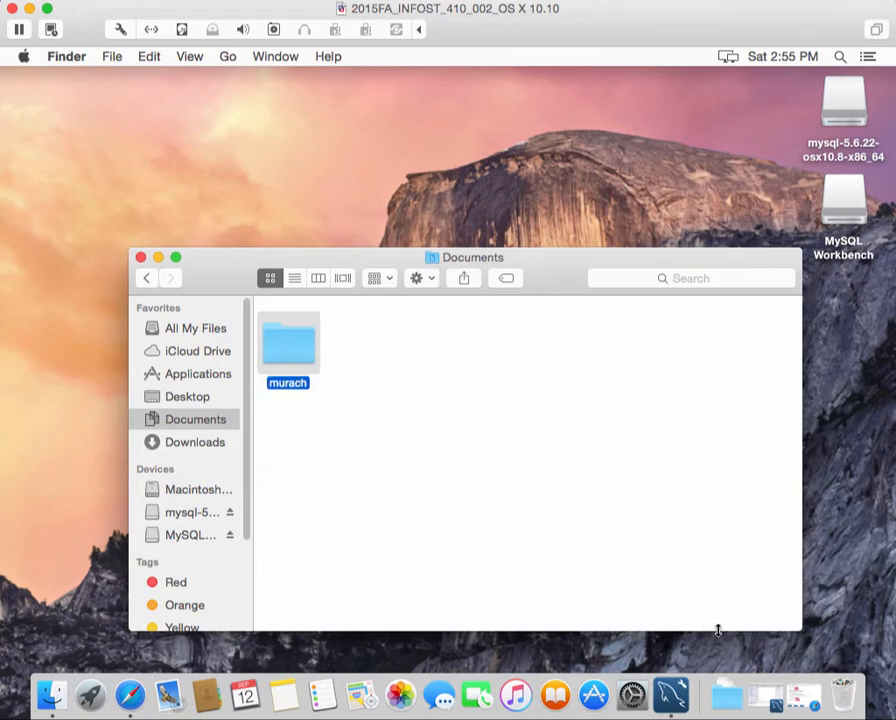
Move the extracted mysql folder from the Downloads stack into the murach folder
left_click(738, 706)
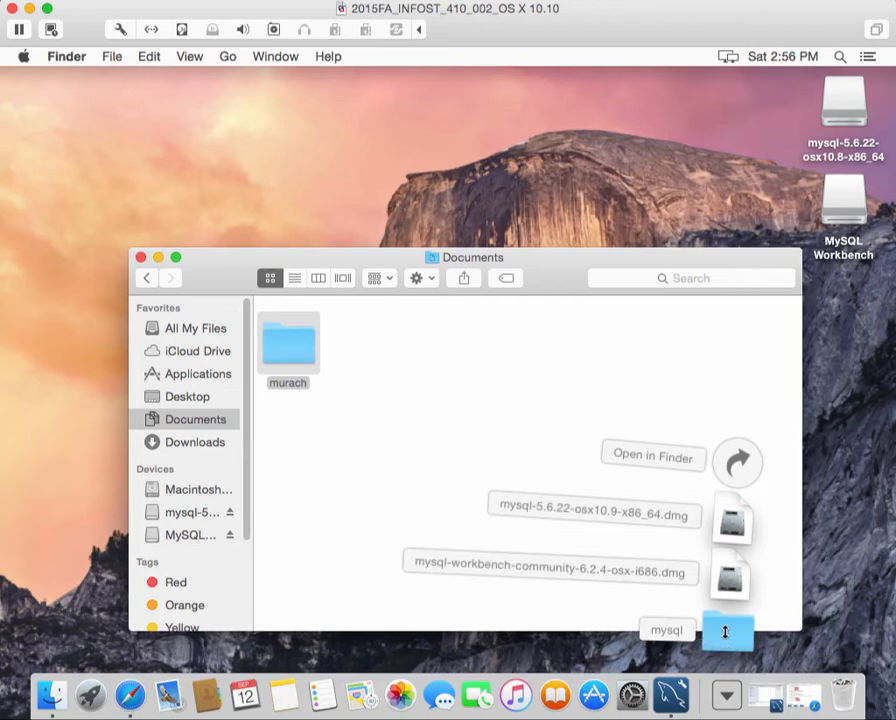
left_click_drag(726, 631, 296, 348)
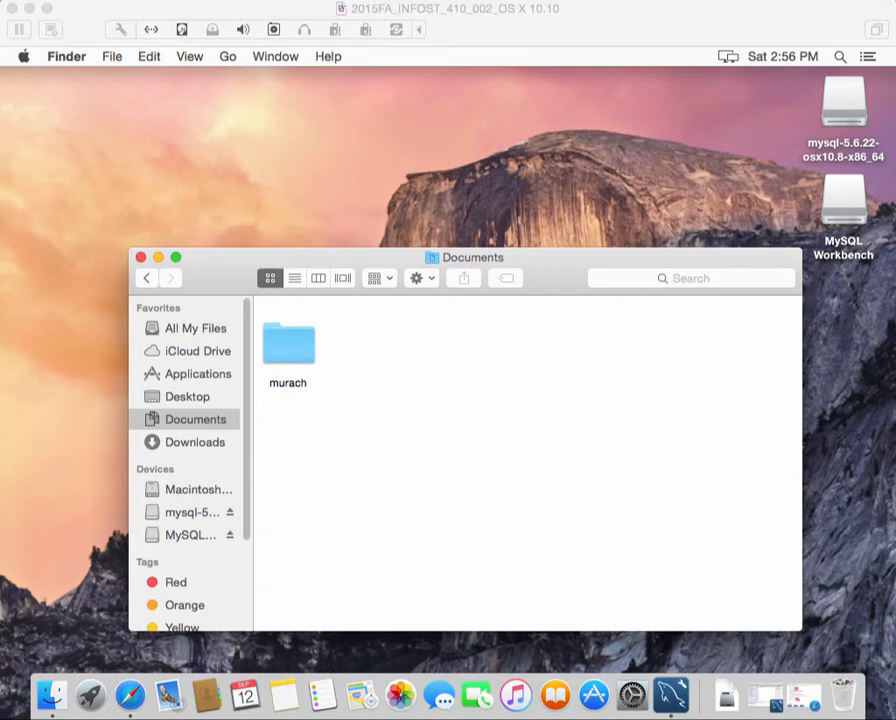
left_click(433, 198)
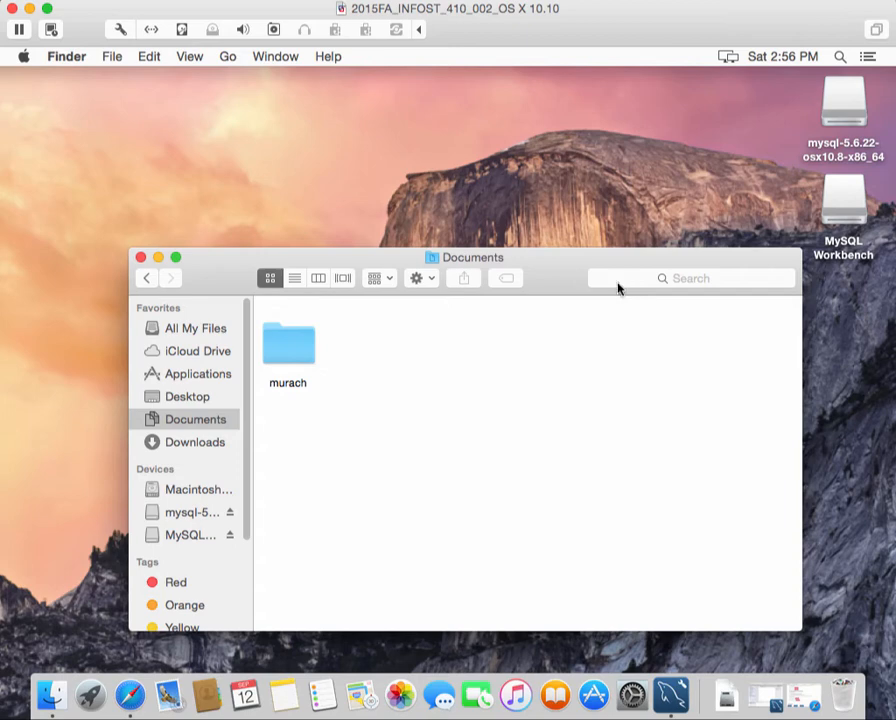
Browse into murach > mysql > db_setup to see its five .sql scripts, then minimize Finder
double_click(288, 356)
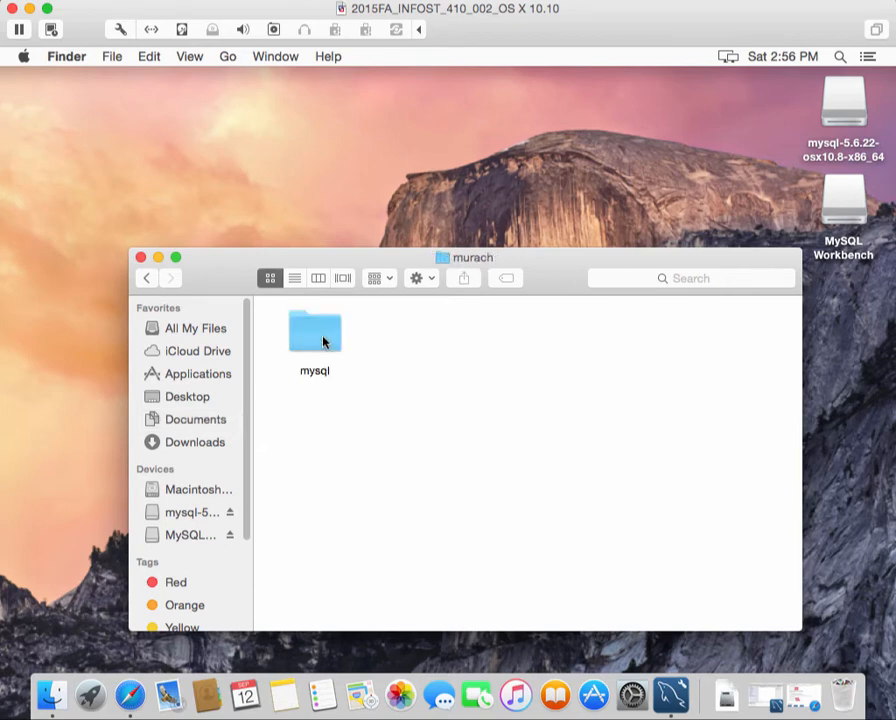
double_click(322, 342)
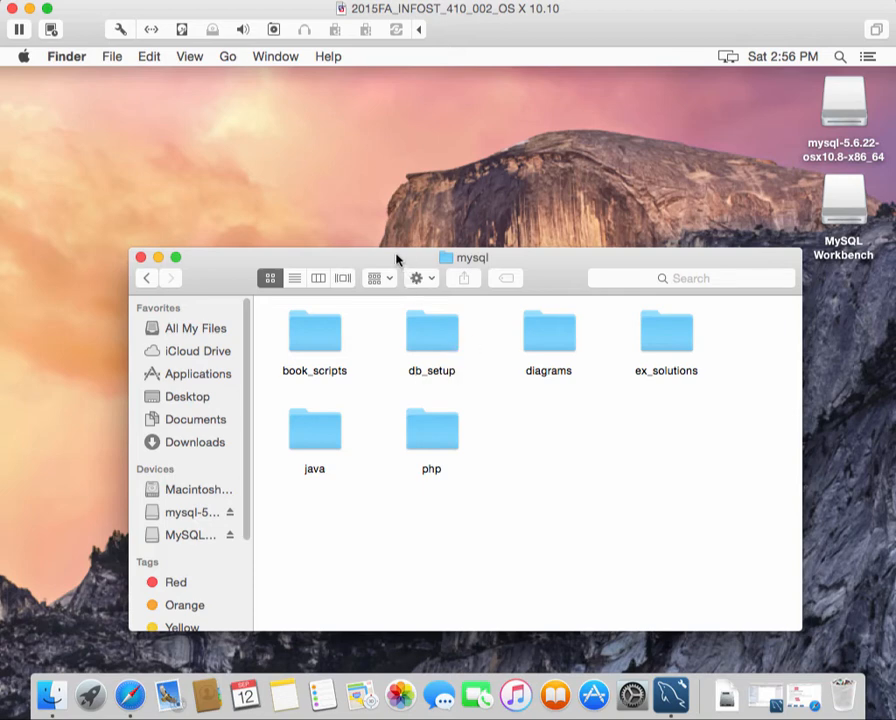
left_click_drag(396, 260, 388, 189)
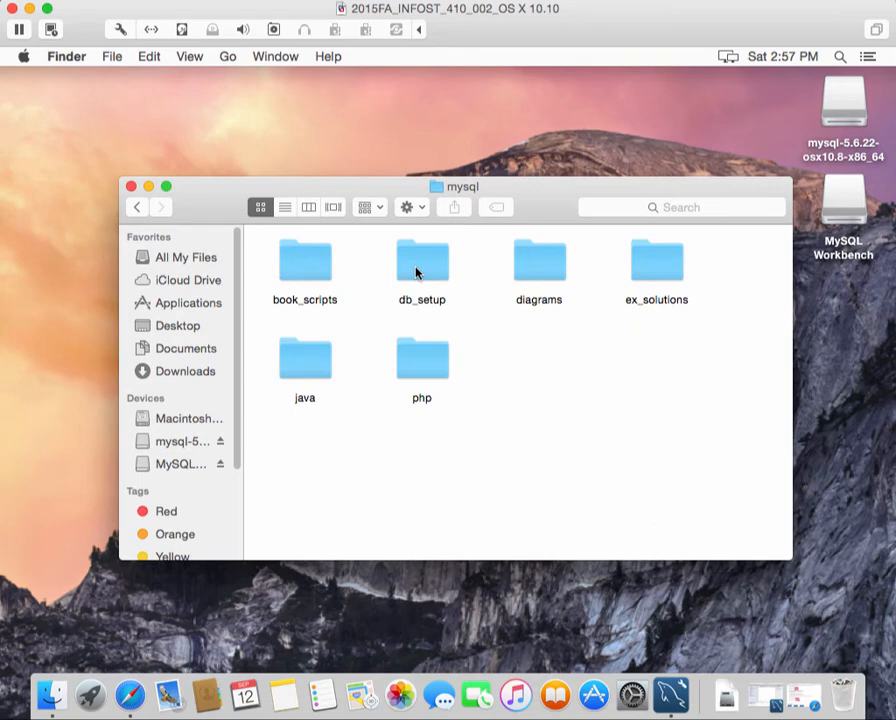
double_click(416, 272)
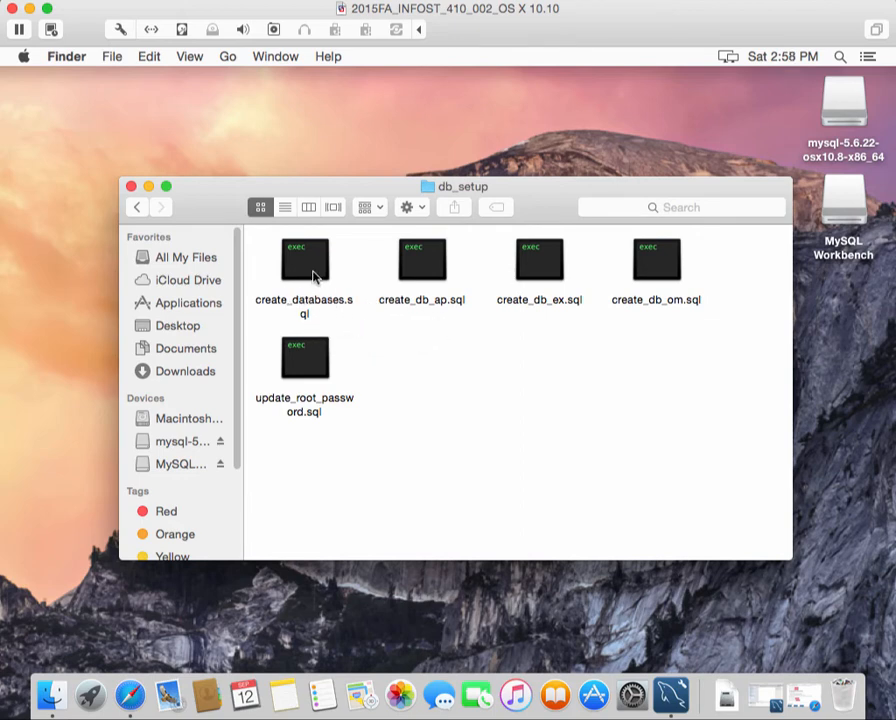
left_click(149, 188)
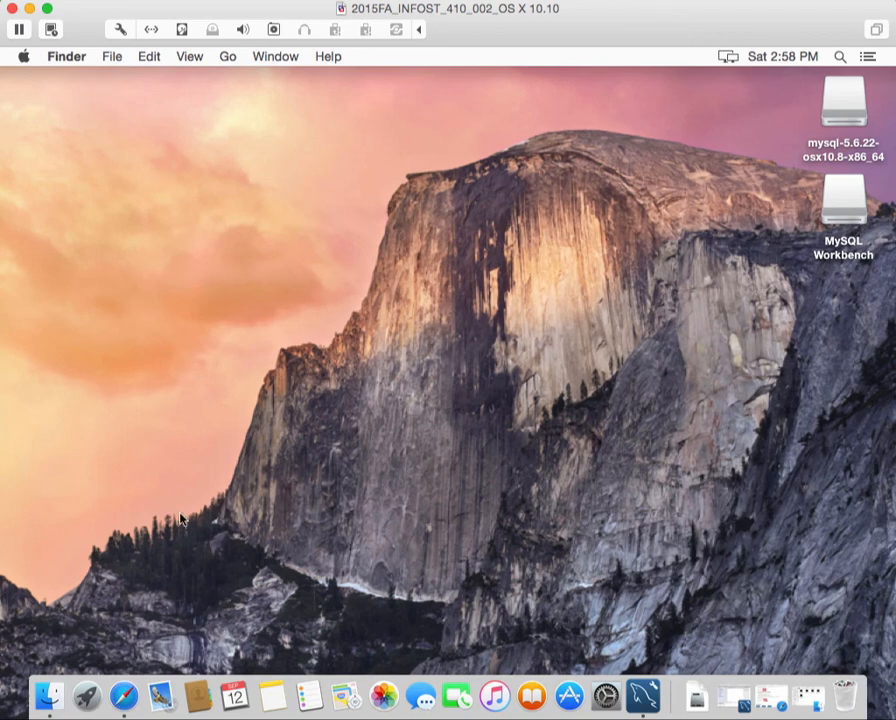
In MySQL Workbench's Open SQL Script dialog, navigate to murach/mysql/db_setup and select create_databases.sql
left_click(645, 700)
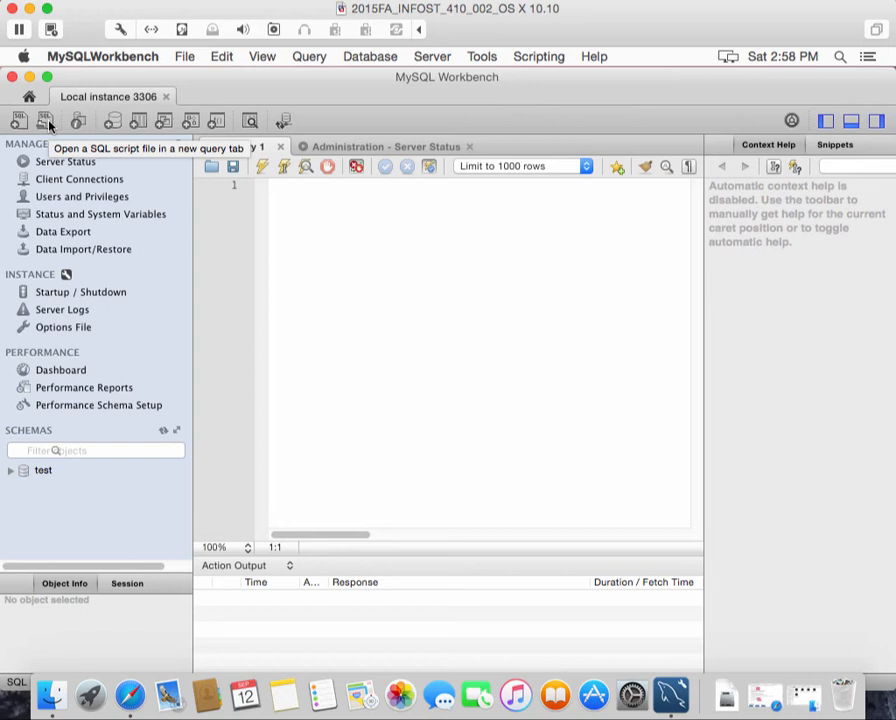
left_click(46, 121)
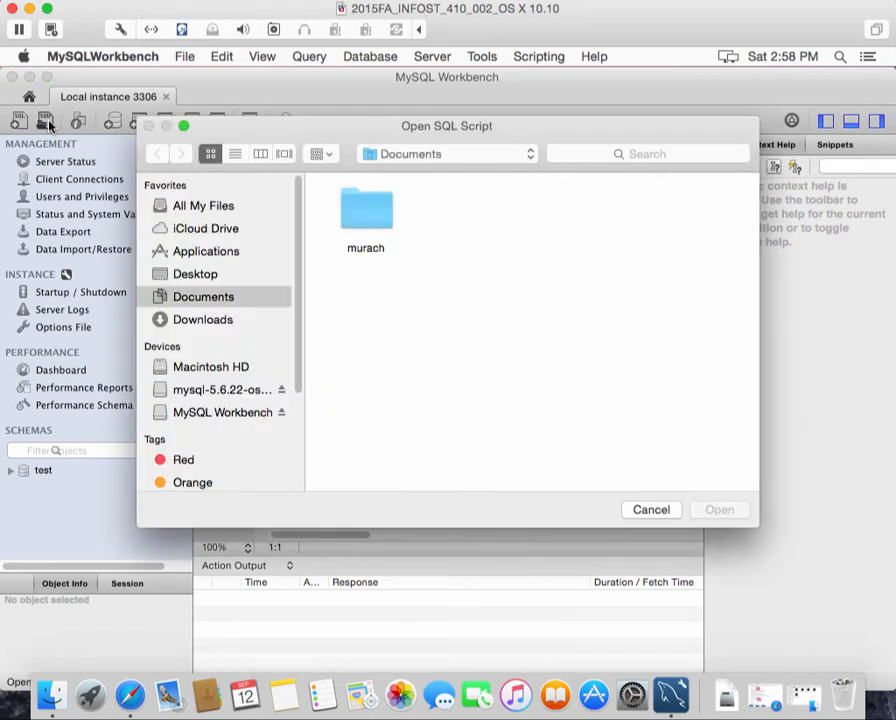
double_click(364, 213)
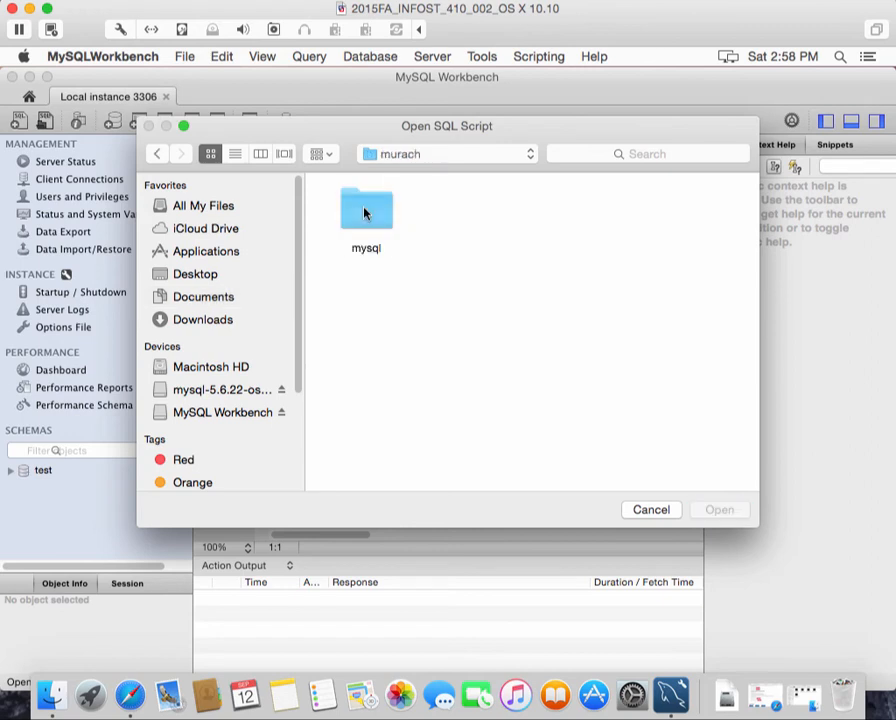
double_click(367, 216)
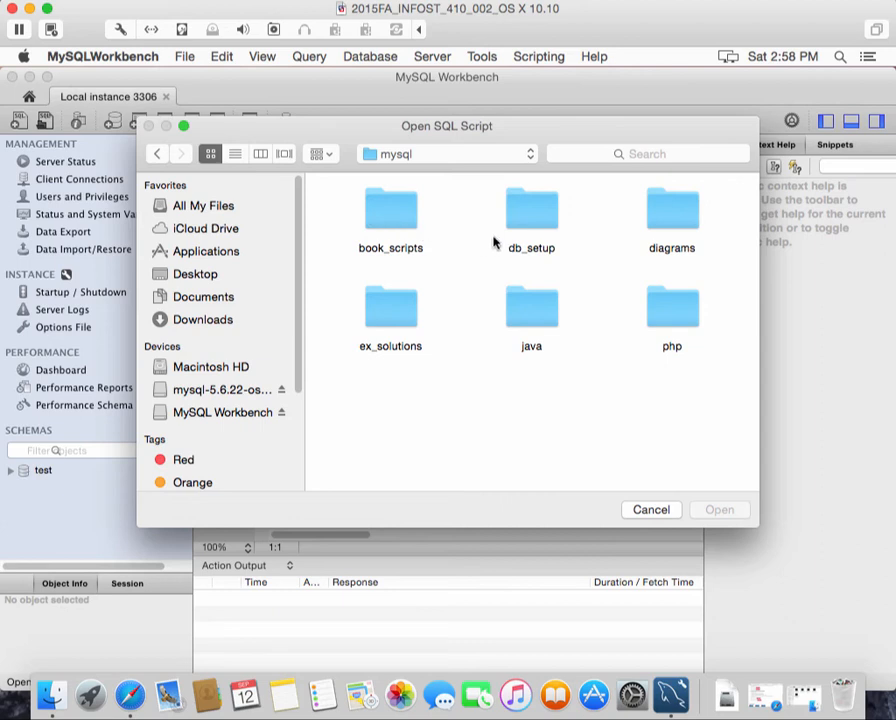
double_click(527, 218)
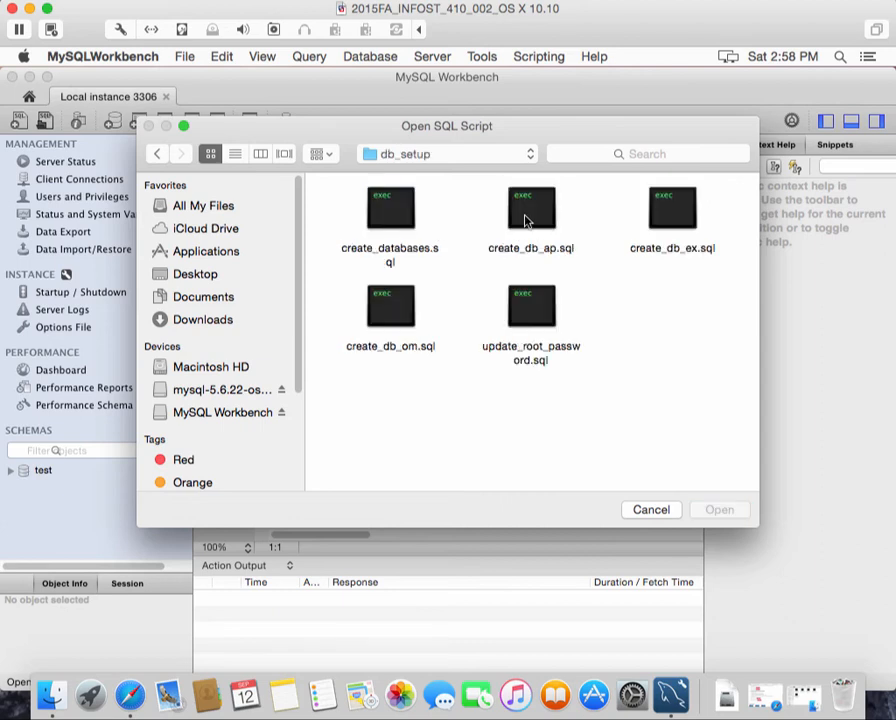
left_click(403, 218)
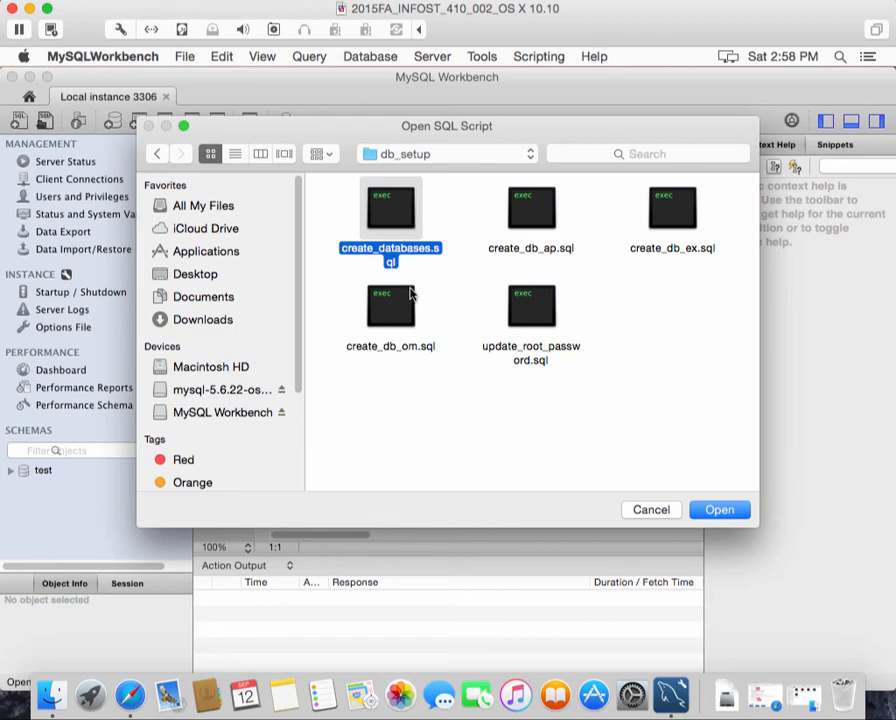
Open create_databases.sql in a new query tab and scroll through the script and back up
left_click(699, 512)
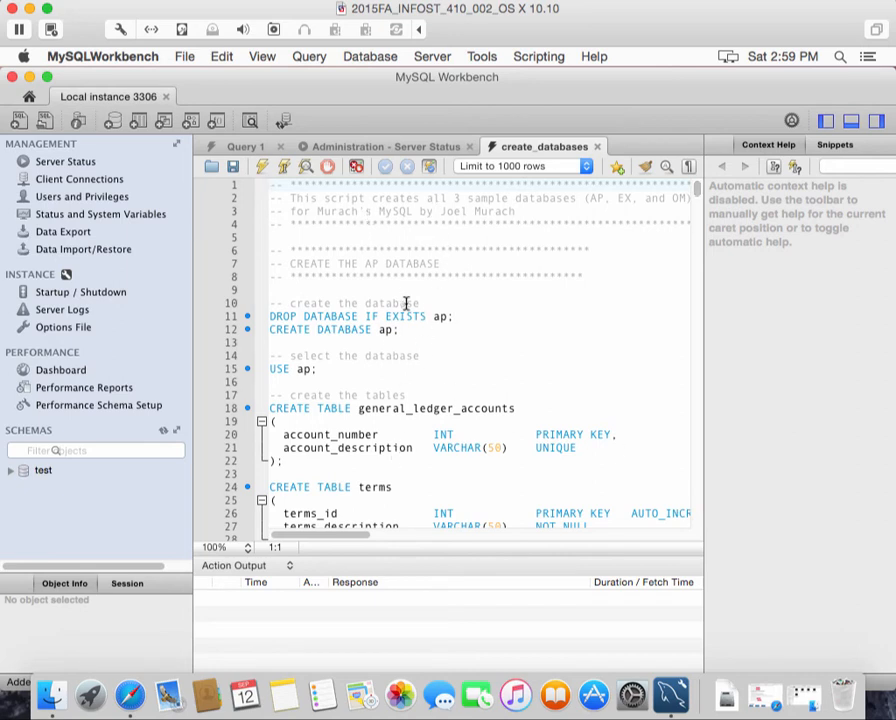
scroll(430, 282, "down", 4)
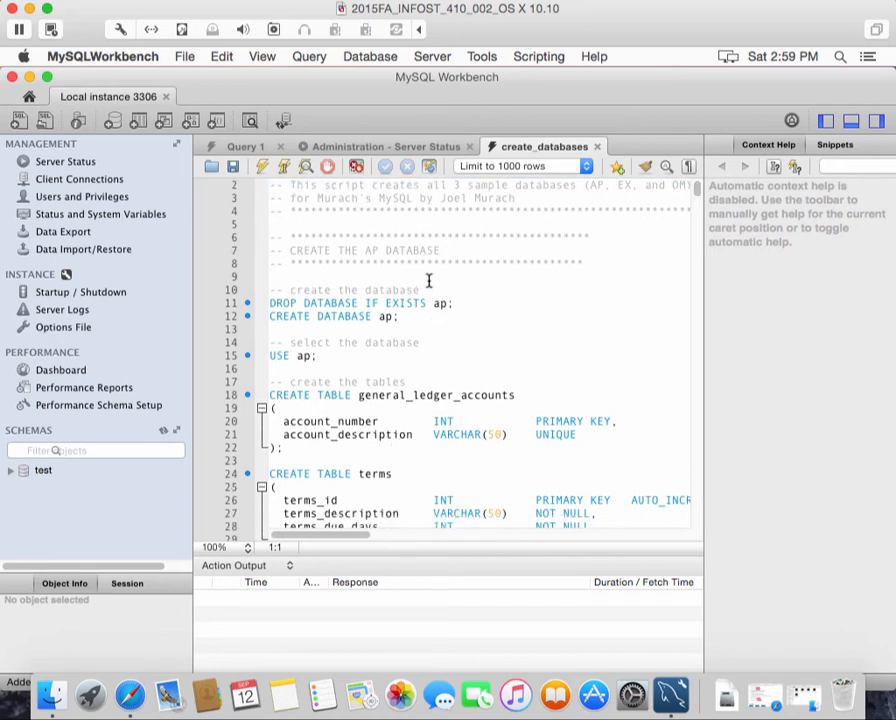
scroll(440, 300, "down", 20)
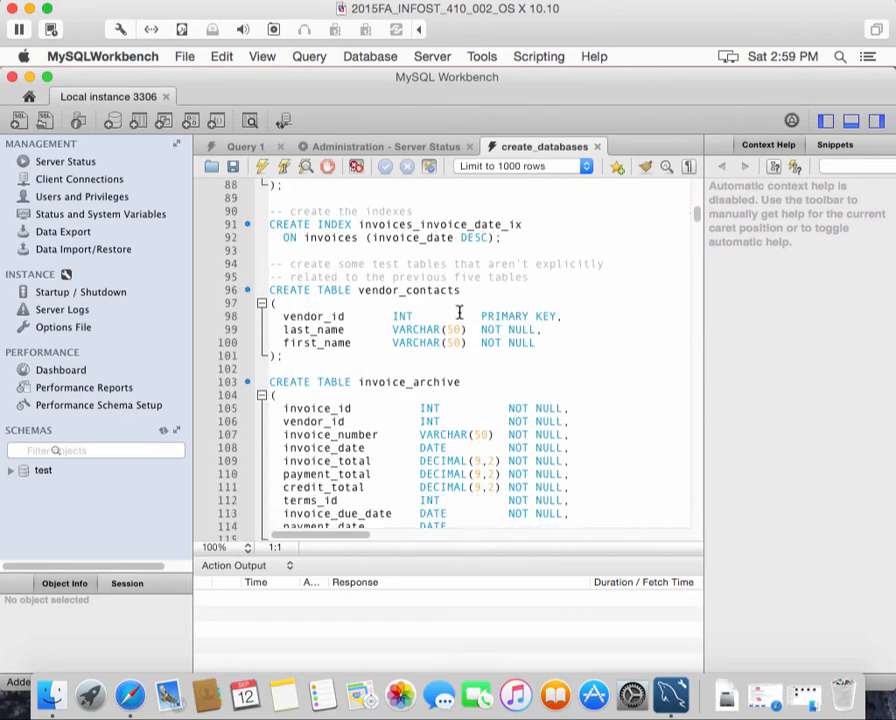
scroll(449, 308, "down", 10)
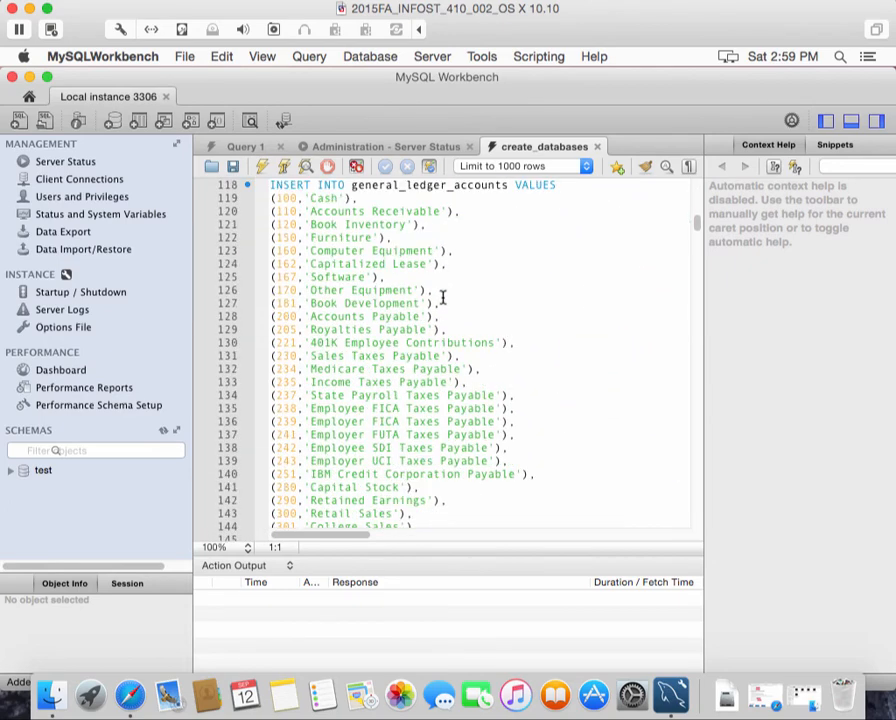
scroll(449, 290, "down", 12)
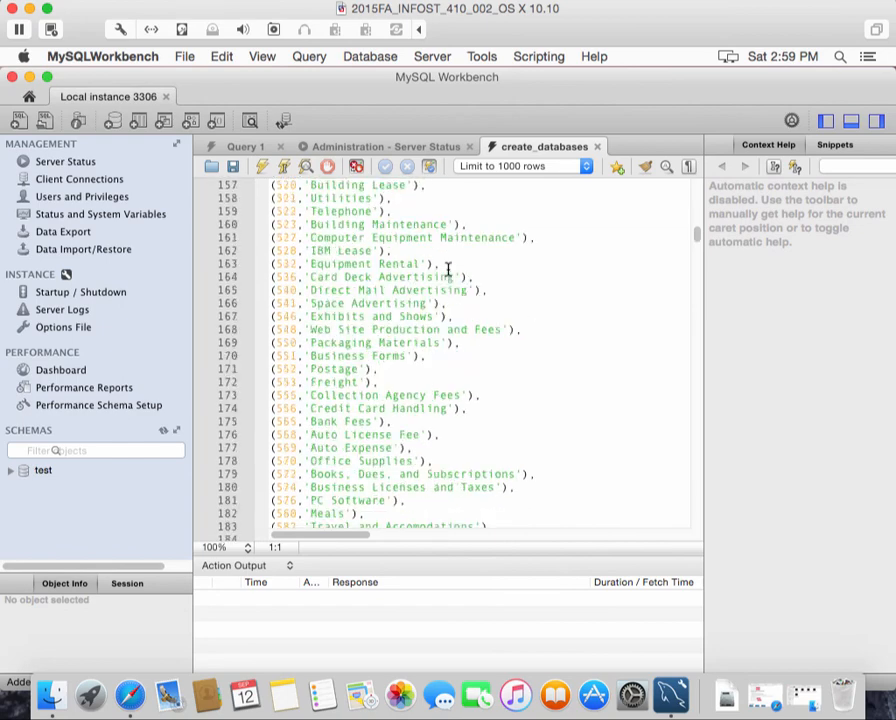
scroll(448, 270, "down", 8)
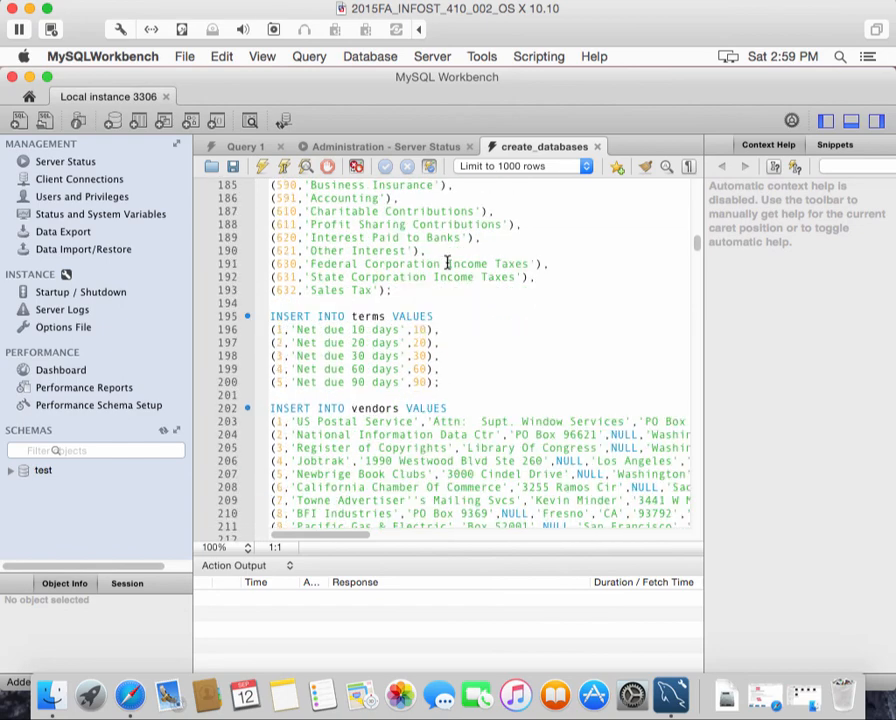
scroll(456, 260, "down", 4)
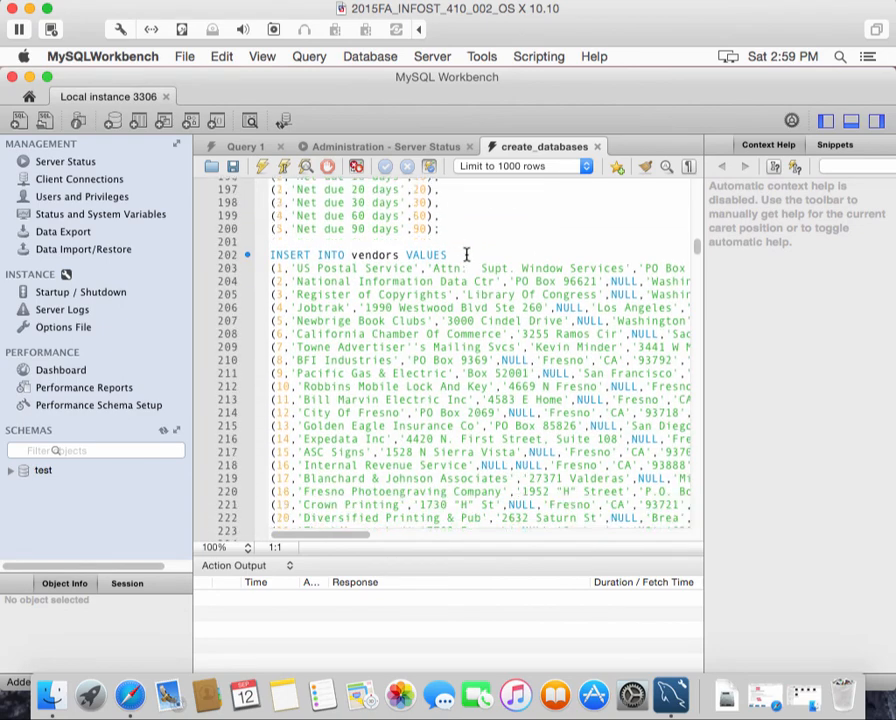
scroll(477, 258, "down", 2)
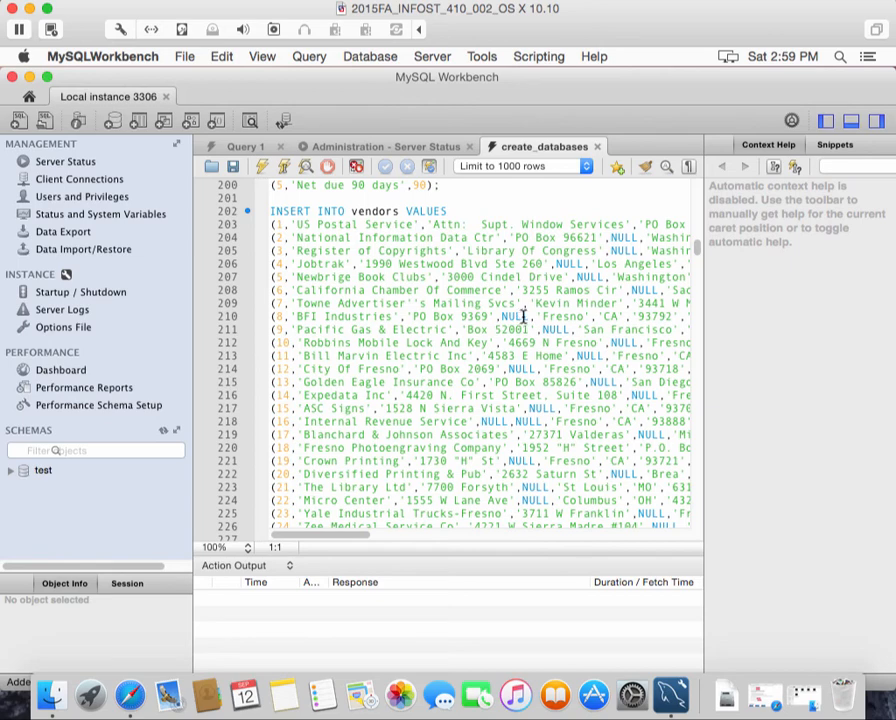
scroll(521, 316, "down", 1)
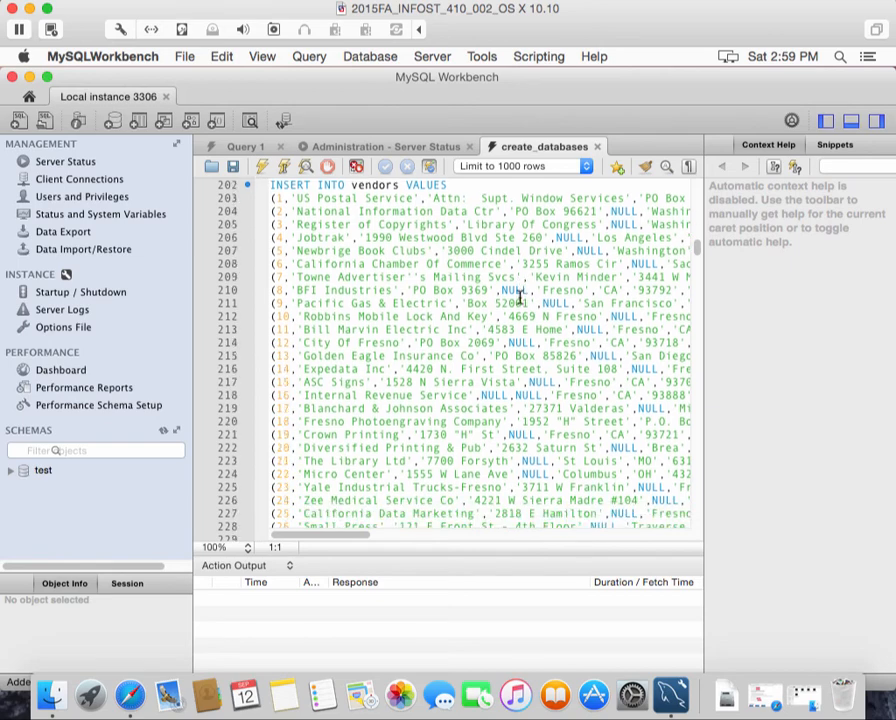
scroll(521, 298, "up", 15)
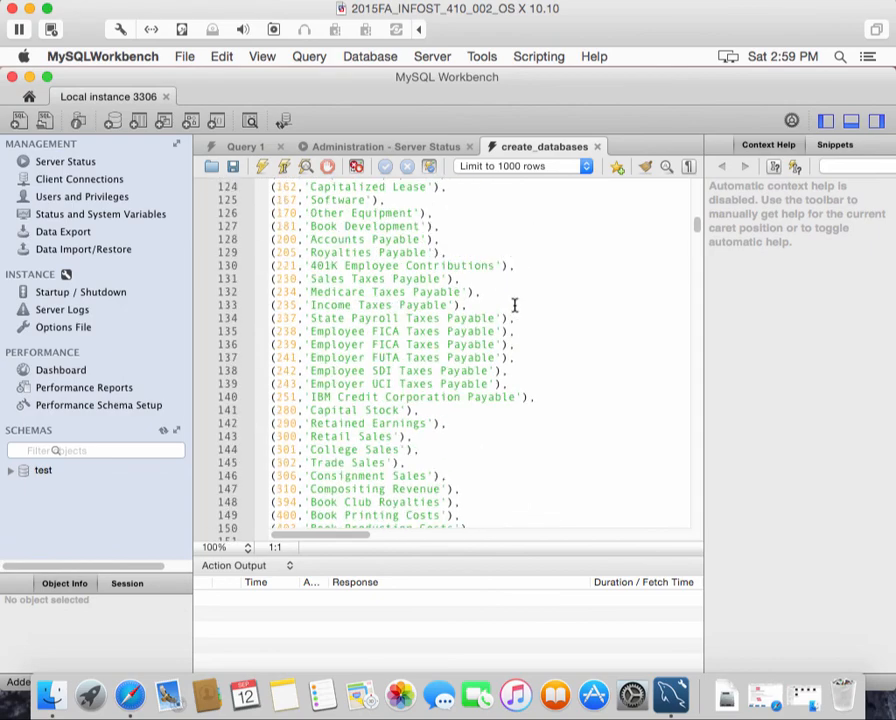
scroll(514, 305, "up", 16)
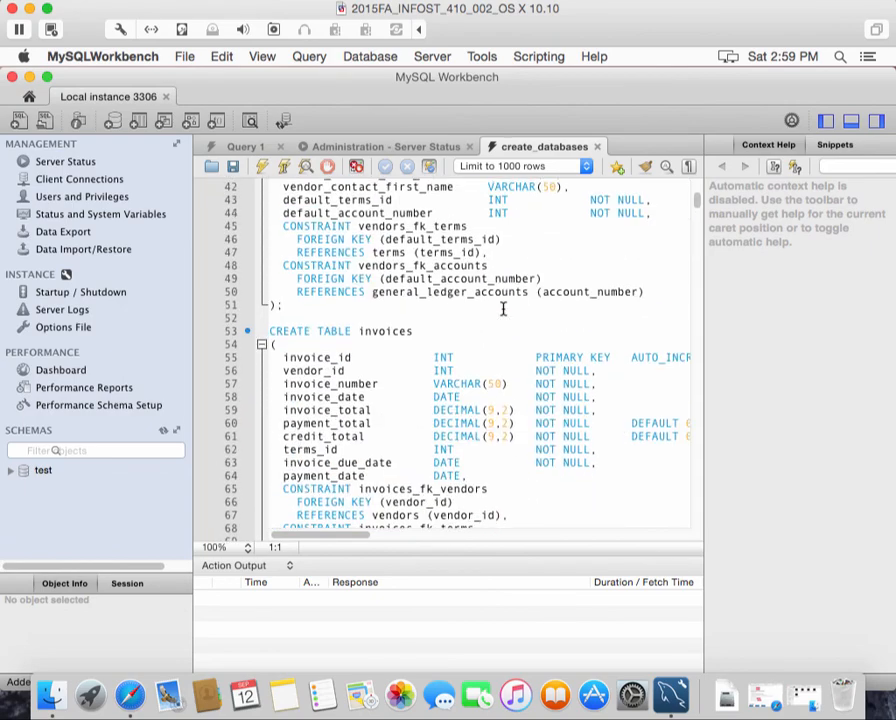
scroll(503, 309, "up", 9)
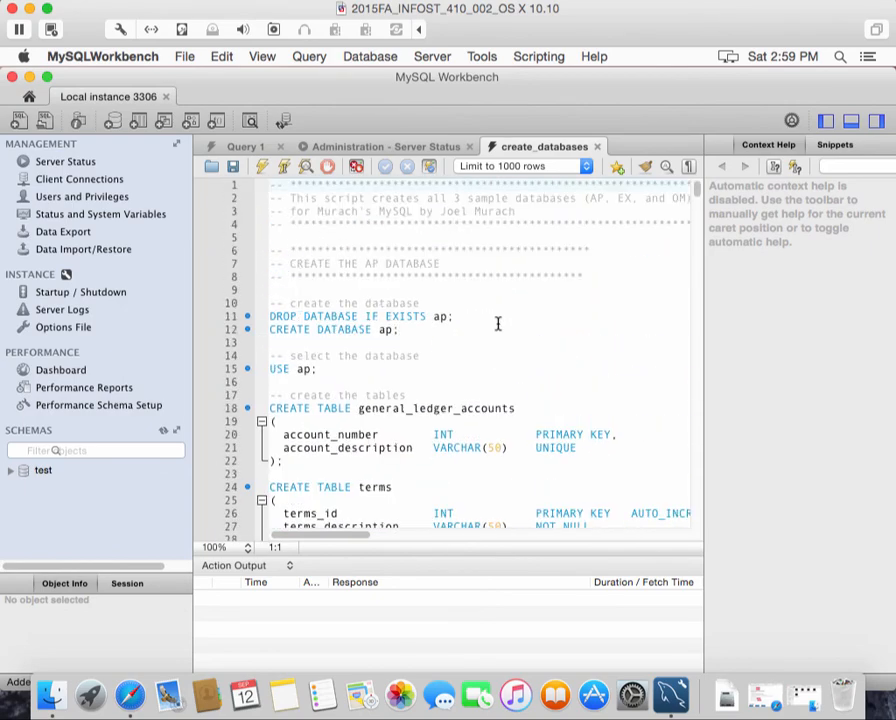
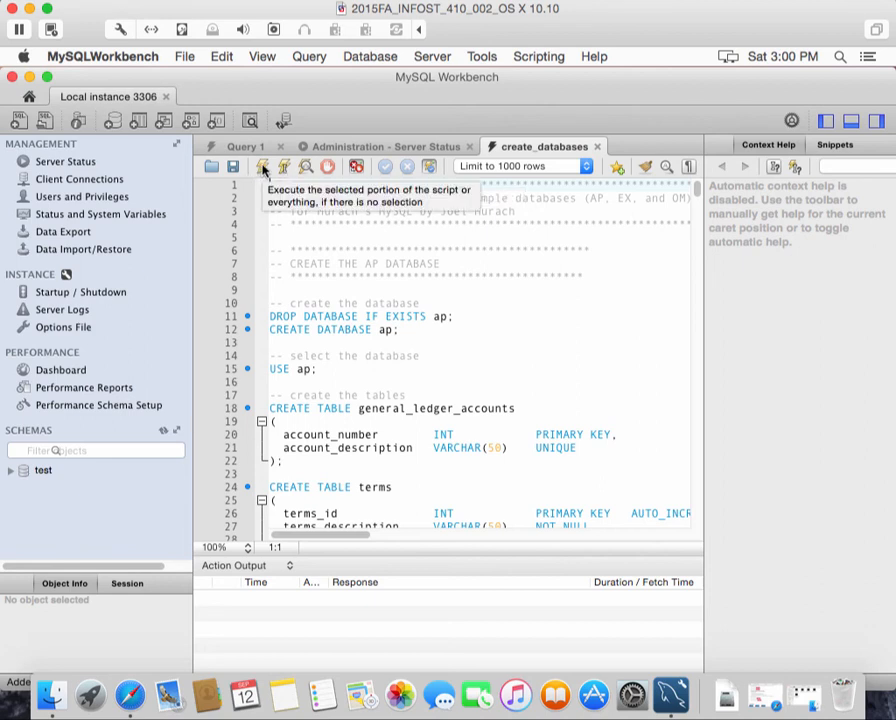
Run the whole create_databases script and scroll through the Action Output results, the first showing a warning
left_click(263, 168)
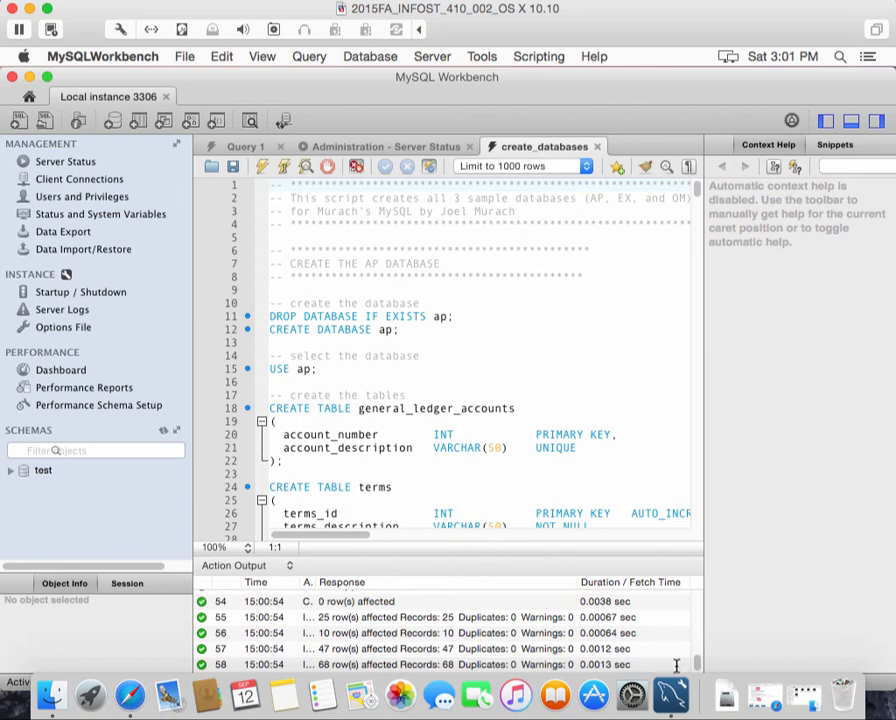
left_click_drag(698, 651, 703, 591)
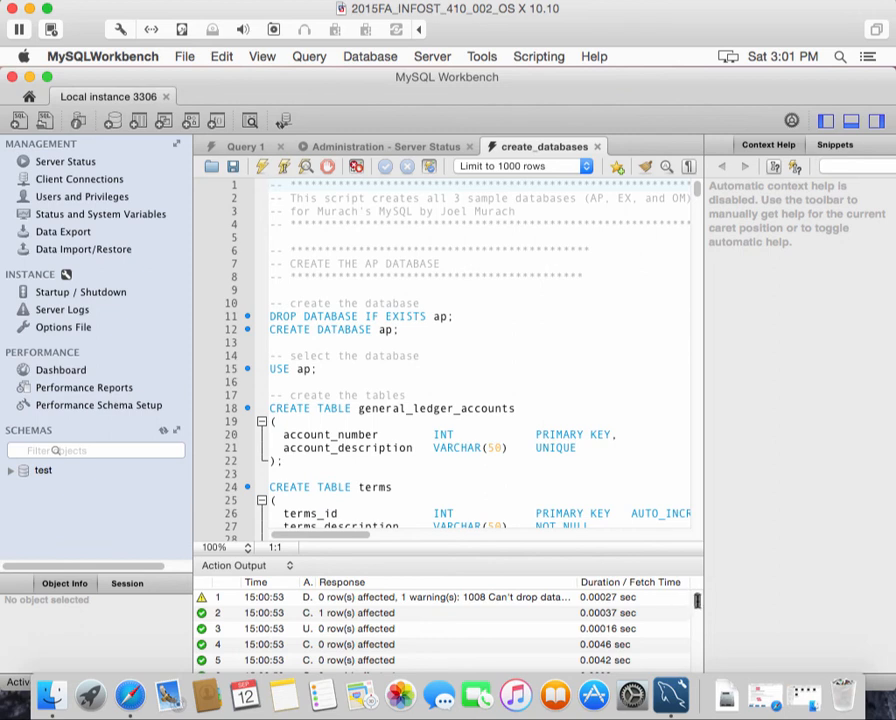
mouse_move(698, 600)
left_mouse_down()
mouse_move(700, 680)
mouse_move(713, 634)
mouse_move(700, 603)
left_mouse_up()
Refresh the schema list to reveal ap, ex and om, and expand ap's Tables
left_click(166, 432)
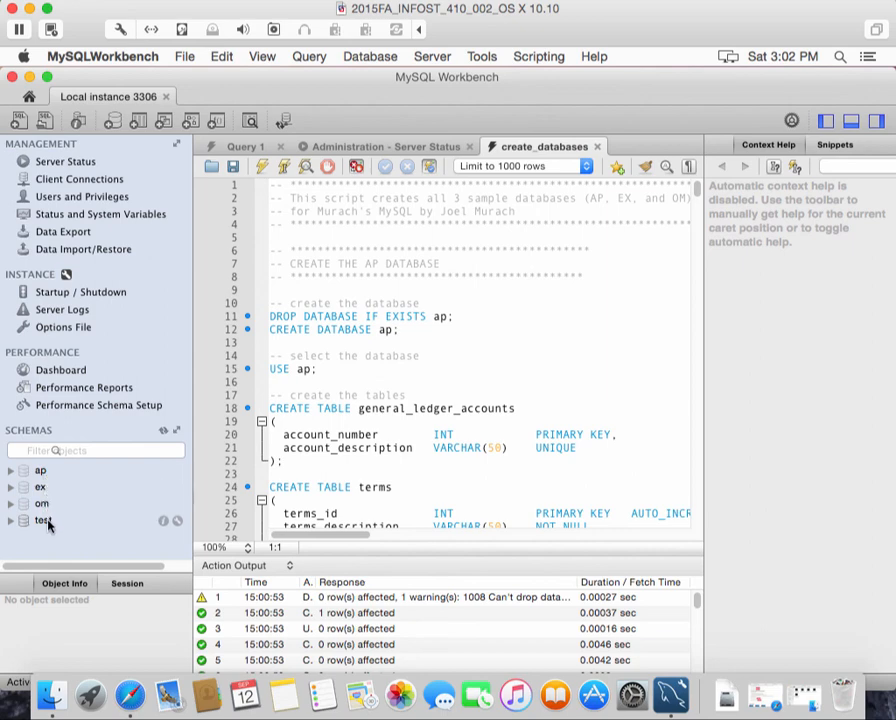
left_click(11, 471)
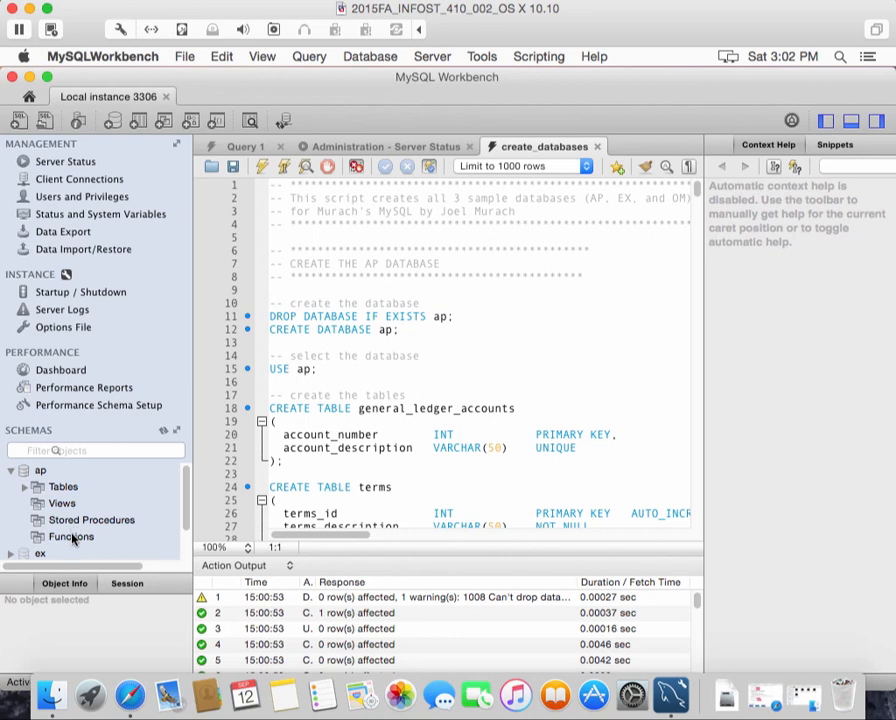
left_click(26, 488)
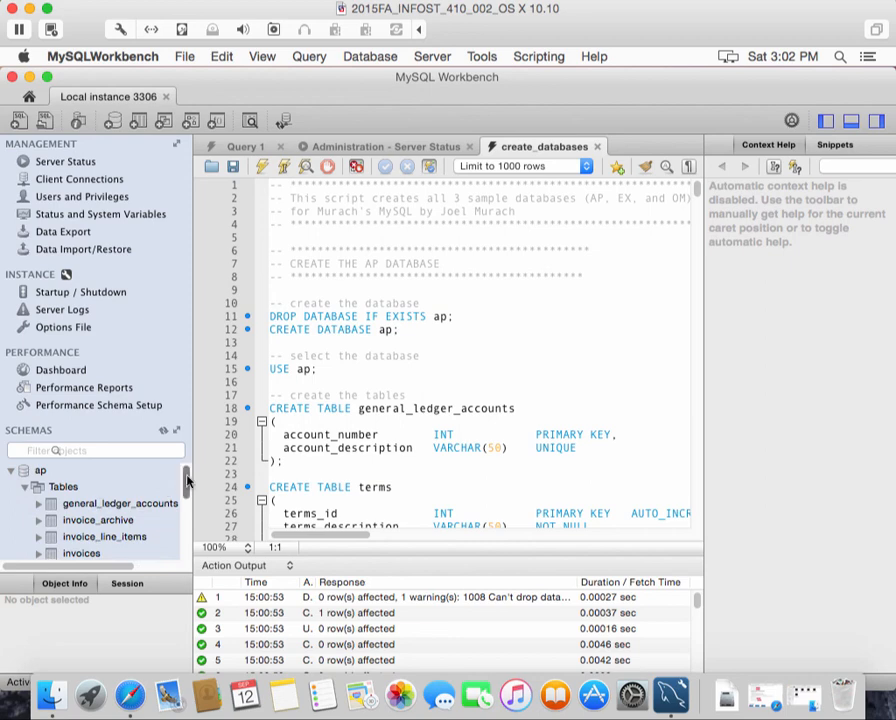
Expand the invoices table and show its column details, such as invoice_id and vendor_id
left_click_drag(186, 483, 186, 496)
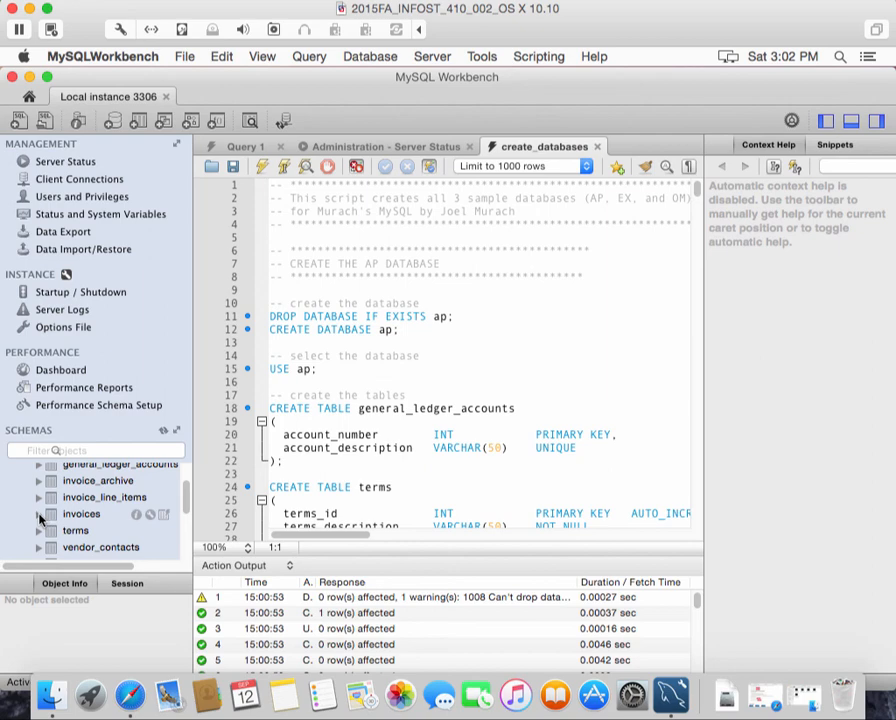
left_click(39, 514)
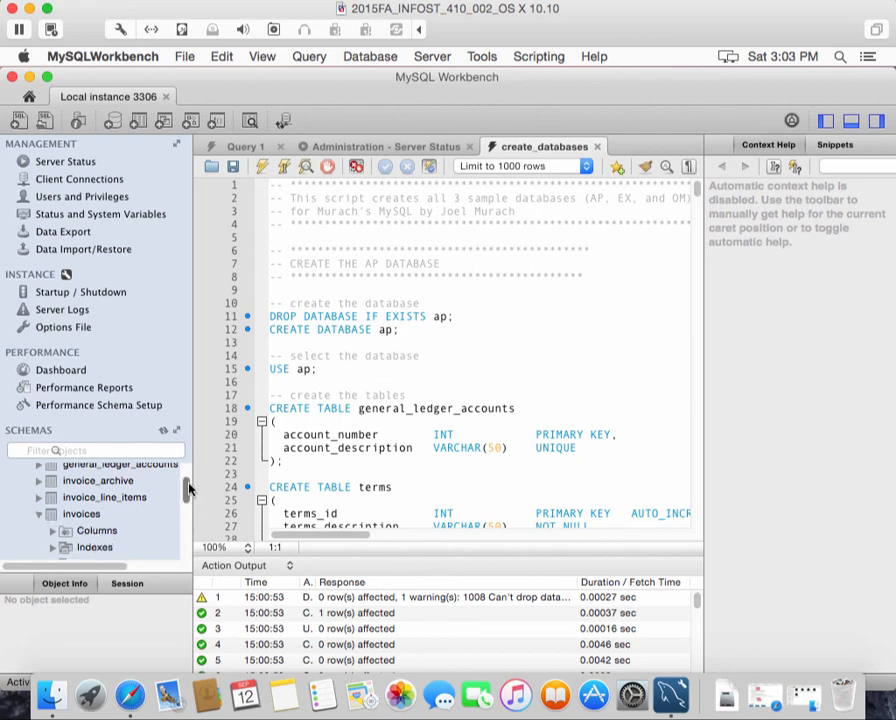
left_click_drag(187, 490, 186, 500)
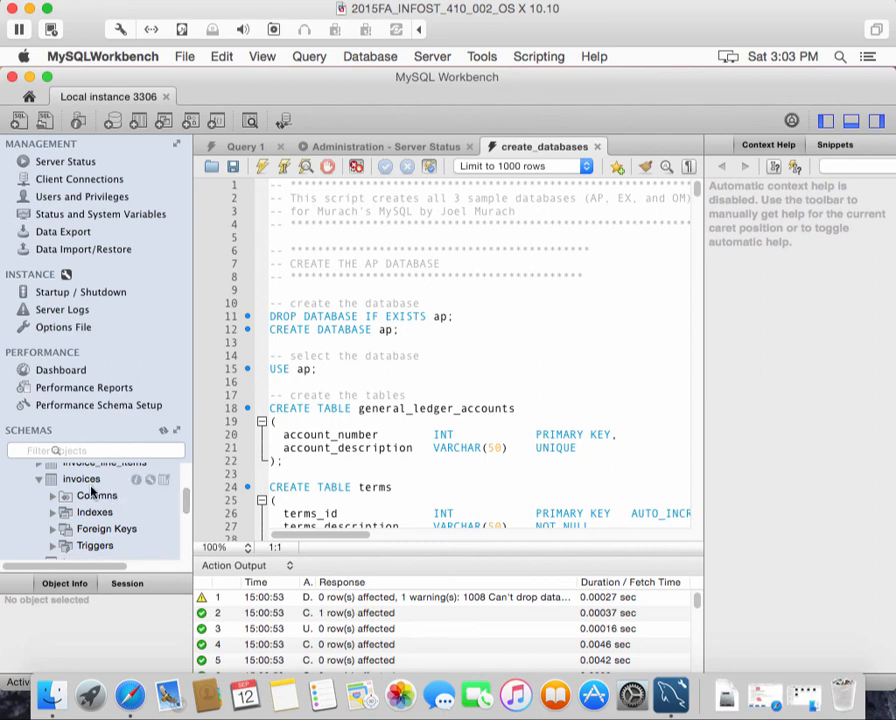
left_click(86, 481)
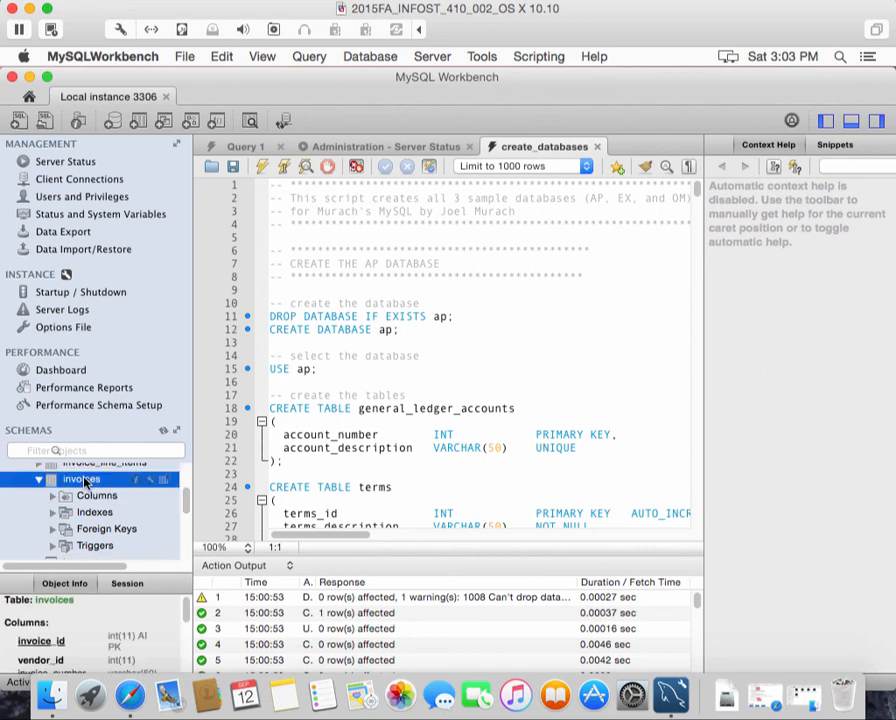
Select rows (limit 1000) from ap.invoices and scroll the 114-row result grid
right_click(85, 482)
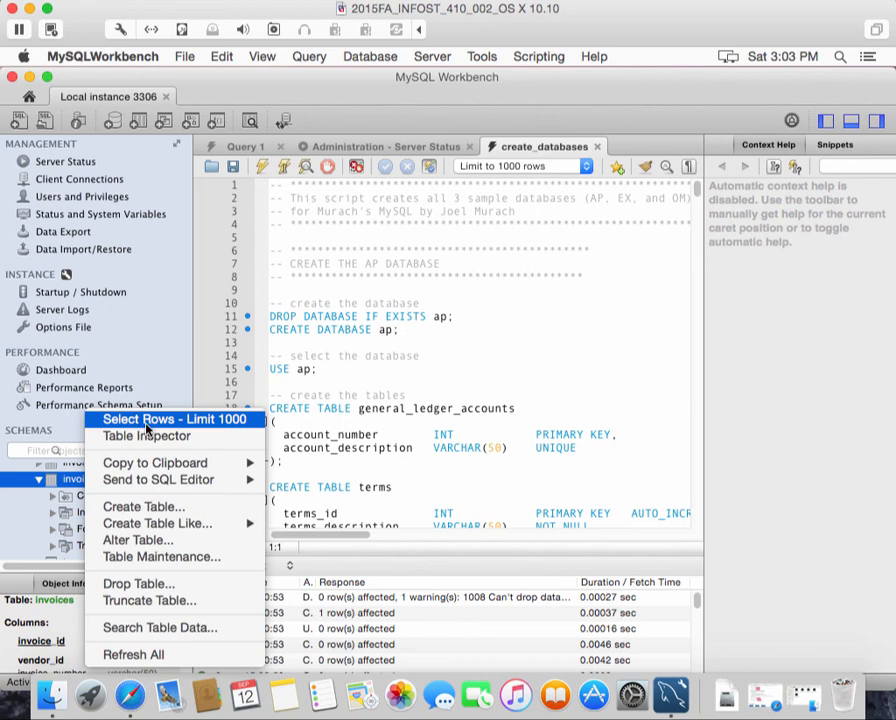
left_click(146, 422)
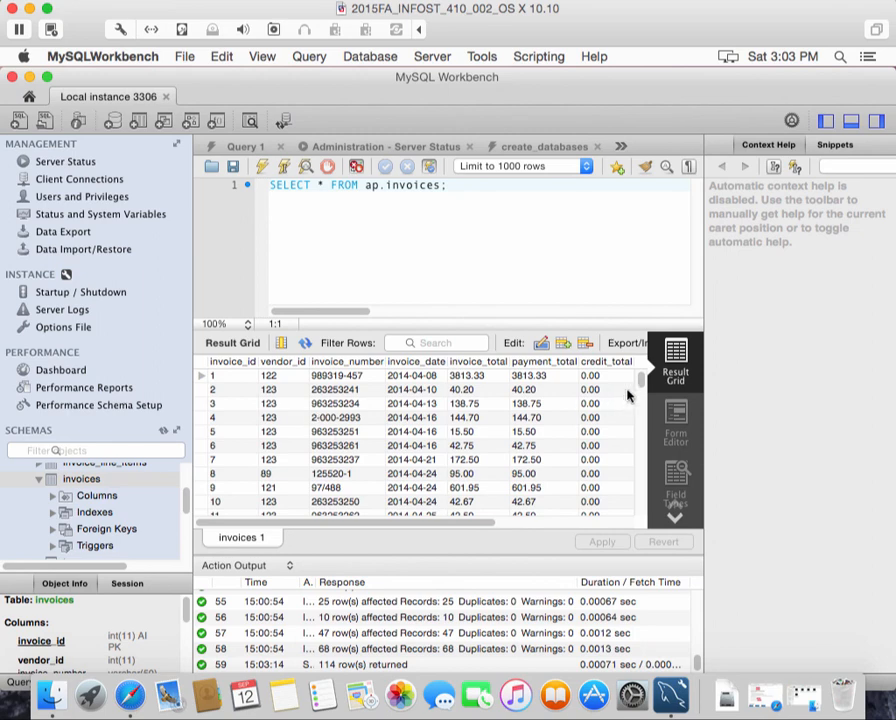
mouse_move(645, 388)
left_mouse_down()
mouse_move(636, 517)
mouse_move(643, 378)
left_mouse_up()
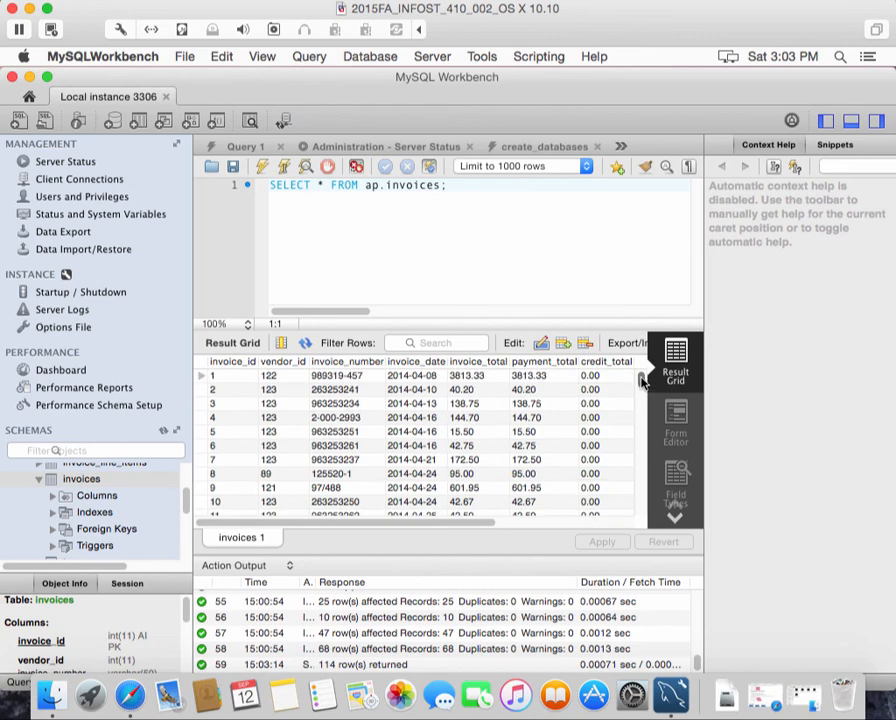